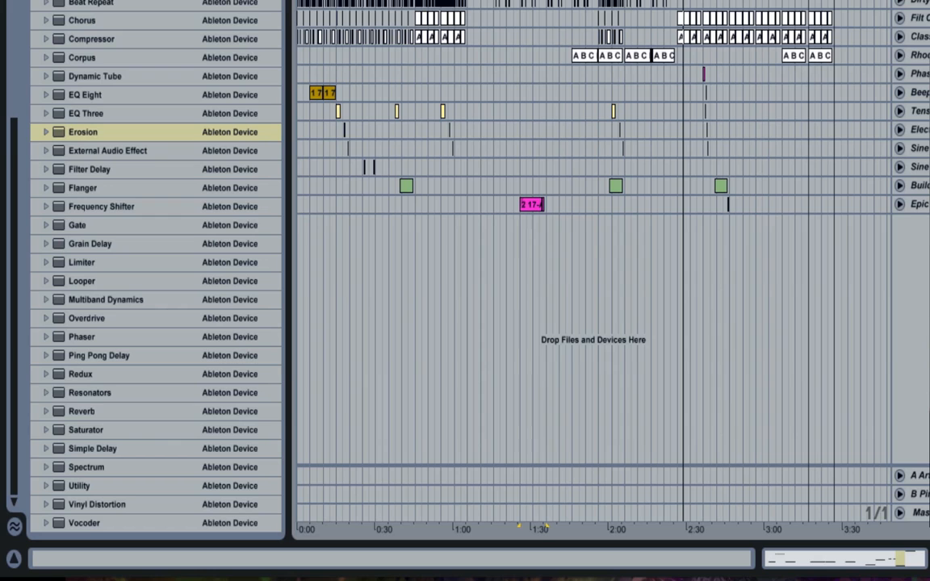
# - Replace the Spectrum device on the Master track with Auto Filter, EQ Eight and EQ Three, in that order
pyautogui.doubleClick(920, 512)
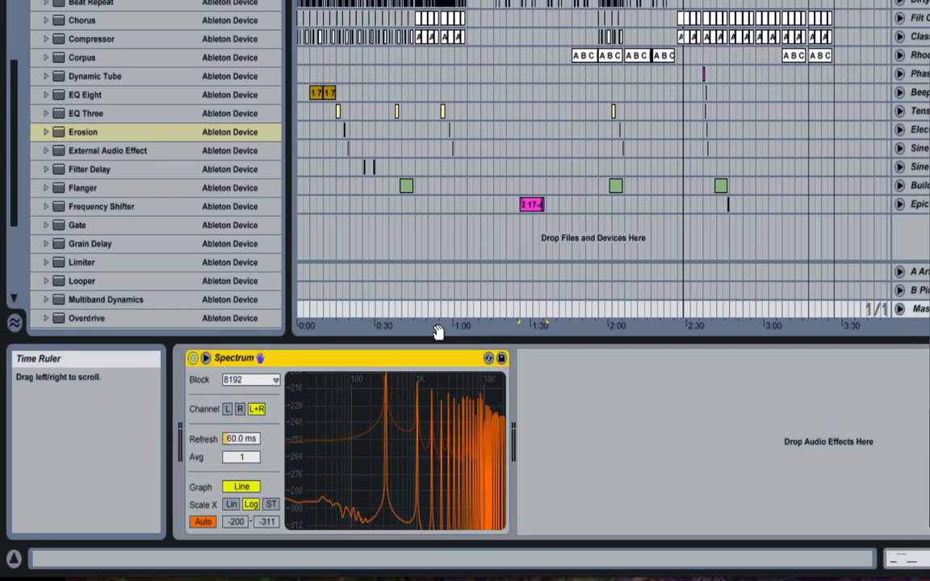
pyautogui.click(432, 326)
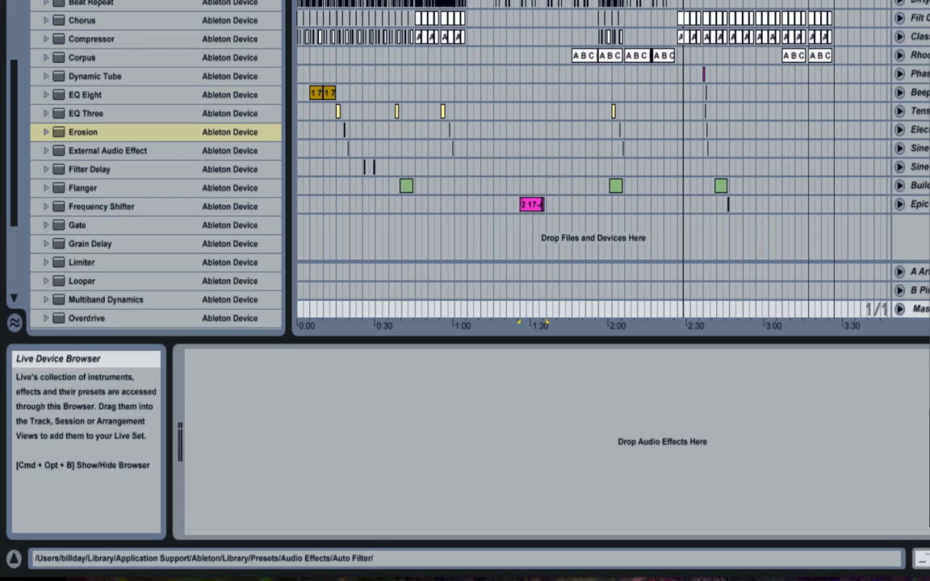
pyautogui.moveTo(113, 0); pyautogui.dragTo(222, 366)
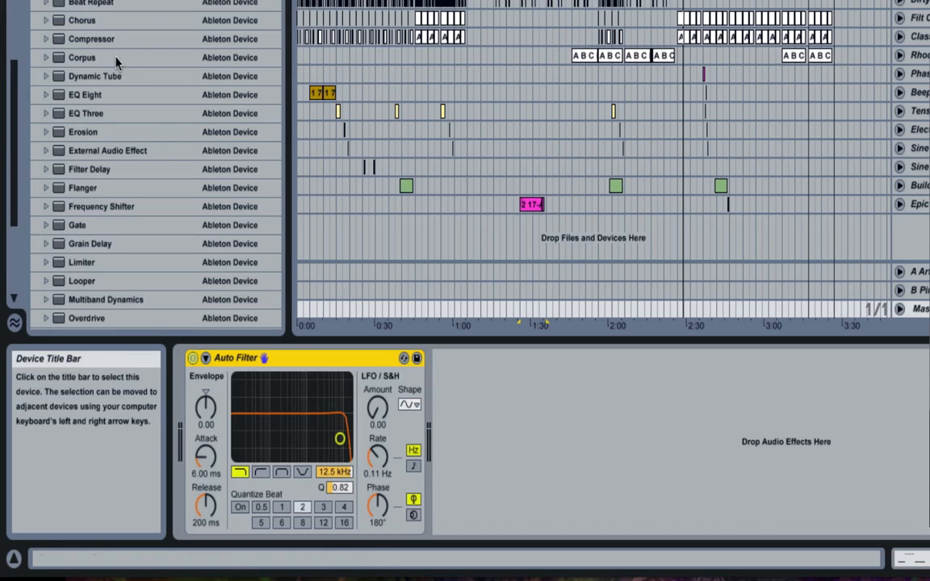
pyautogui.doubleClick(77, 94)
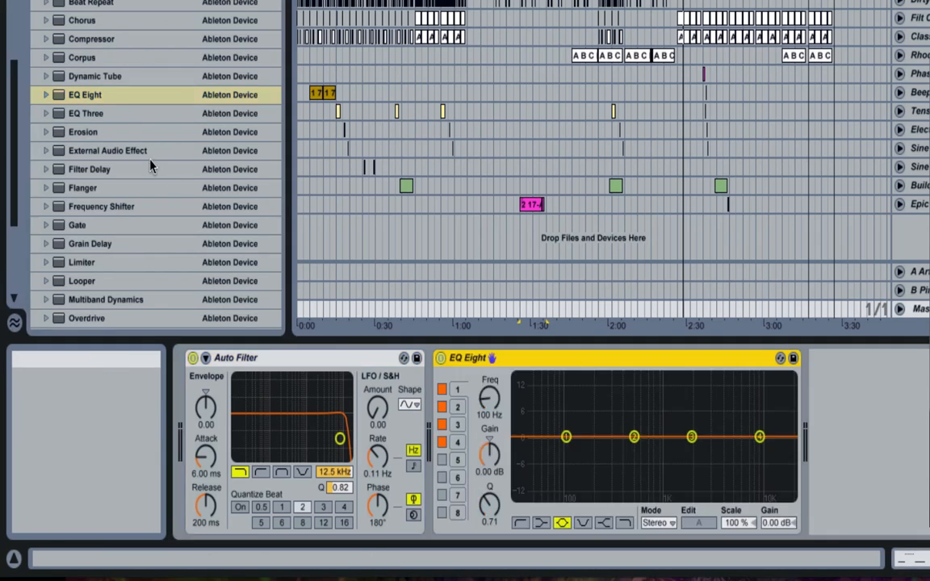
pyautogui.click(89, 113)
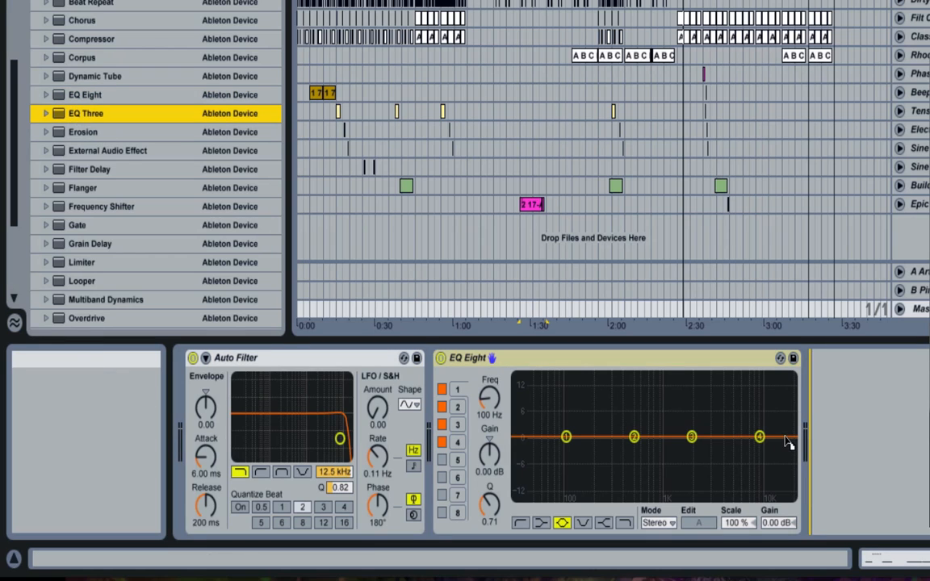
pyautogui.press('Return')
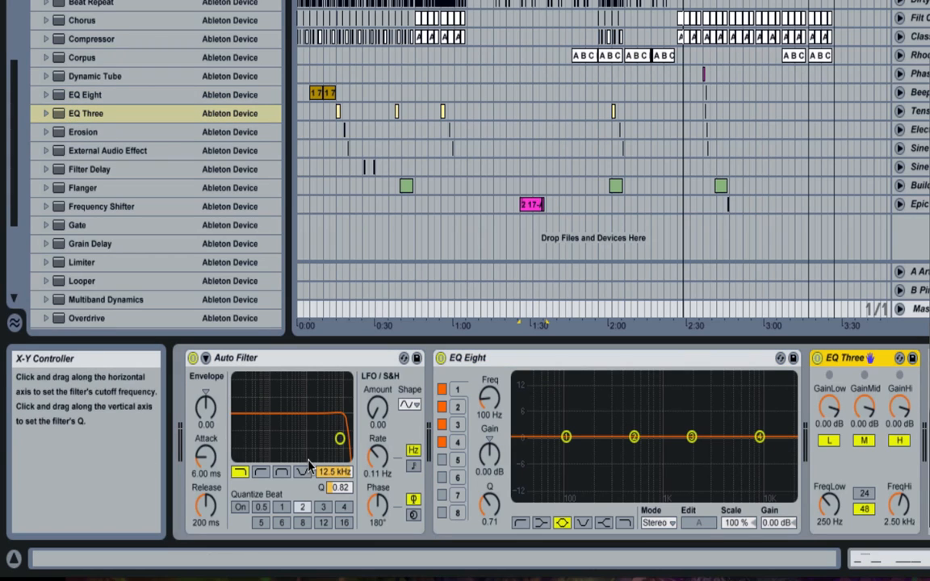
# - Set the Auto Filter cutoff to about 19.9 kHz with Q about 0.68, and deactivate all three devices on the Master track
pyautogui.moveTo(333, 486)
pyautogui.mouseDown()
pyautogui.moveTo(335, 458)
pyautogui.moveTo(335, 504)
pyautogui.moveTo(335, 484)
pyautogui.mouseUp()
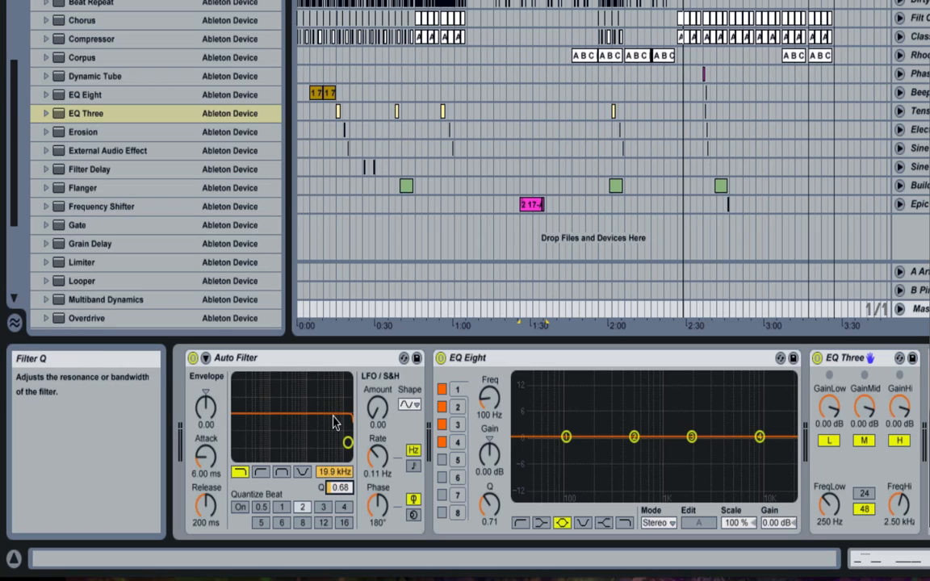
pyautogui.click(817, 357)
pyautogui.click(441, 359)
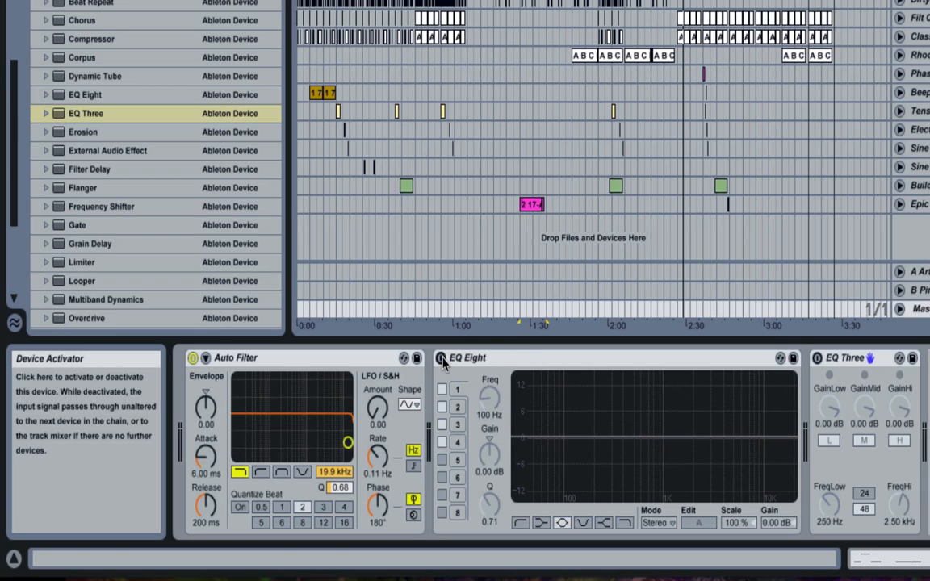
pyautogui.click(192, 358)
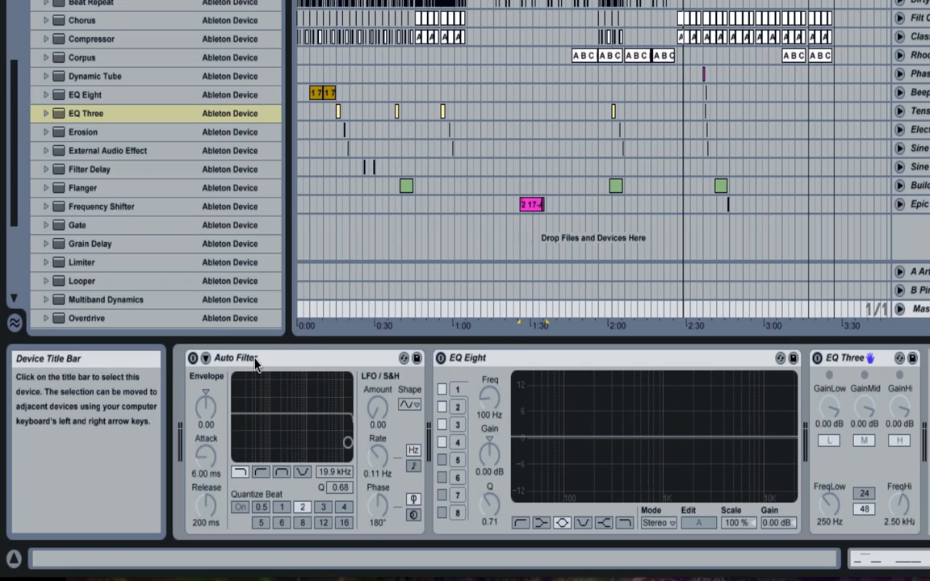
# - Fold the Auto Filter, EQ Eight and EQ Three devices and hide the Info View
pyautogui.click(255, 360)
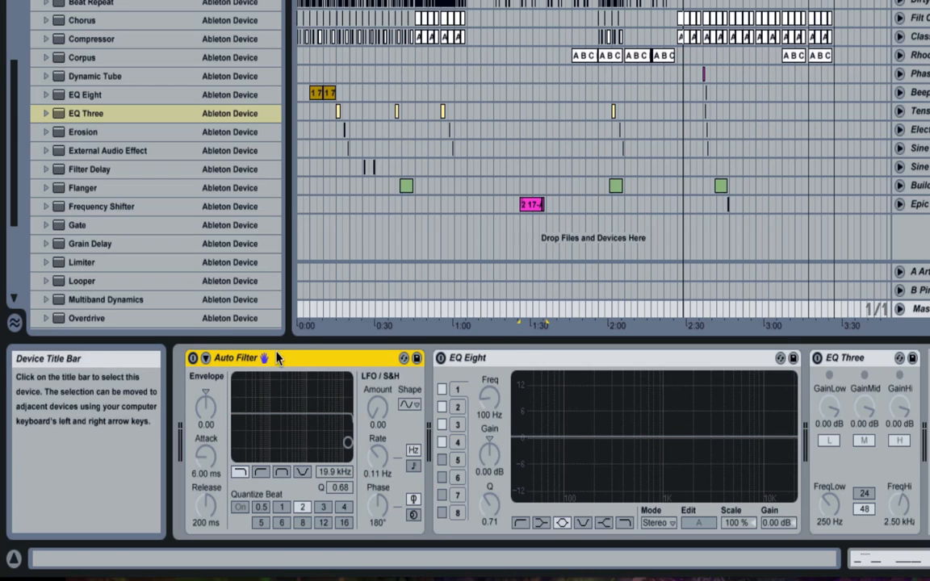
pyautogui.doubleClick(283, 362)
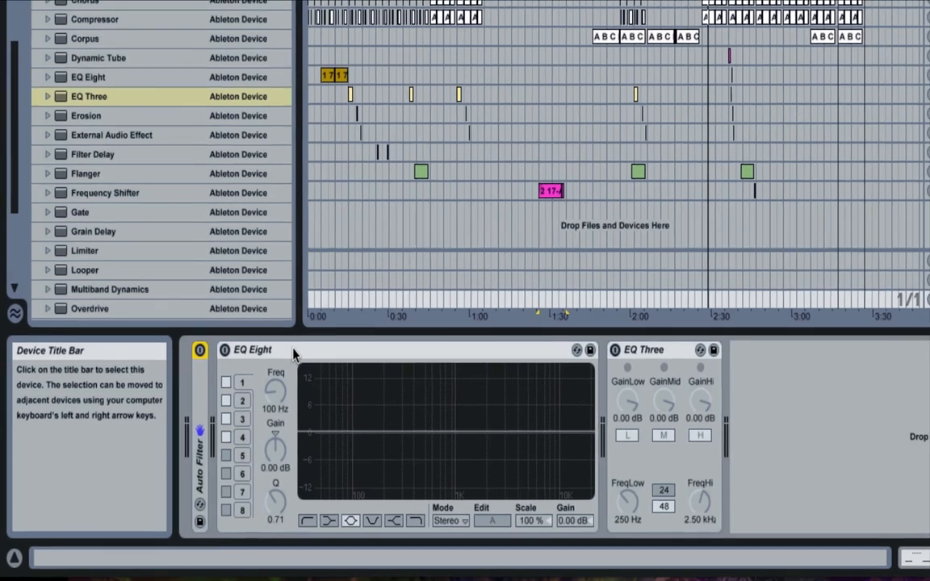
pyautogui.doubleClick(283, 362)
pyautogui.doubleClick(282, 362)
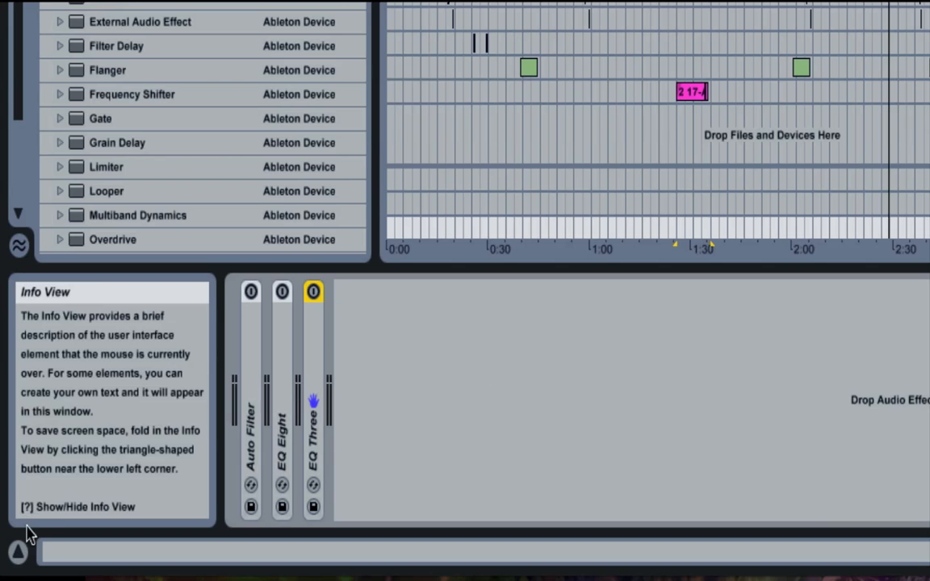
pyautogui.click(18, 551)
# - Unfold and activate the EQ Three and EQ Eight devices, leaving Auto Filter folded
pyautogui.click(63, 400)
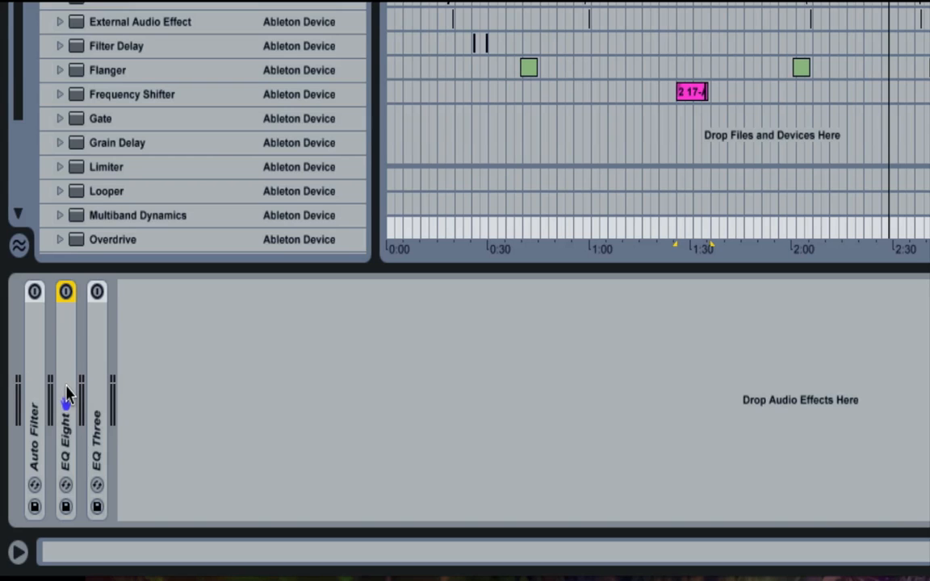
pyautogui.doubleClick(66, 394)
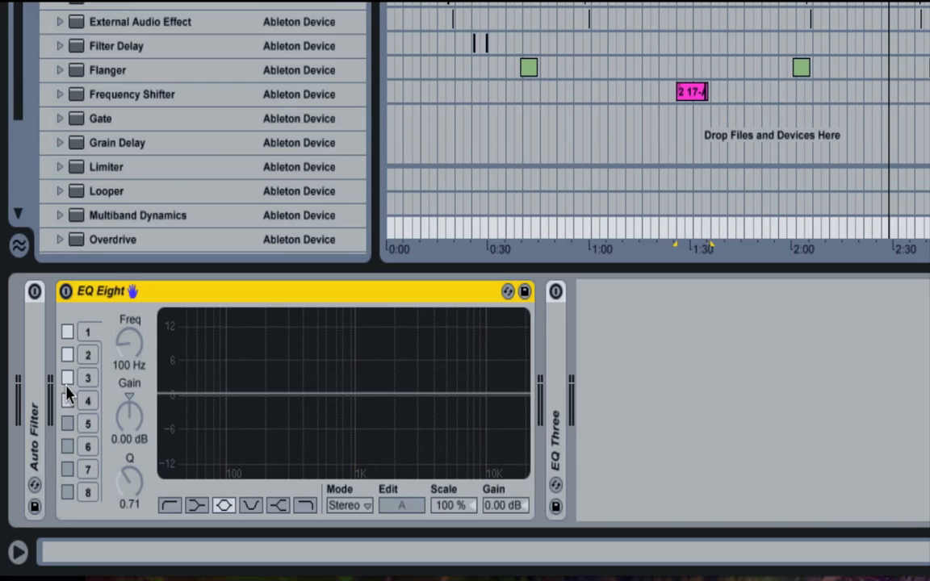
pyautogui.doubleClick(117, 300)
pyautogui.doubleClick(97, 364)
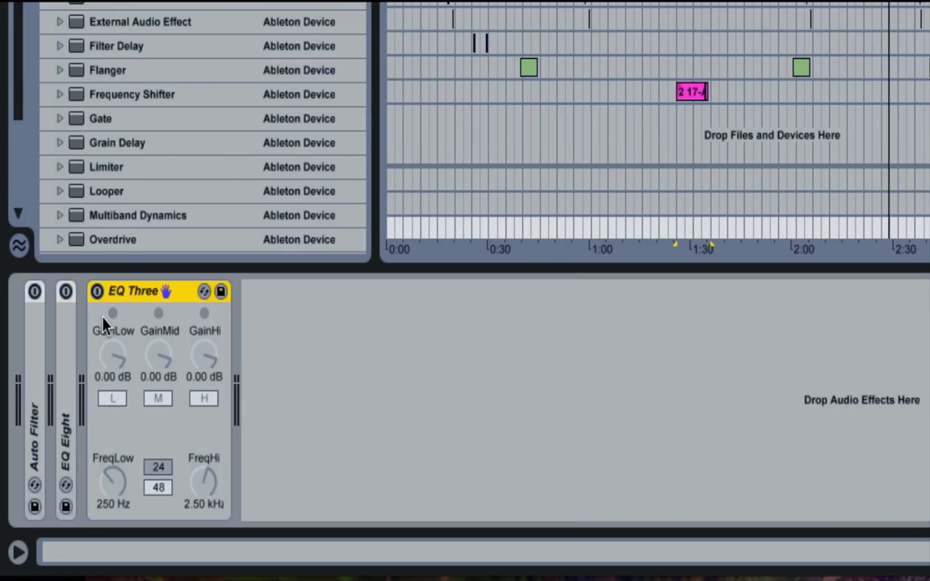
pyautogui.click(96, 291)
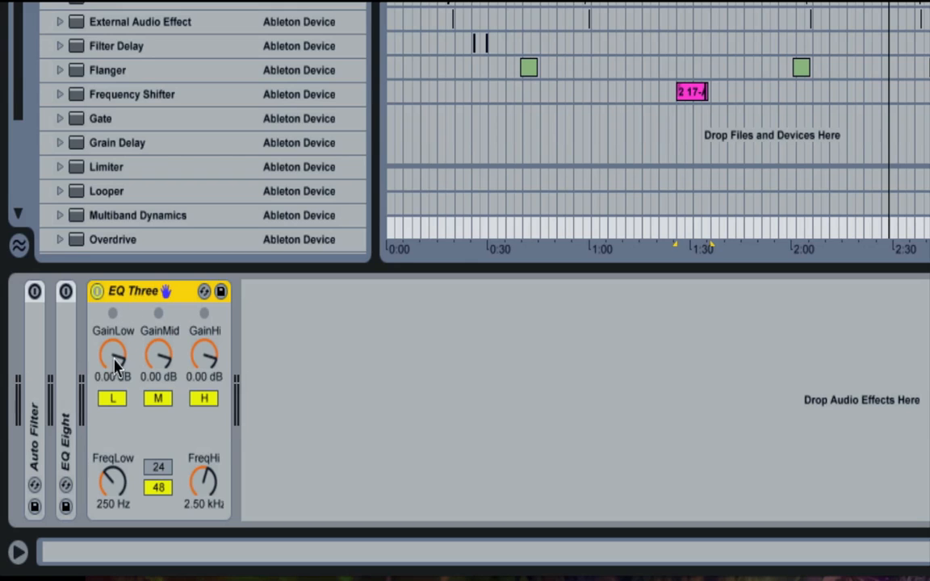
pyautogui.doubleClick(66, 373)
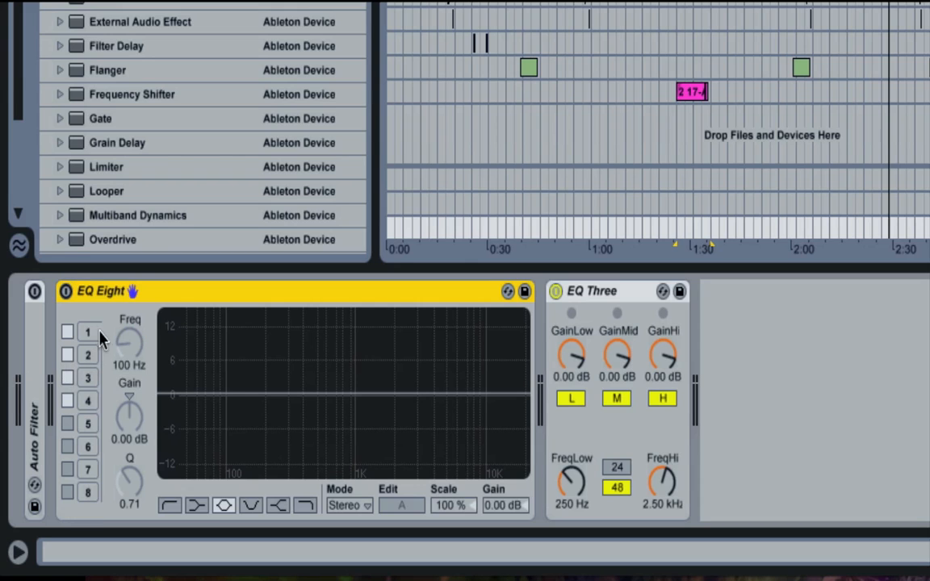
pyautogui.click(65, 292)
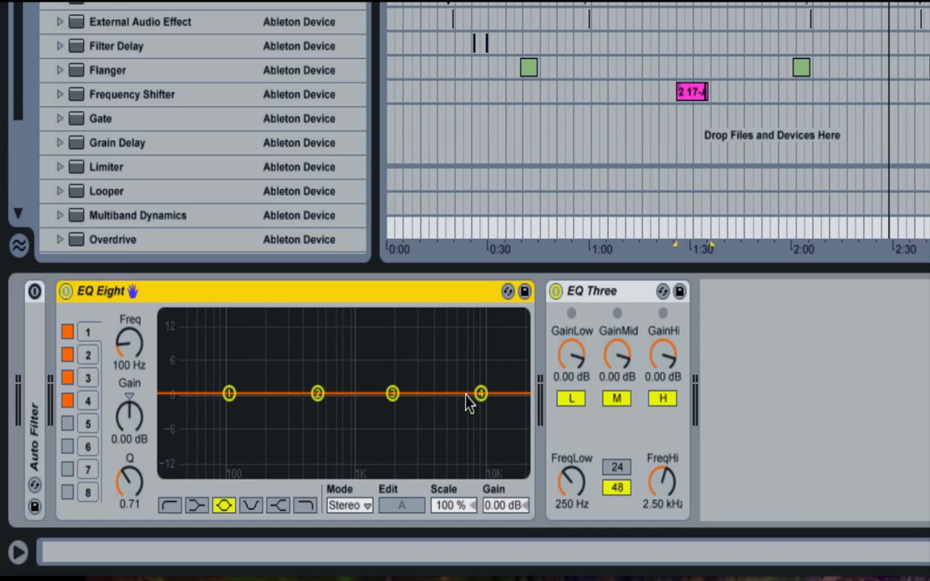
# - Boost EQ Eight's band 2 to a gain of about 4.43 dB at a frequency of about 495 Hz
pyautogui.click(317, 394)
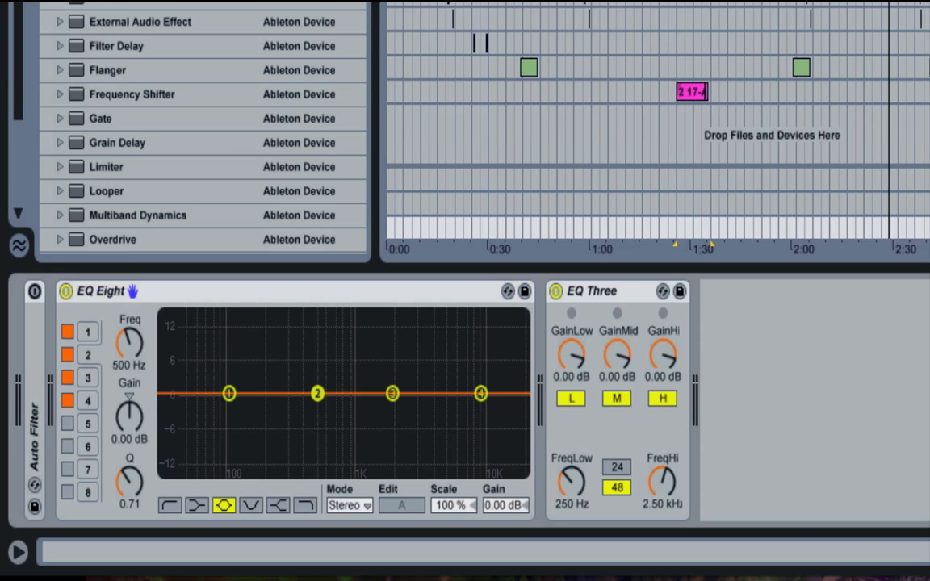
pyautogui.moveTo(317, 394); pyautogui.dragTo(317, 372)
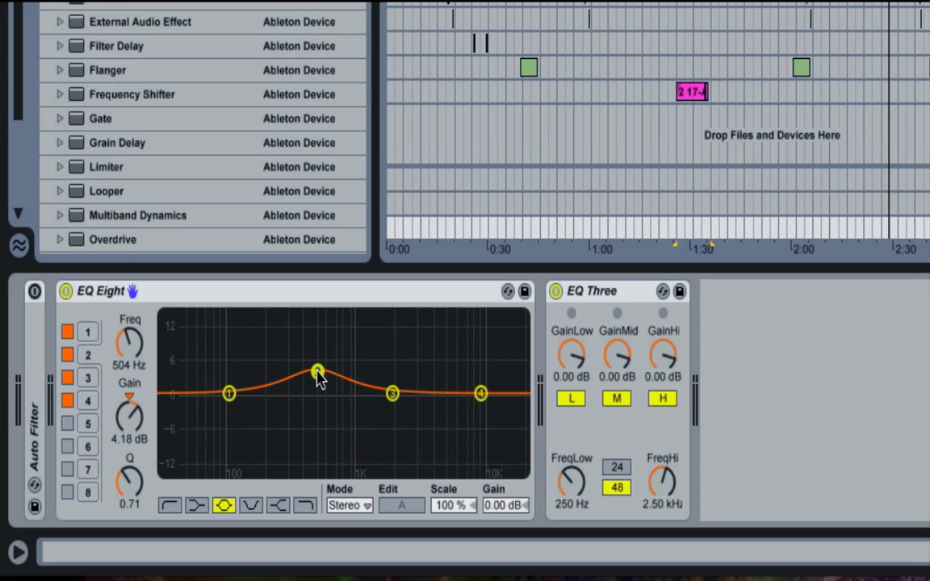
pyautogui.click(133, 433)
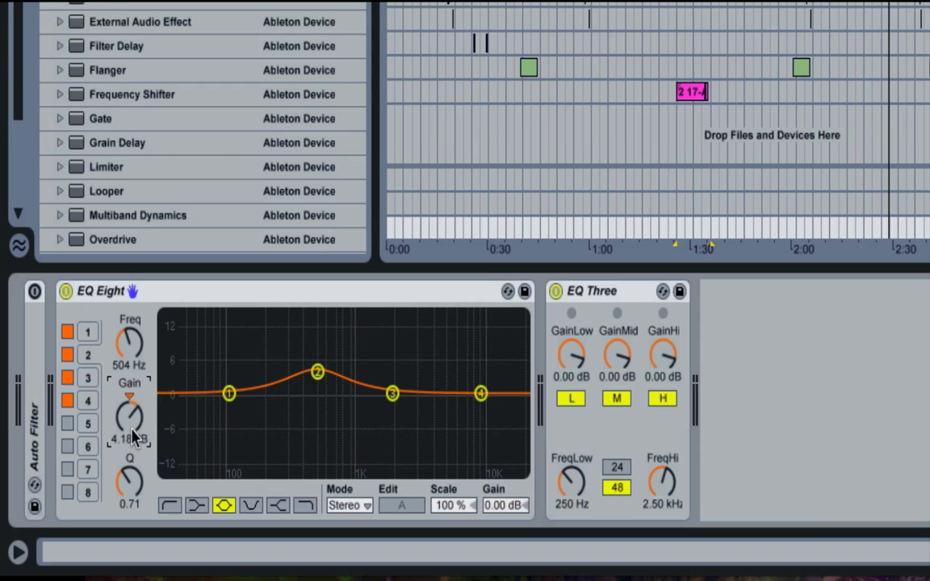
pyautogui.click(127, 361)
pyautogui.moveTo(127, 363); pyautogui.dragTo(128, 363)
pyautogui.moveTo(321, 375)
pyautogui.mouseDown()
pyautogui.moveTo(321, 366)
pyautogui.moveTo(320, 374)
pyautogui.mouseUp()
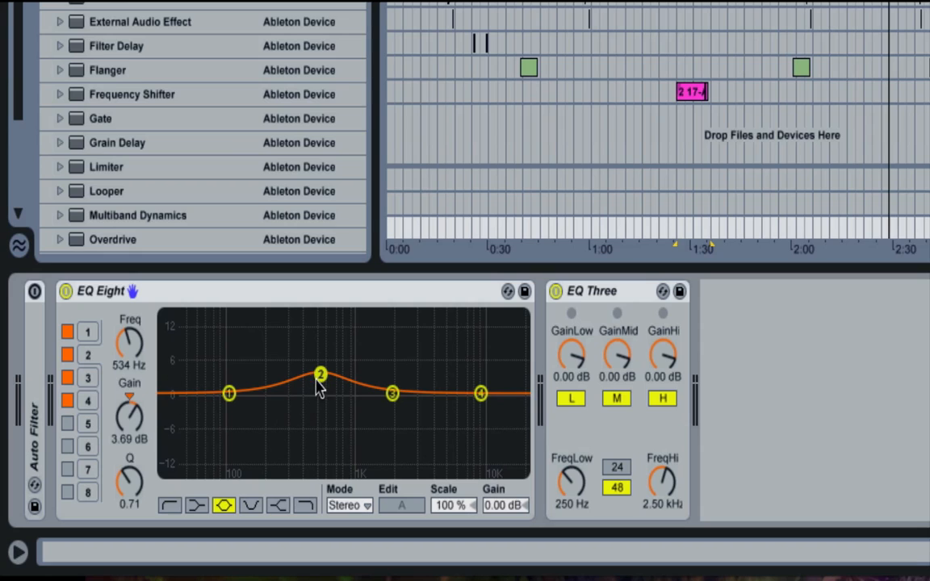
pyautogui.moveTo(320, 374); pyautogui.dragTo(316, 372)
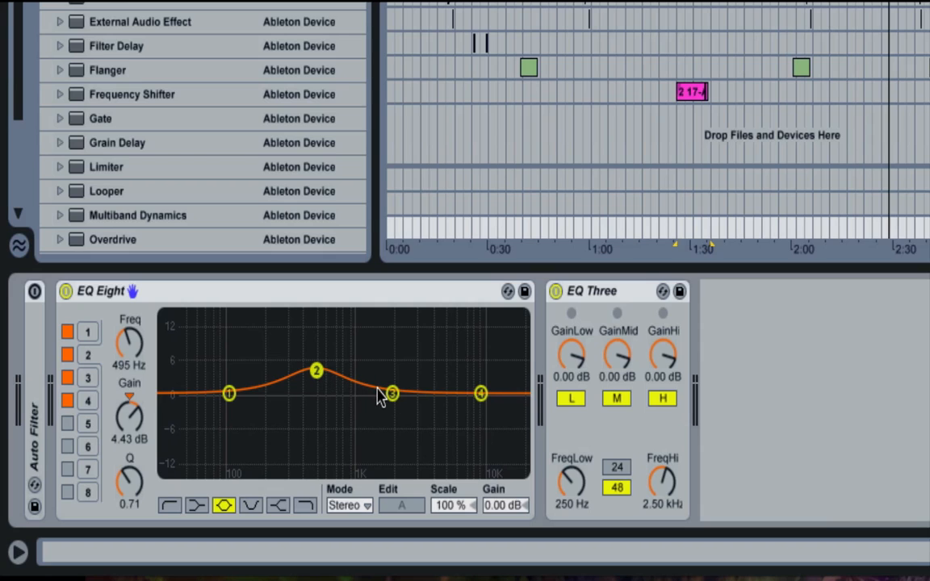
# - Select EQ Eight's band 3 and raise its Q to about 10.1
pyautogui.click(230, 395)
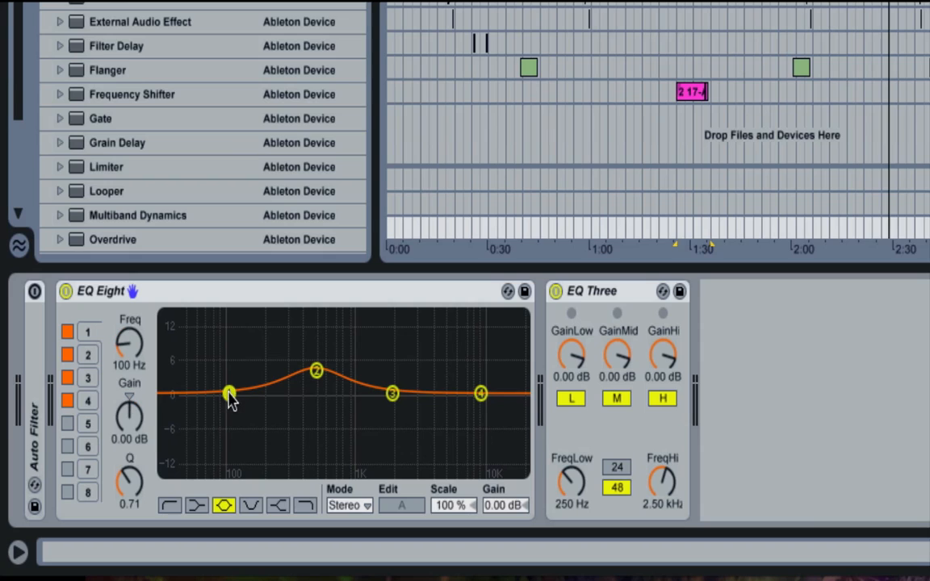
pyautogui.click(391, 394)
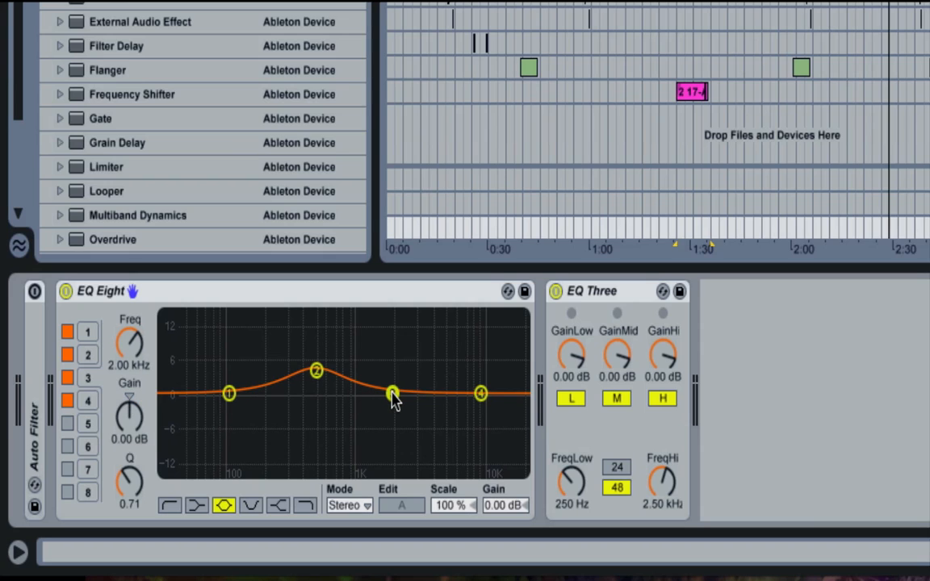
pyautogui.click(129, 477)
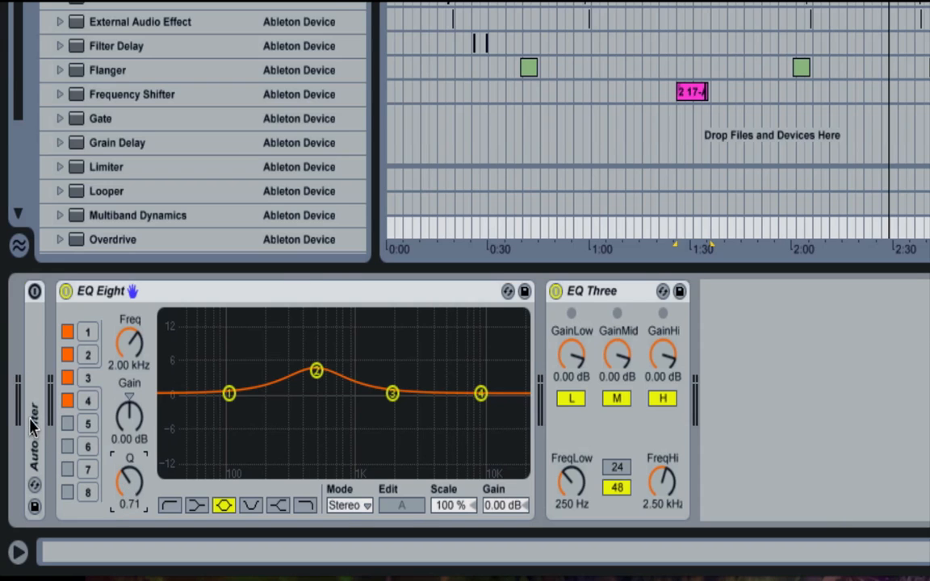
pyautogui.doubleClick(31, 386)
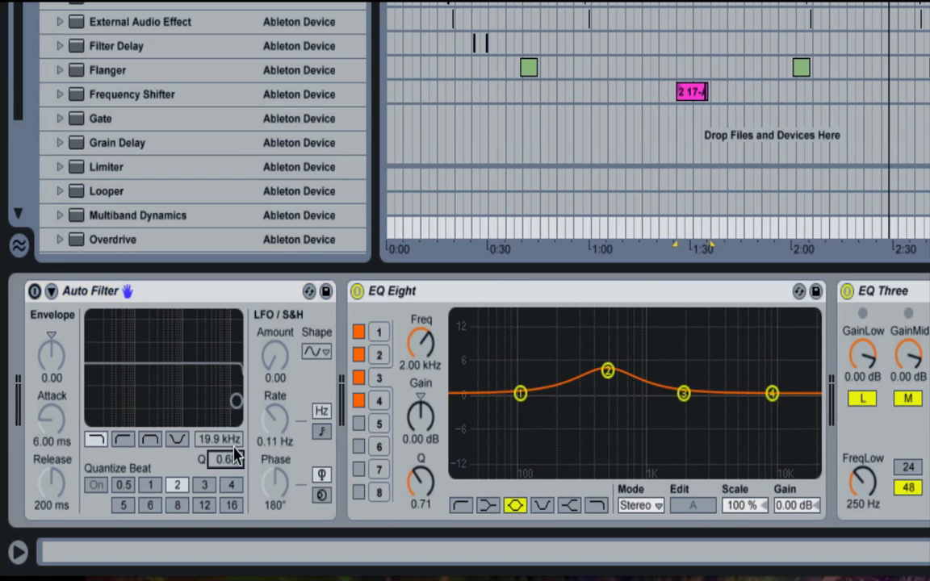
pyautogui.doubleClick(149, 292)
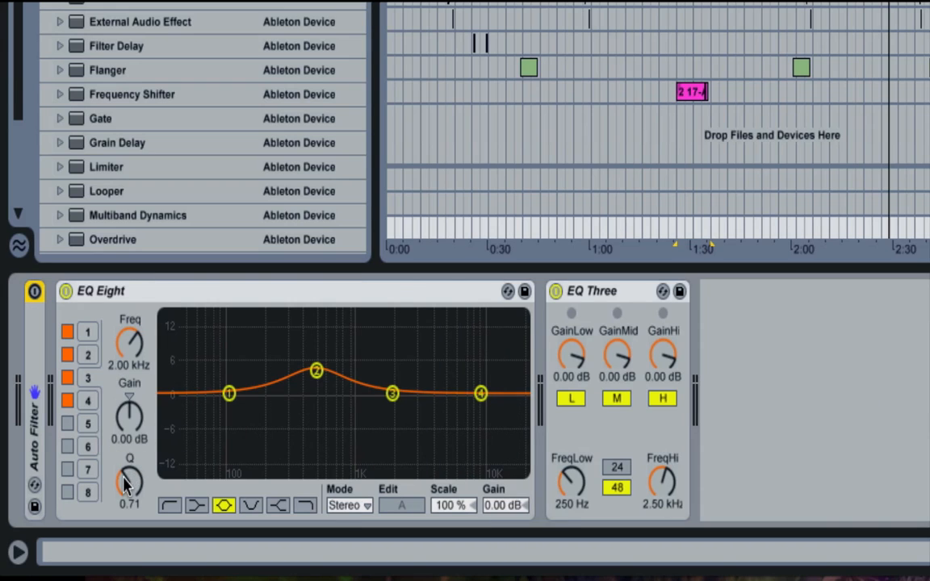
pyautogui.moveTo(123, 480); pyautogui.dragTo(122, 433)
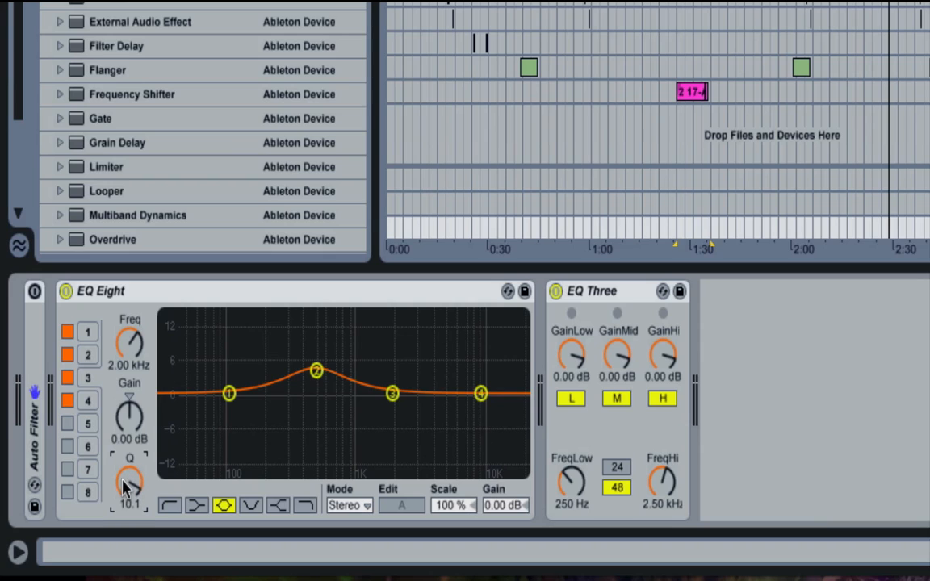
# - Examine the frequency, gain and Q settings of EQ Eight's bands 1 to 4 one by one
pyautogui.click(88, 353)
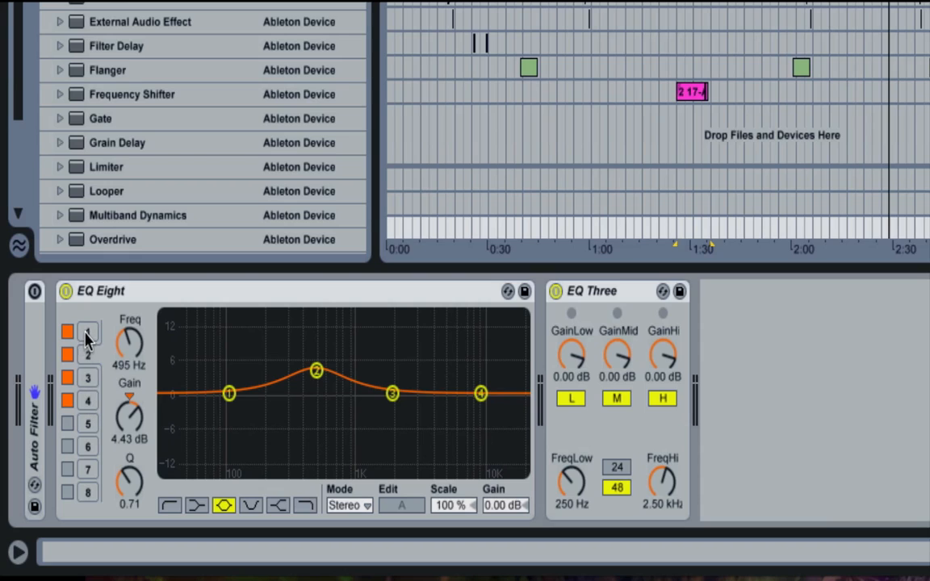
pyautogui.click(87, 332)
pyautogui.click(86, 355)
pyautogui.click(86, 378)
pyautogui.click(86, 400)
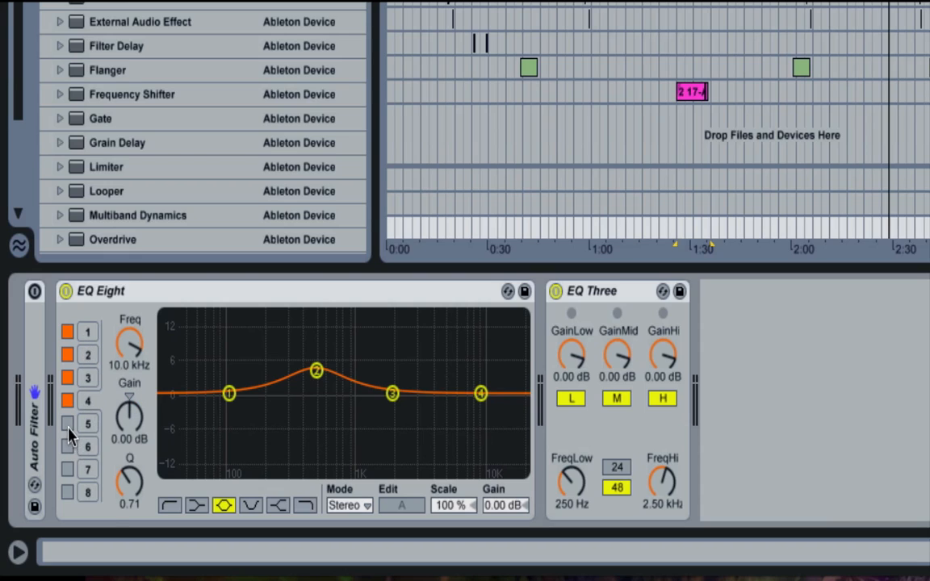
# - Activate EQ Eight's bands 5, 6, 7 and 8
pyautogui.click(67, 424)
pyautogui.click(67, 446)
pyautogui.click(67, 469)
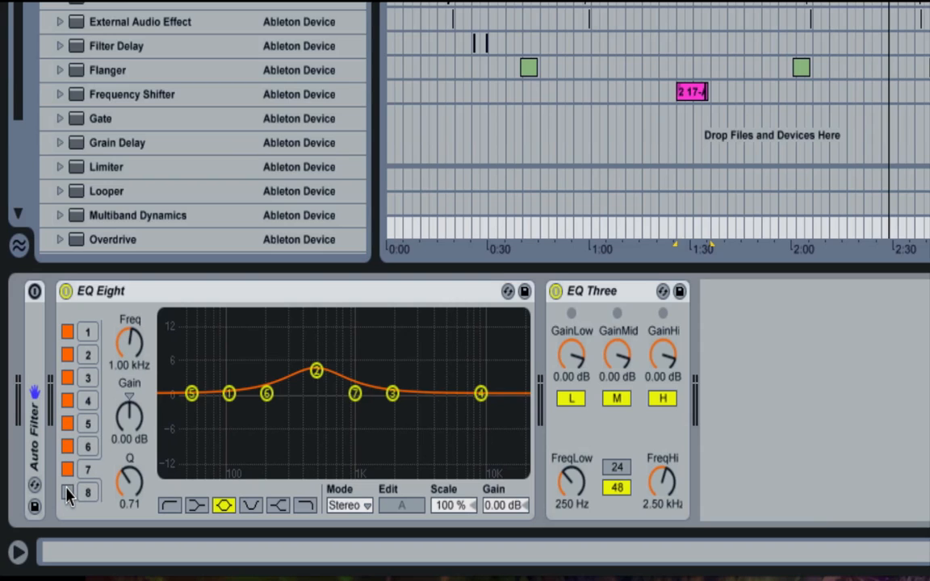
pyautogui.click(67, 492)
# - Deactivate every EQ Eight band except band 2, and select band 2 for editing
pyautogui.click(67, 493)
pyautogui.click(67, 469)
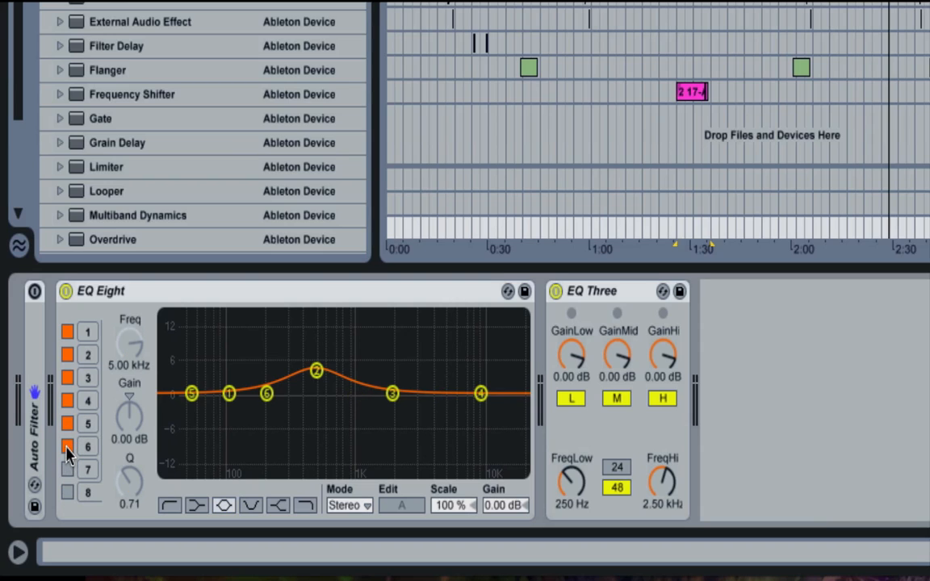
pyautogui.click(67, 447)
pyautogui.click(67, 424)
pyautogui.click(67, 401)
pyautogui.click(66, 378)
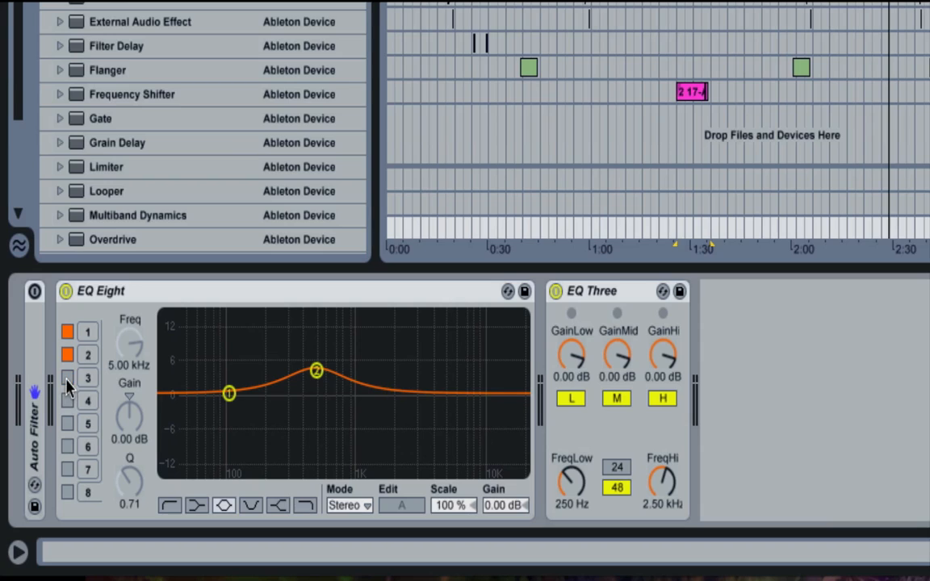
pyautogui.click(67, 331)
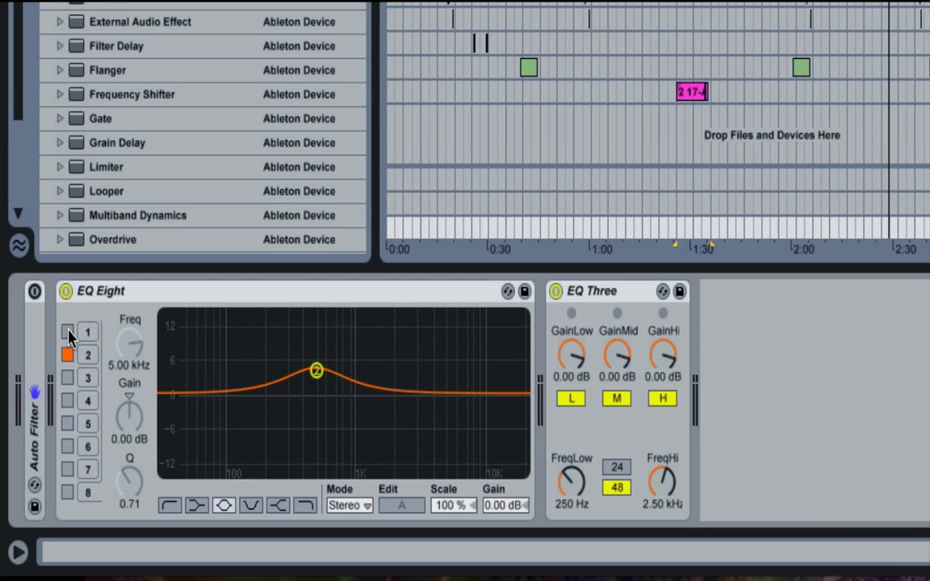
pyautogui.click(66, 377)
pyautogui.click(67, 379)
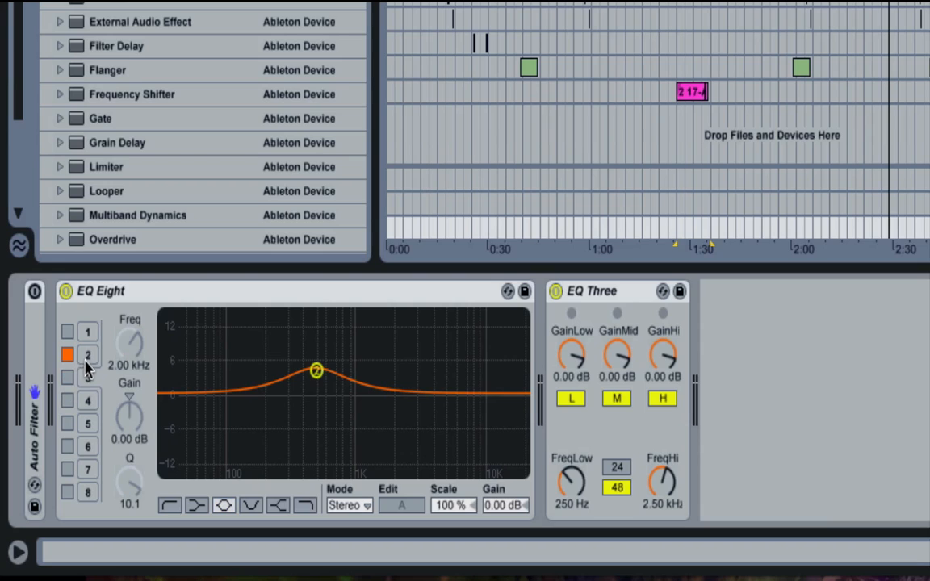
pyautogui.click(87, 353)
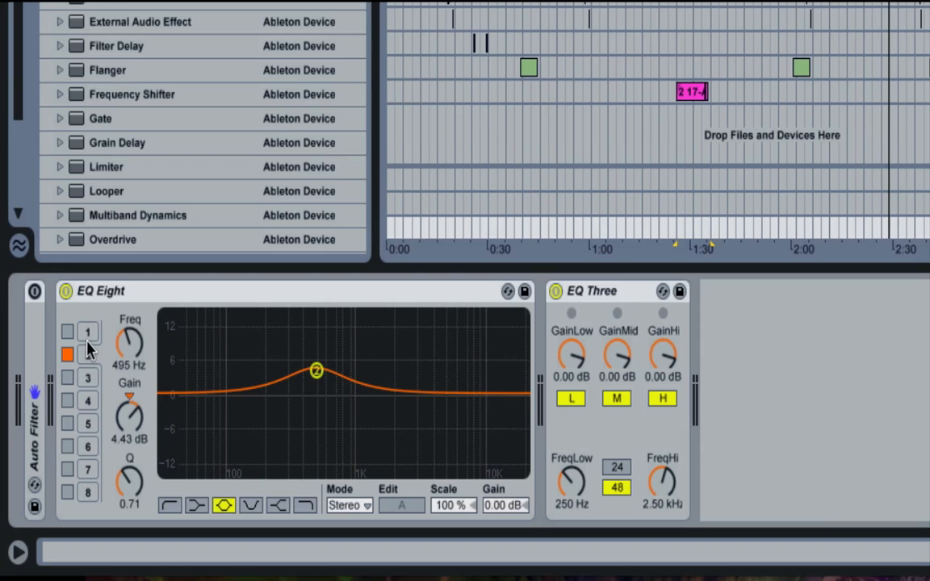
# - Set the frequency of EQ Eight's band 2 to 5000 Hz
pyautogui.click(87, 335)
pyautogui.click(87, 351)
pyautogui.moveTo(129, 347)
pyautogui.mouseDown()
pyautogui.moveTo(129, 355)
pyautogui.moveTo(133, 343)
pyautogui.mouseUp()
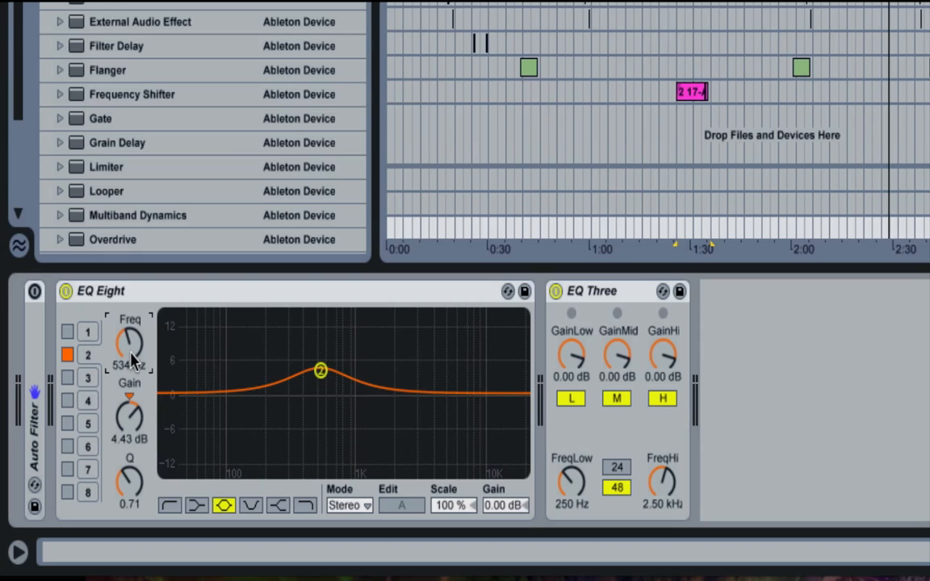
pyautogui.write('5000')
pyautogui.press('Return')
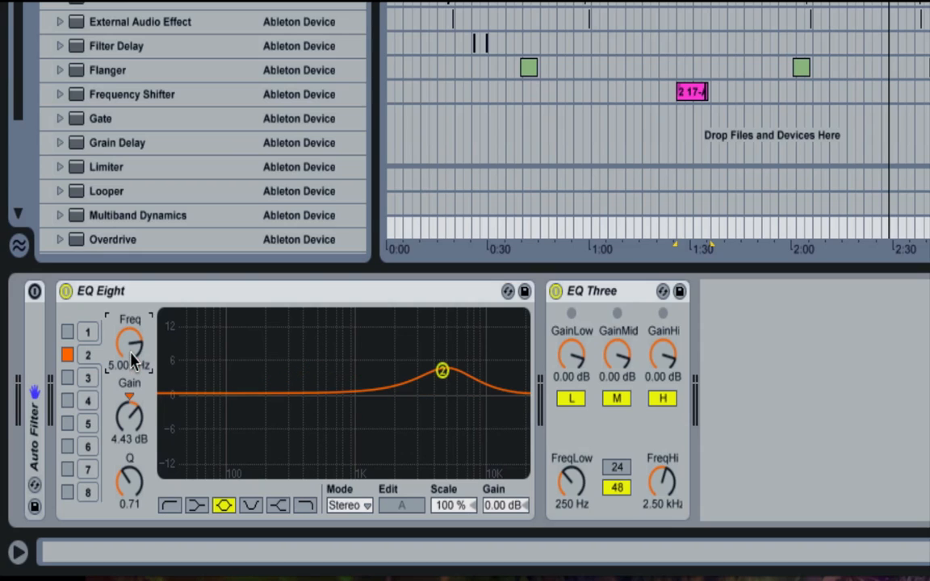
# - Set the frequency of EQ Eight's band 2 to 500 Hz and its gain to 4 dB
pyautogui.click(129, 345)
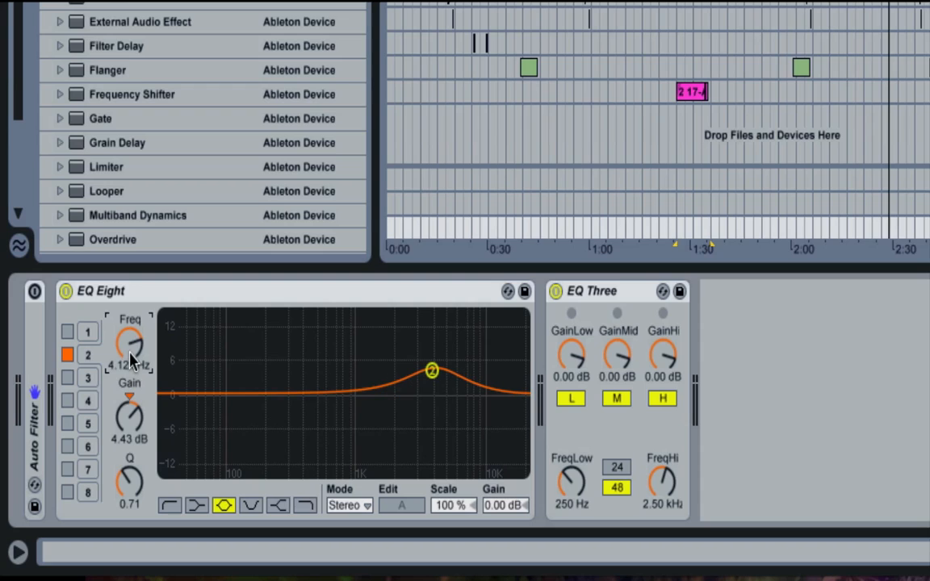
pyautogui.write('500')
pyautogui.press('Return')
pyautogui.click(127, 441)
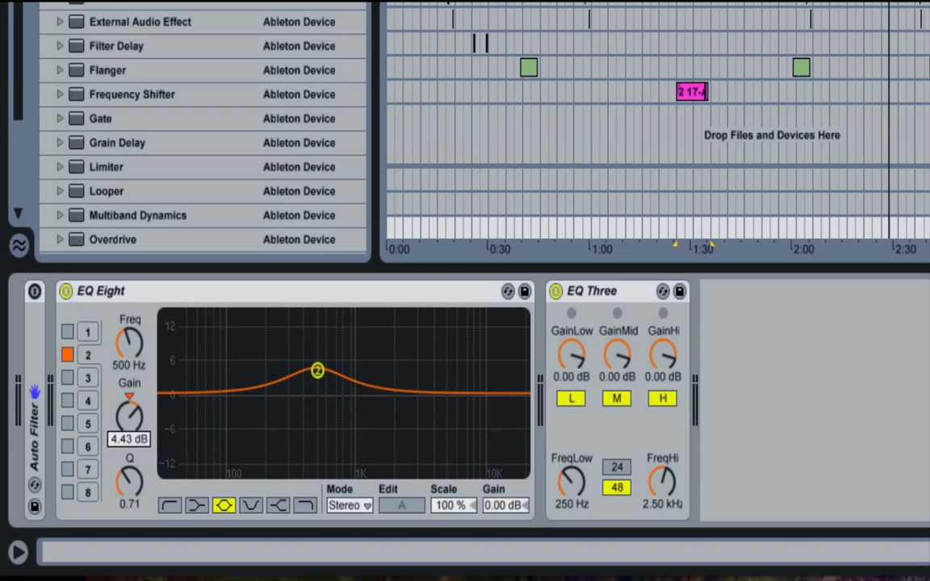
pyautogui.write('4')
pyautogui.press('Return')
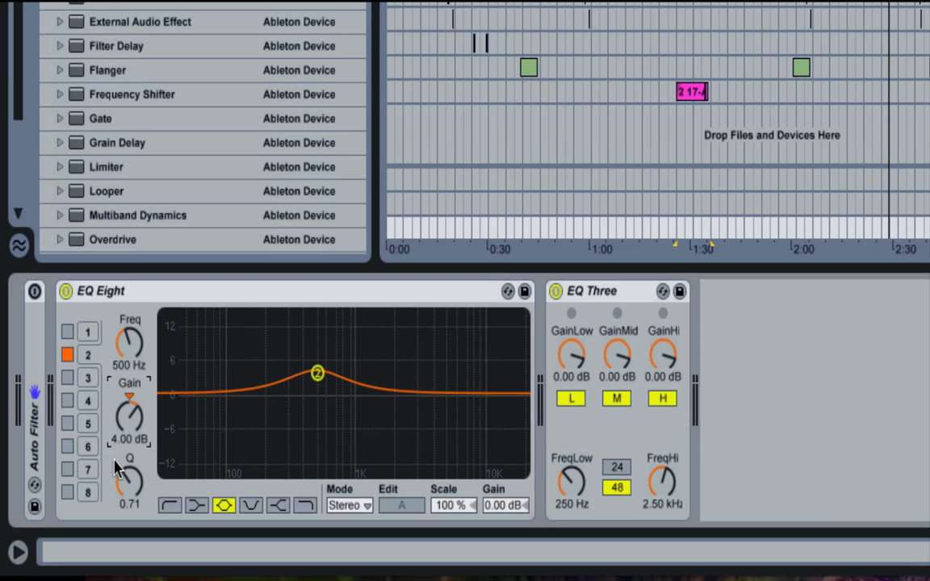
# - Narrow band 2 to a Q of about 9.31, sweep its peak up and down, and widen it to a Q of 0.10
pyautogui.moveTo(124, 484); pyautogui.dragTo(124, 459)
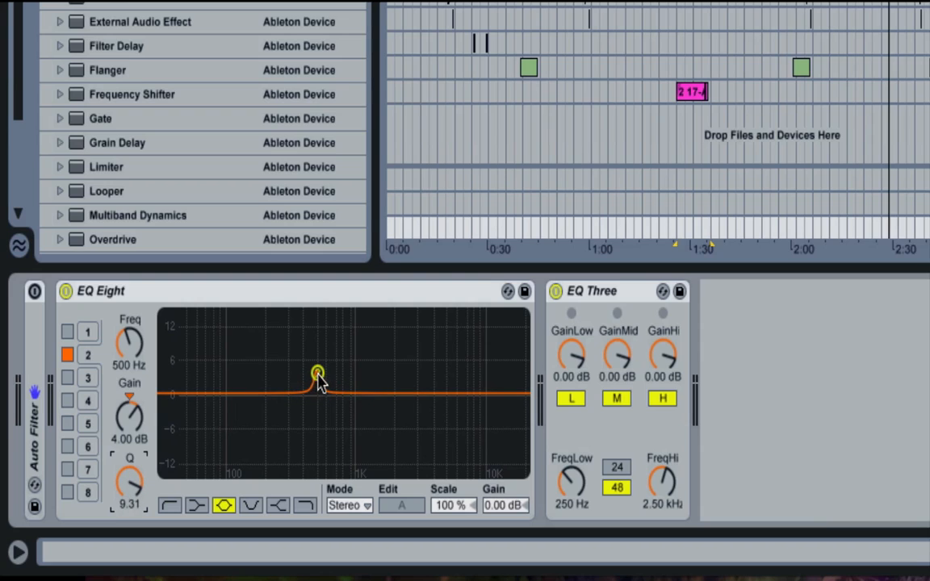
pyautogui.moveTo(319, 381); pyautogui.dragTo(317, 344)
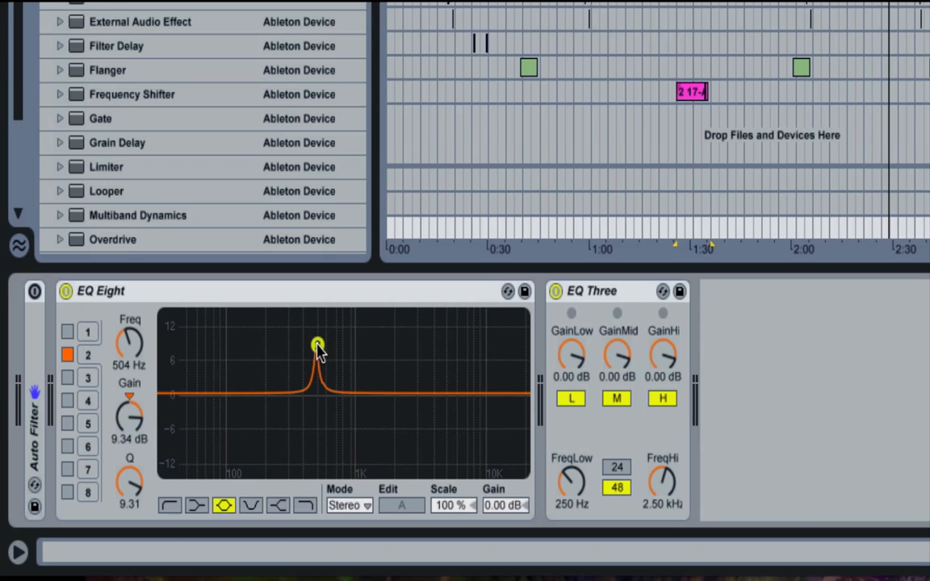
pyautogui.moveTo(317, 345); pyautogui.dragTo(319, 417)
pyautogui.moveTo(135, 476); pyautogui.dragTo(134, 480)
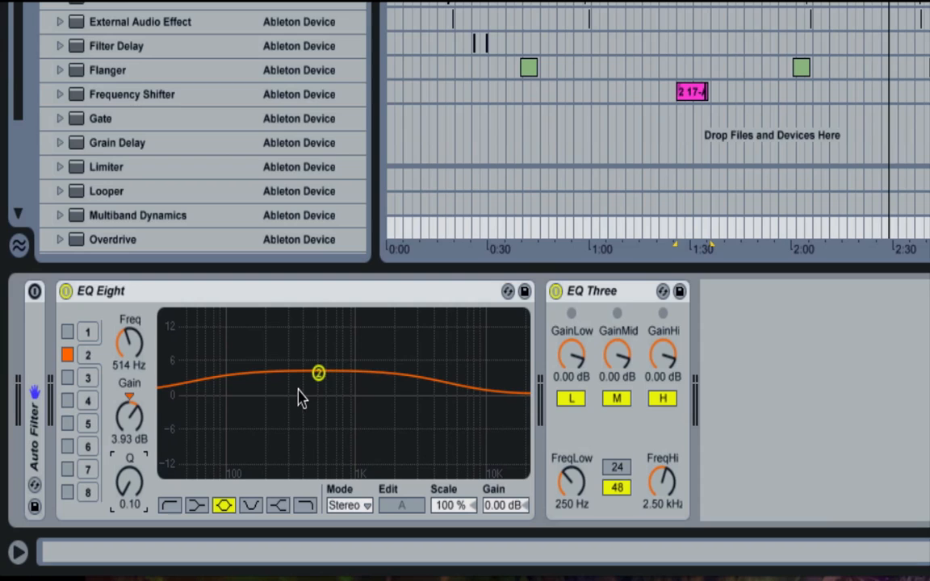
# - Move band 2 to about 206 Hz with a Q of 0.54, reset its gain to 0 dB and deactivate the band
pyautogui.moveTo(319, 373); pyautogui.dragTo(268, 378)
pyautogui.moveTo(127, 446)
pyautogui.mouseDown()
pyautogui.moveTo(127, 420)
pyautogui.moveTo(120, 438)
pyautogui.mouseUp()
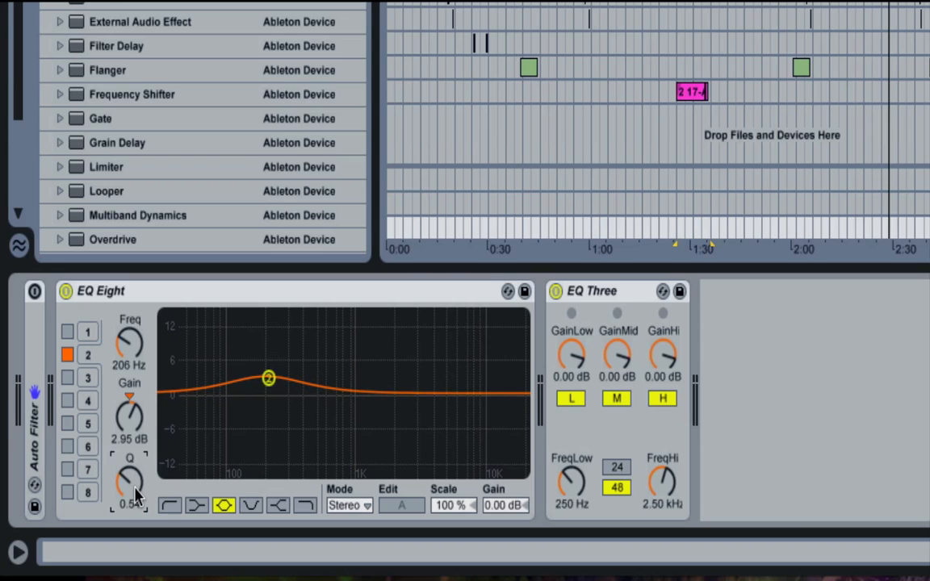
pyautogui.click(129, 394)
pyautogui.click(66, 352)
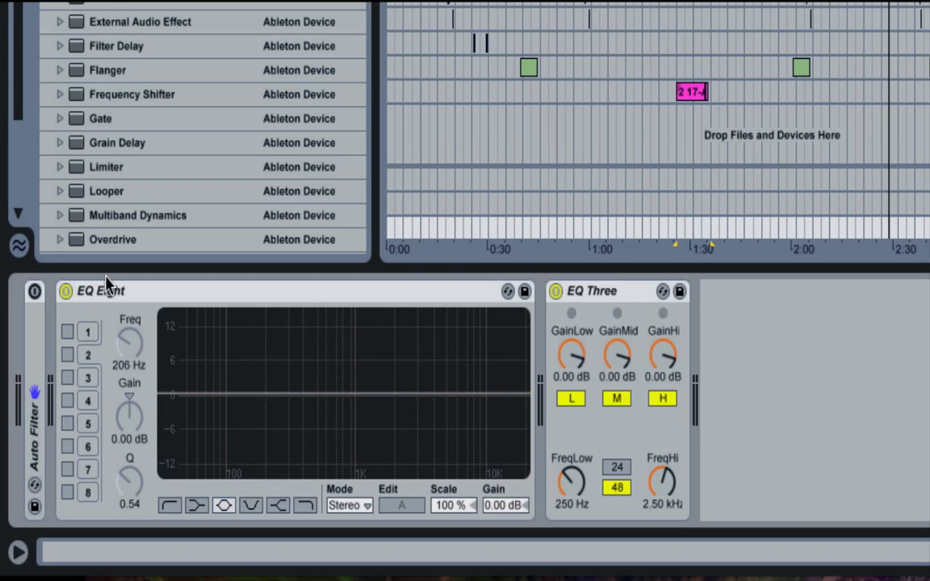
# - Turn off and collapse EQ Eight, and select EQ Three's GainLow control
pyautogui.doubleClick(105, 288)
pyautogui.click(155, 293)
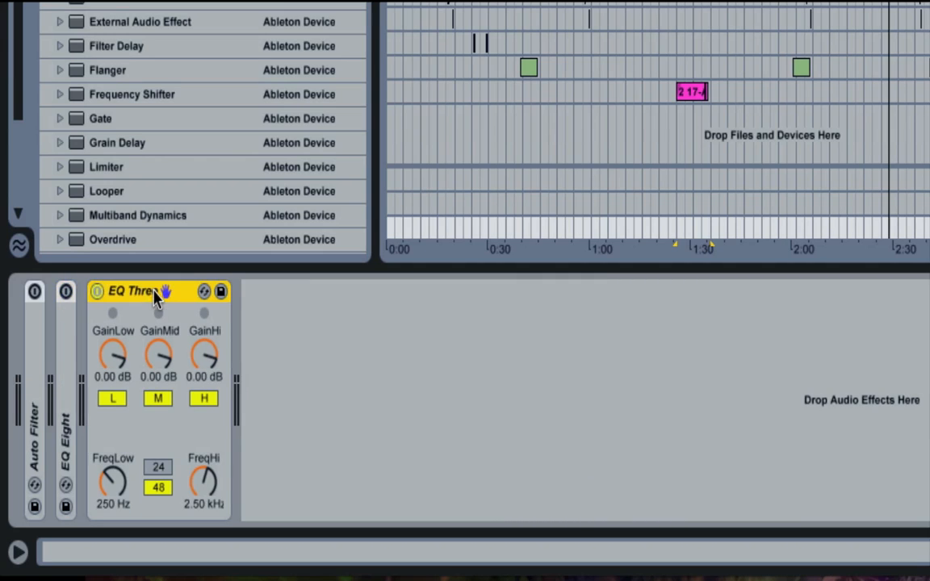
pyautogui.click(117, 361)
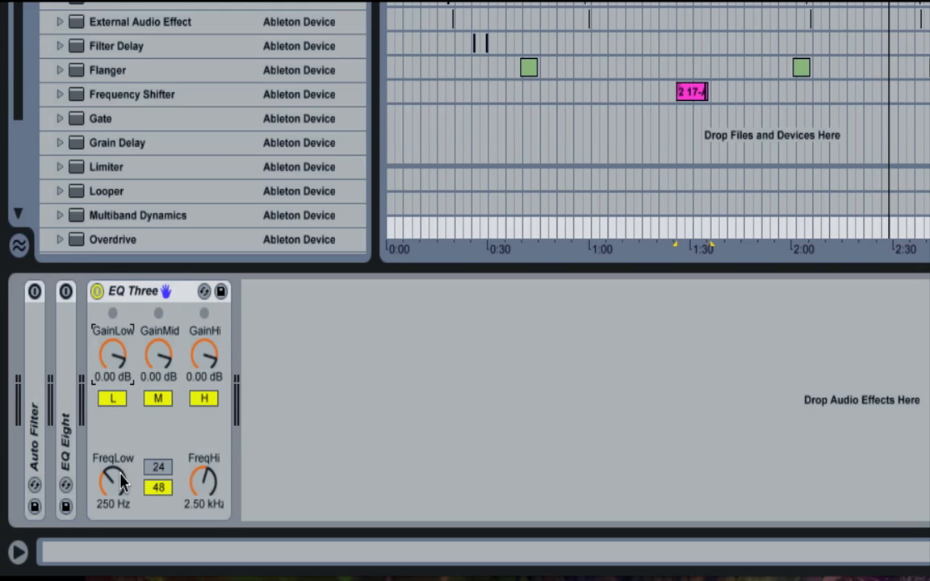
# - Lower EQ Three's FreqHi to about 1.28 kHz and set its FreqLow to 200 Hz
pyautogui.moveTo(119, 482); pyautogui.dragTo(120, 473)
pyautogui.moveTo(113, 480); pyautogui.dragTo(113, 461)
pyautogui.moveTo(203, 482); pyautogui.dragTo(203, 489)
pyautogui.click(112, 357)
pyautogui.click(117, 498)
pyautogui.write('2')
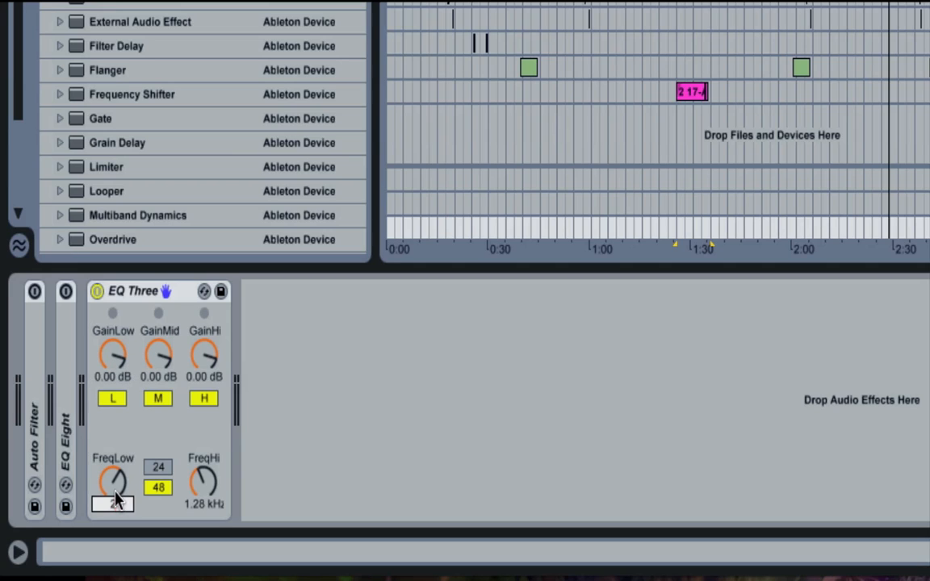
pyautogui.write('00')
pyautogui.press('Return')
# - Start playback from the pink clip at bar 35 and select the Master track to show EQ Three
pyautogui.click(116, 363)
pyautogui.press('space')
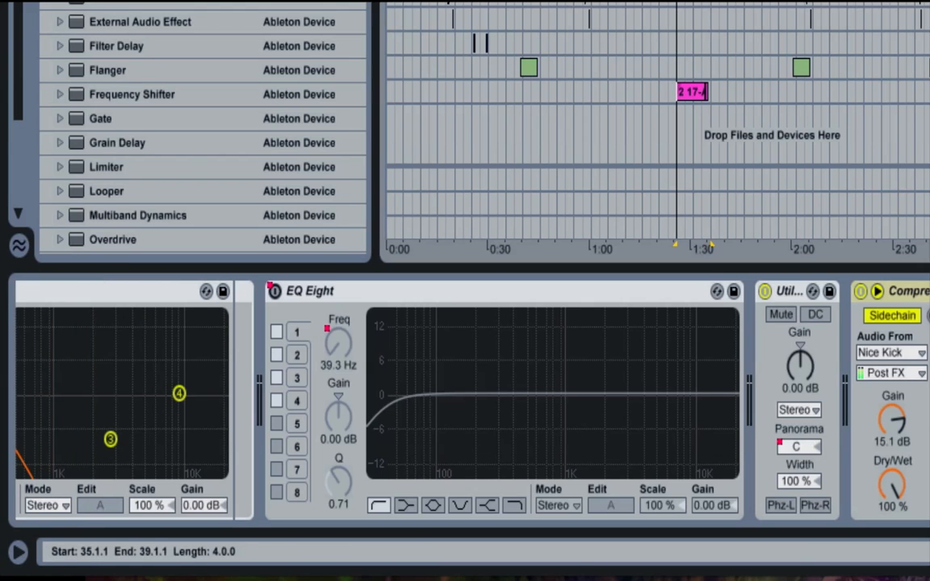
pyautogui.click(928, 228)
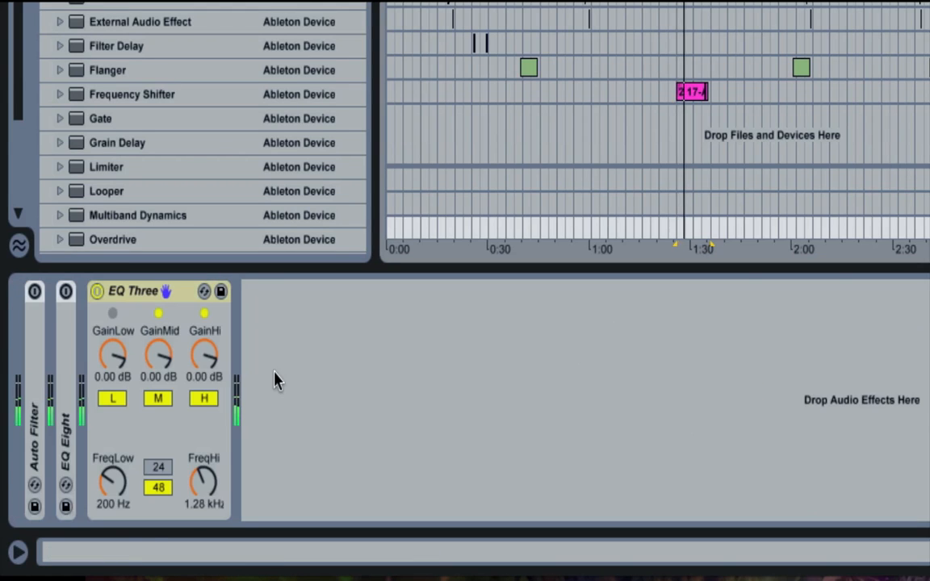
# - Set EQ Three's GainLow to -6 dB, lower it further to -14 dB, and audition the result
pyautogui.click(118, 355)
pyautogui.write('-6')
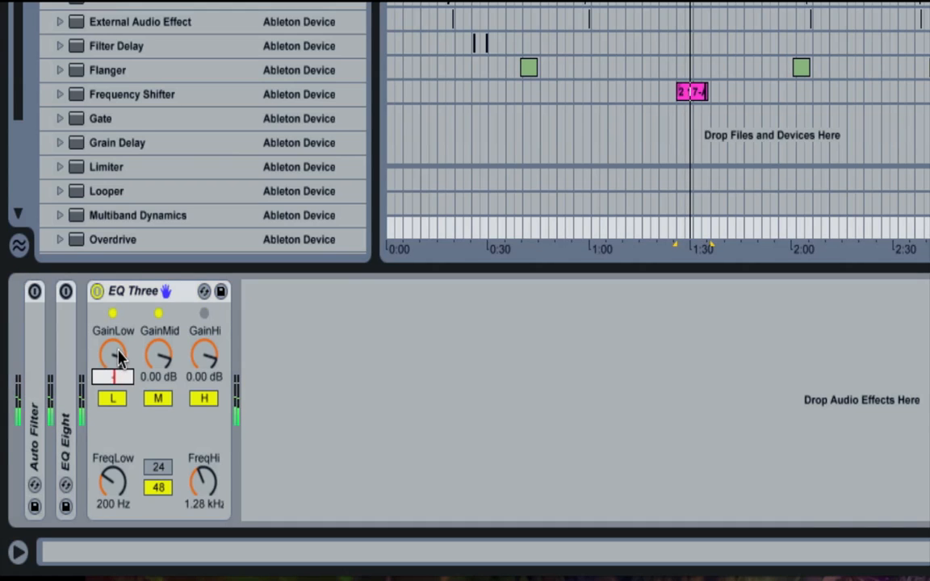
pyautogui.press('Return')
pyautogui.moveTo(118, 356); pyautogui.dragTo(119, 396)
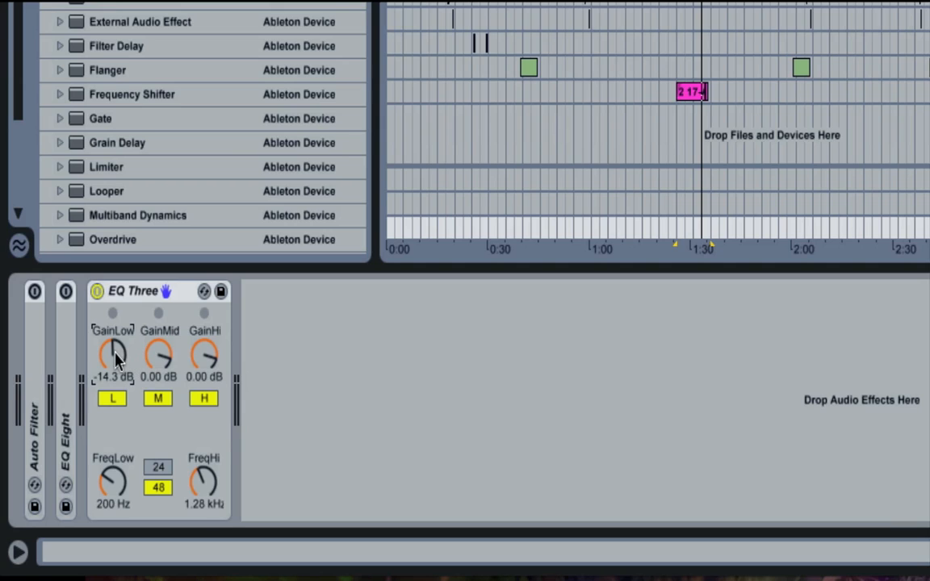
pyautogui.moveTo(114, 351); pyautogui.dragTo(115, 350)
pyautogui.press('space')
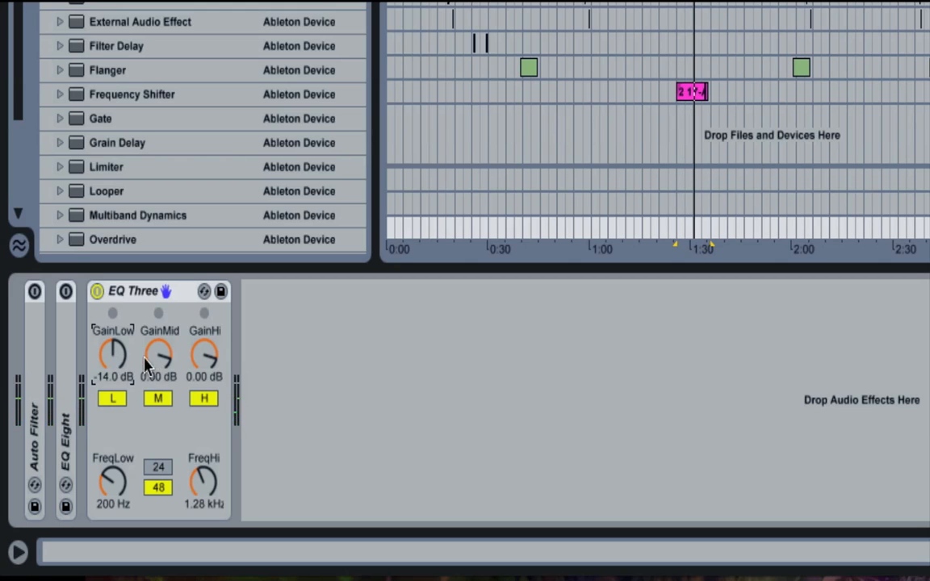
# - Set EQ Three's GainHi to -14 dB and FreqHi to 3 kHz, and audition the result
pyautogui.moveTo(206, 355); pyautogui.dragTo(206, 403)
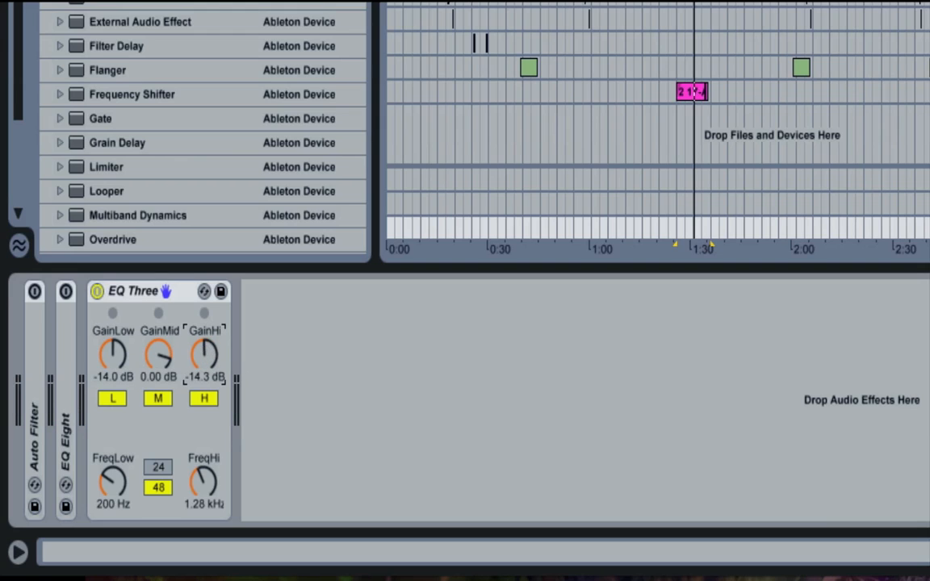
pyautogui.moveTo(202, 481); pyautogui.dragTo(203, 452)
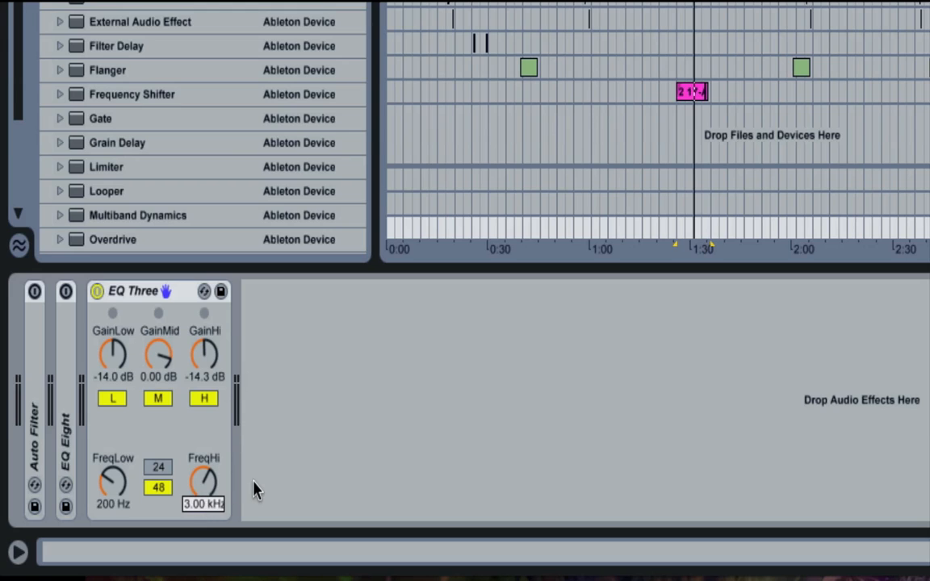
pyautogui.click(206, 355)
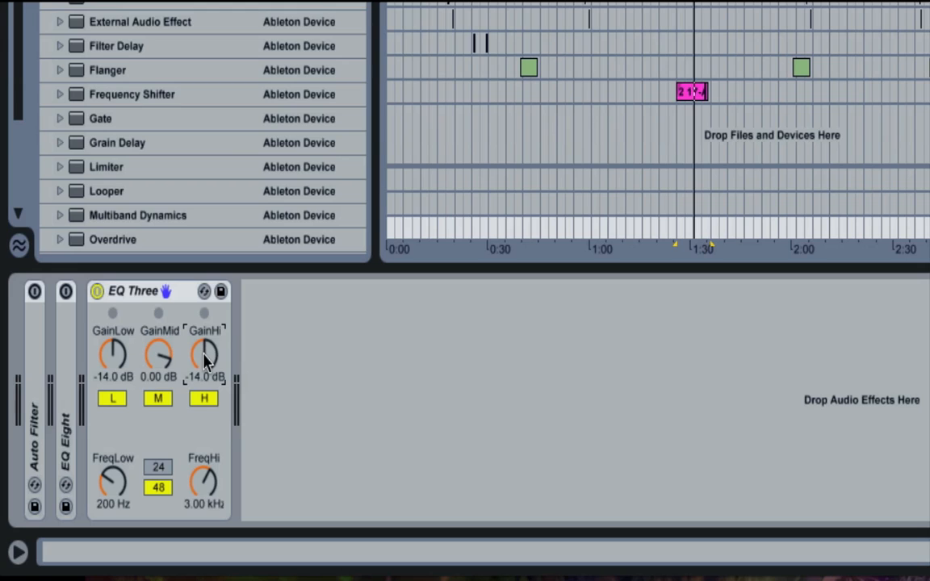
pyautogui.press('space')
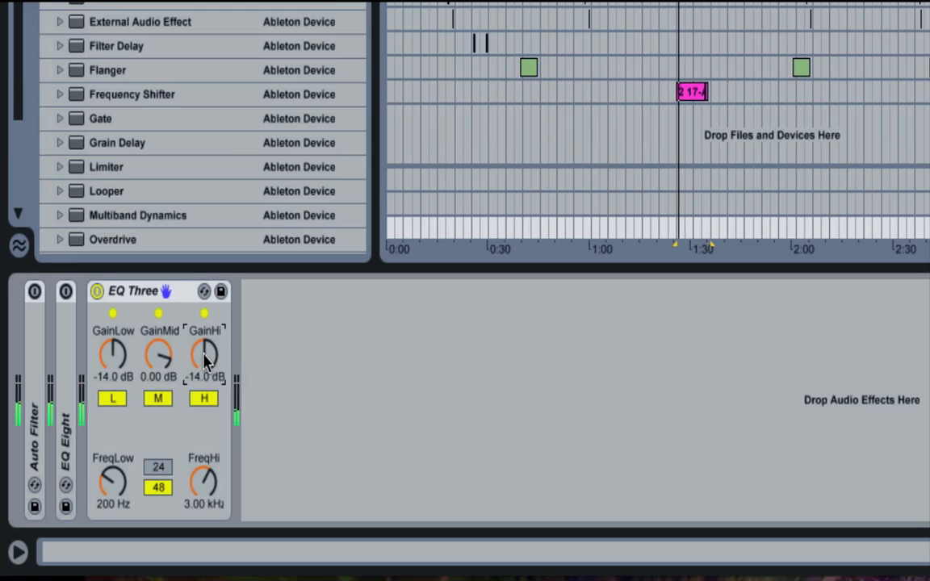
pyautogui.press('space')
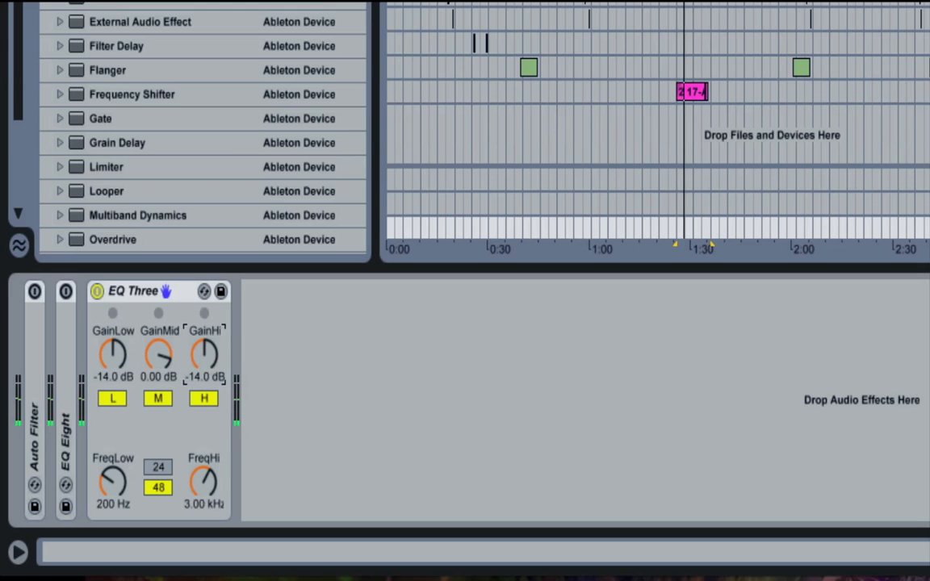
# - Pull EQ Three's GainLow and GainHi all the way down to -inf dB and start playback to hear only the mids
pyautogui.moveTo(205, 361); pyautogui.dragTo(205, 407)
pyautogui.moveTo(112, 349); pyautogui.dragTo(112, 395)
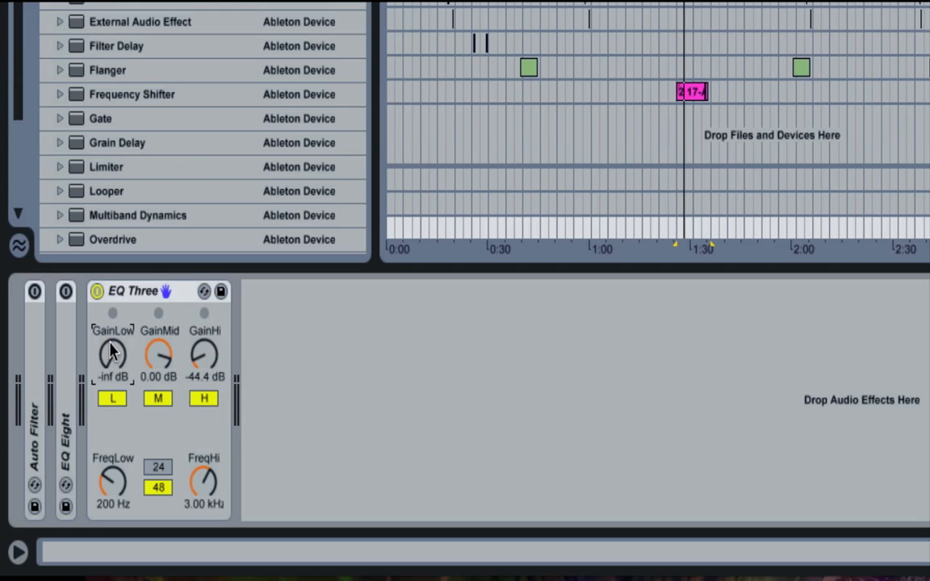
pyautogui.press('space')
pyautogui.moveTo(203, 355); pyautogui.dragTo(203, 388)
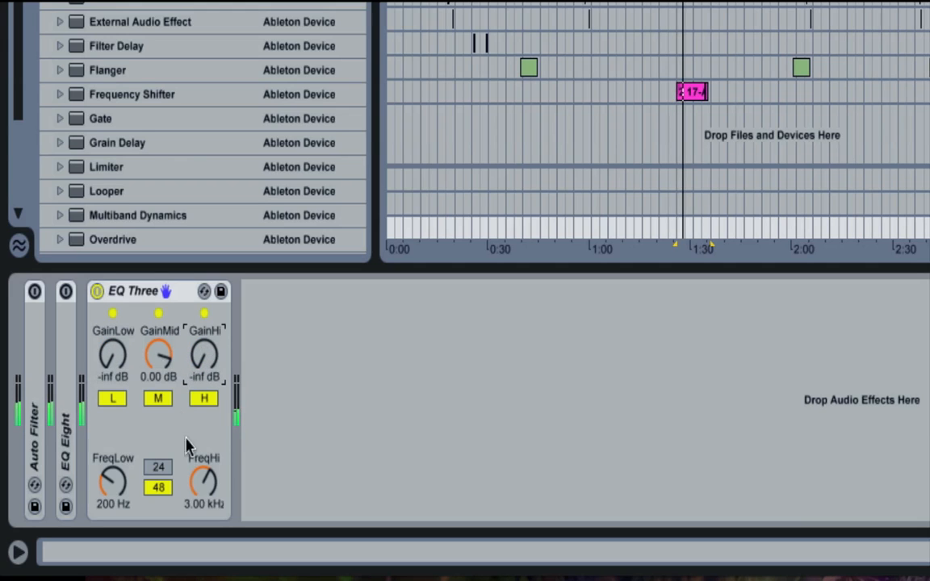
# - Raise EQ Three's FreqLow to about 646 Hz and FreqHi to about 3.02 kHz, and toggle the device off and on
pyautogui.moveTo(112, 482); pyautogui.dragTo(112, 463)
pyautogui.moveTo(197, 482)
pyautogui.mouseDown()
pyautogui.moveTo(197, 501)
pyautogui.moveTo(196, 482)
pyautogui.mouseUp()
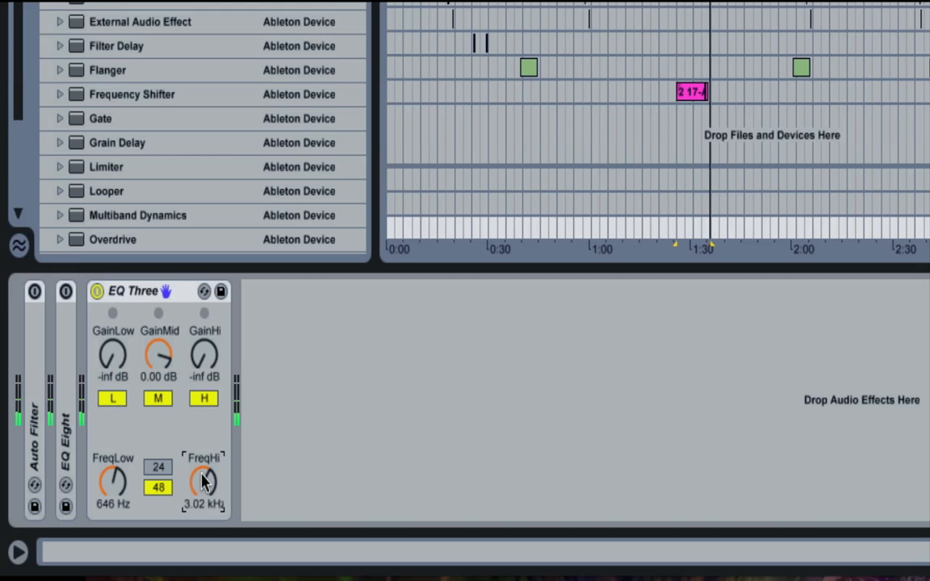
pyautogui.click(96, 292)
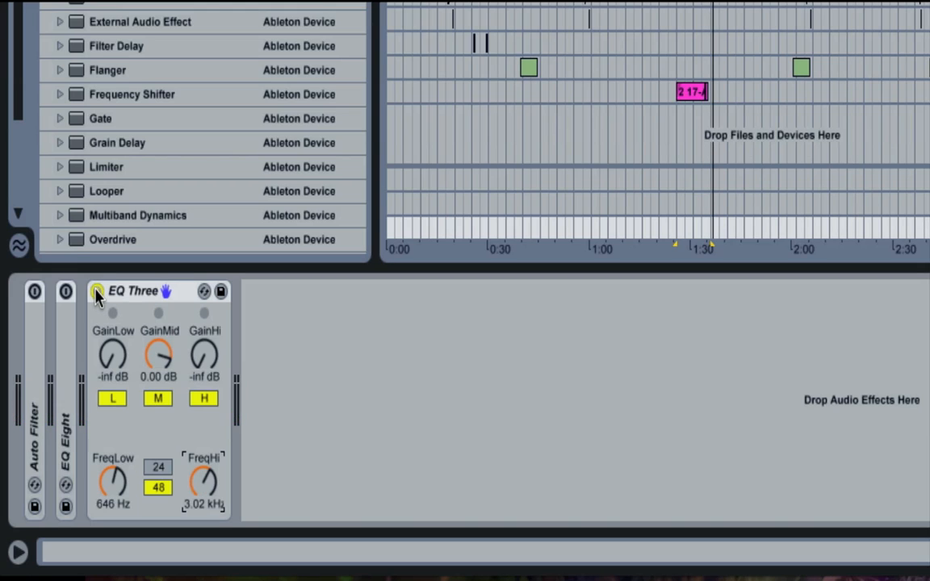
pyautogui.click(96, 292)
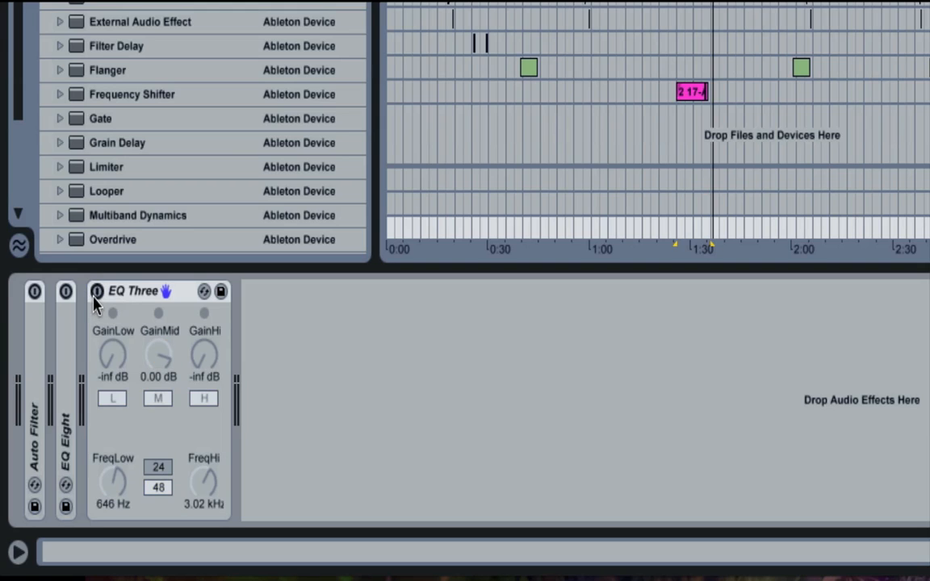
pyautogui.click(96, 292)
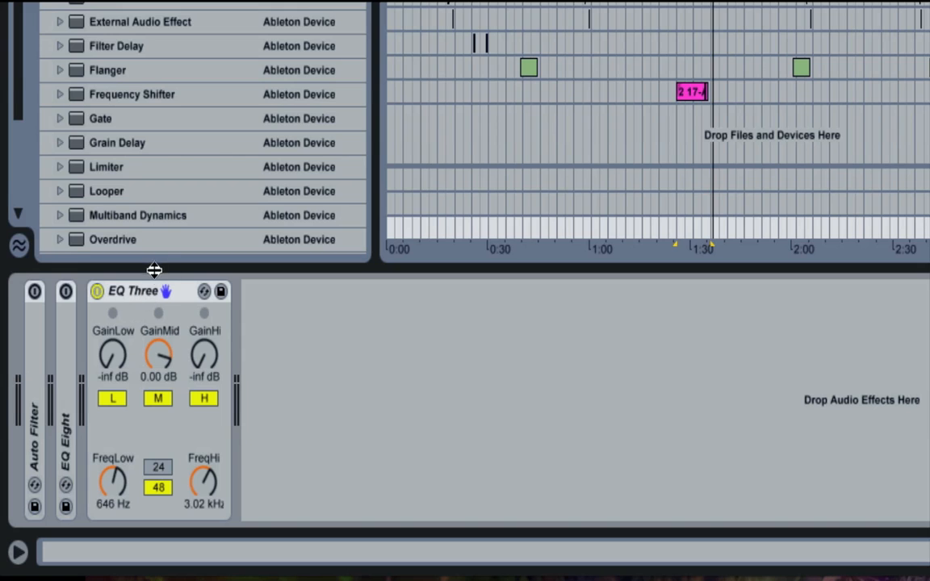
# - Delete EQ Three from the Master track and expand EQ Eight
pyautogui.click(135, 297)
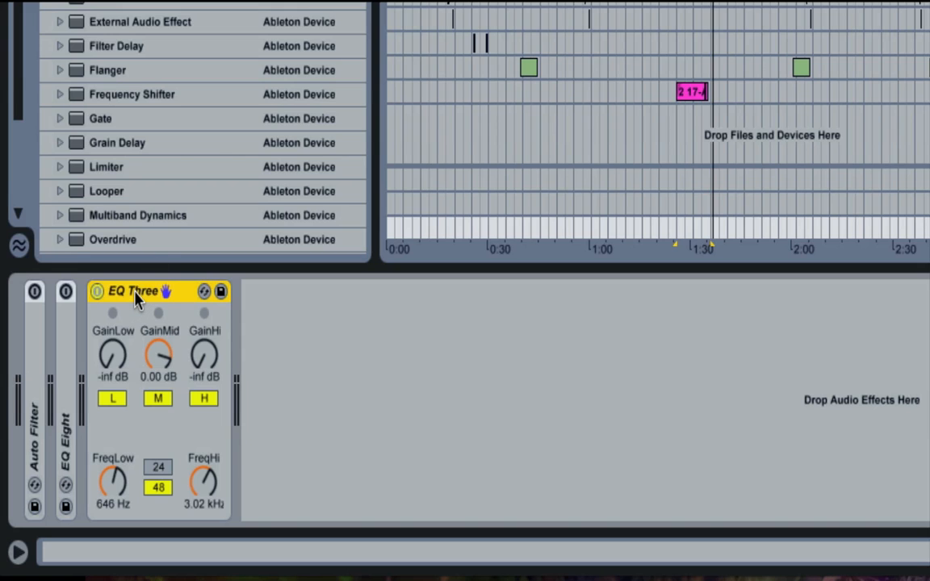
pyautogui.press('Delete')
pyautogui.doubleClick(66, 356)
pyautogui.click(34, 376)
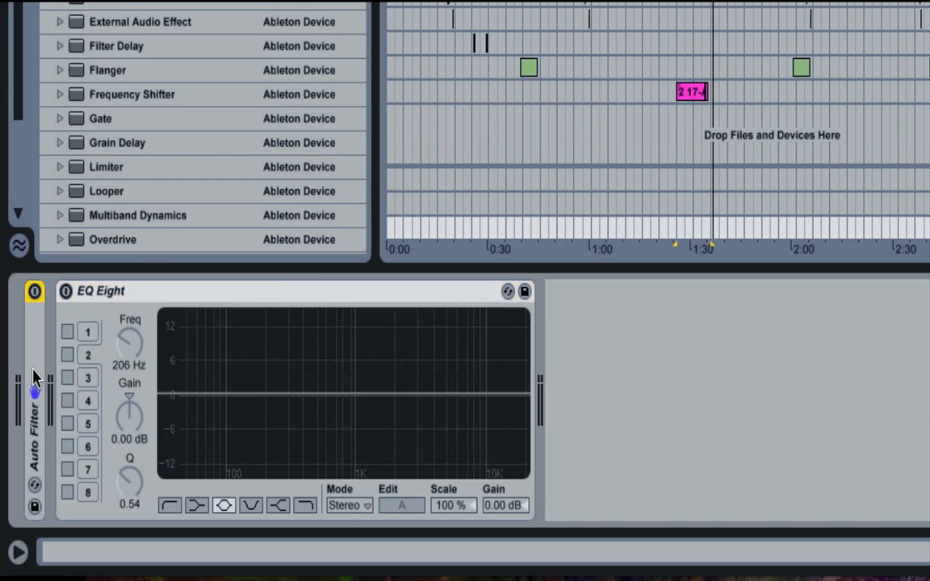
pyautogui.doubleClick(34, 376)
pyautogui.doubleClick(105, 291)
# - Turn on EQ Eight and activate its bands 1, 2 and 3
pyautogui.click(119, 293)
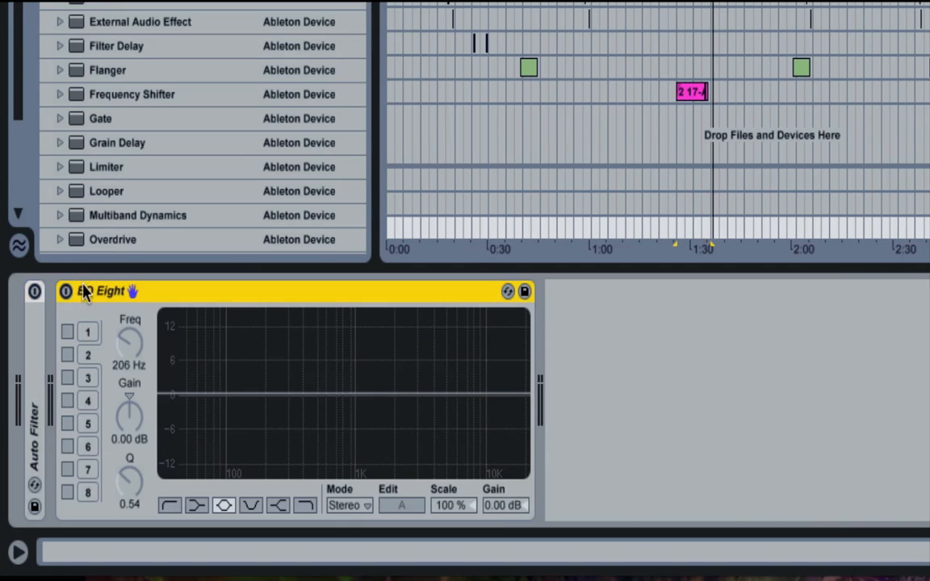
pyautogui.click(67, 332)
pyautogui.click(67, 355)
pyautogui.click(67, 378)
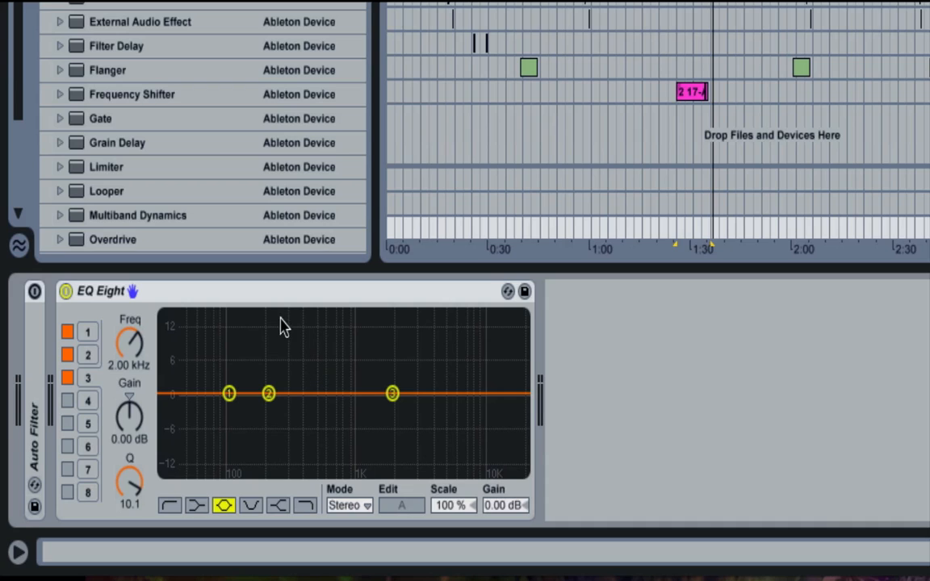
# - Select EQ Eight on the Master track and turn the device off
pyautogui.click(256, 297)
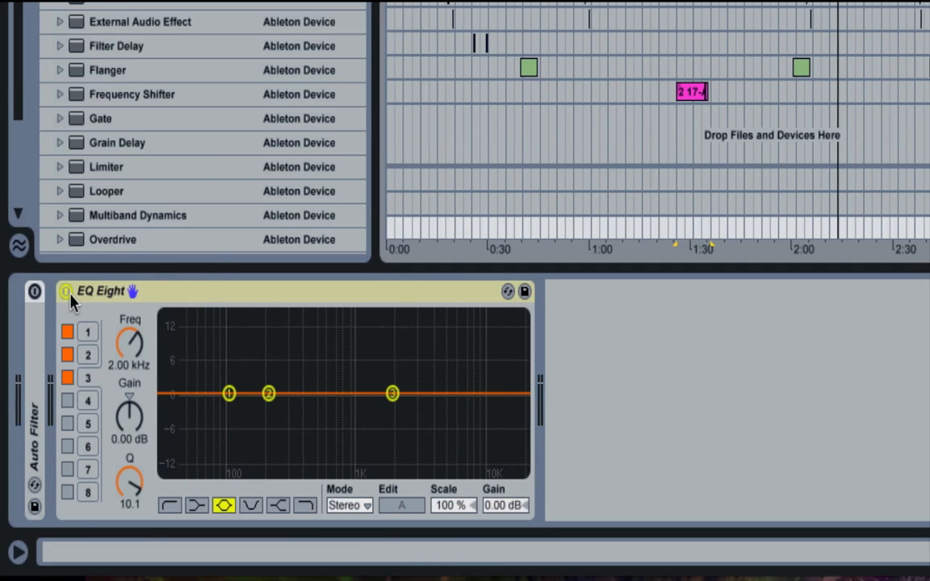
pyautogui.click(66, 291)
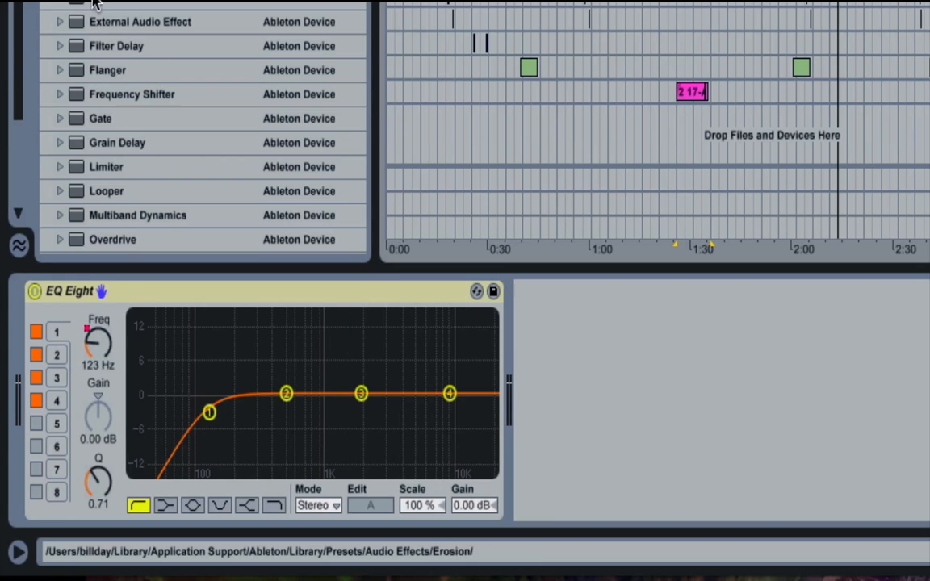
pyautogui.doubleClick(121, 1)
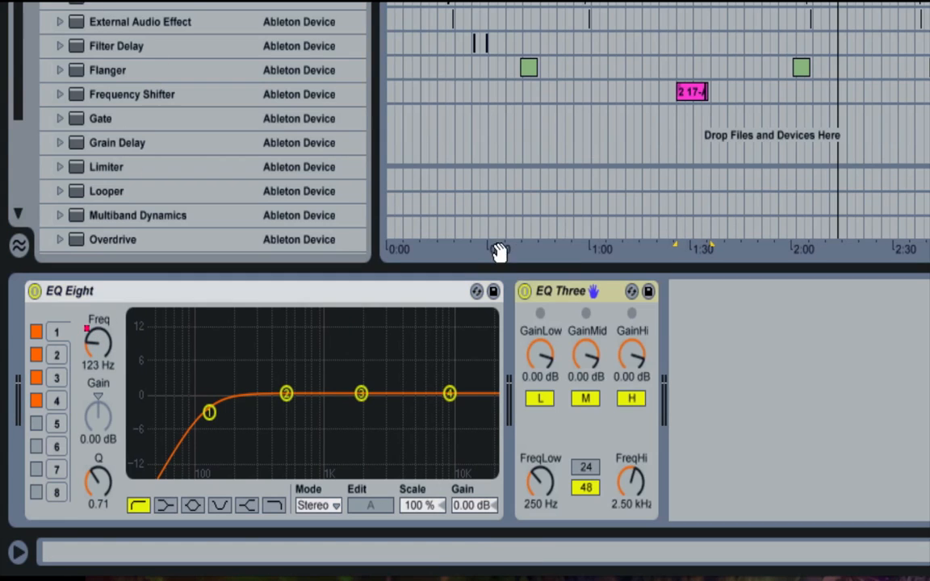
pyautogui.click(560, 296)
pyautogui.press('Delete')
# - Add a second EQ Eight, try low-cut and high-cut shapes on band 1, and move the band to about 296 Hz
pyautogui.doubleClick(187, 1)
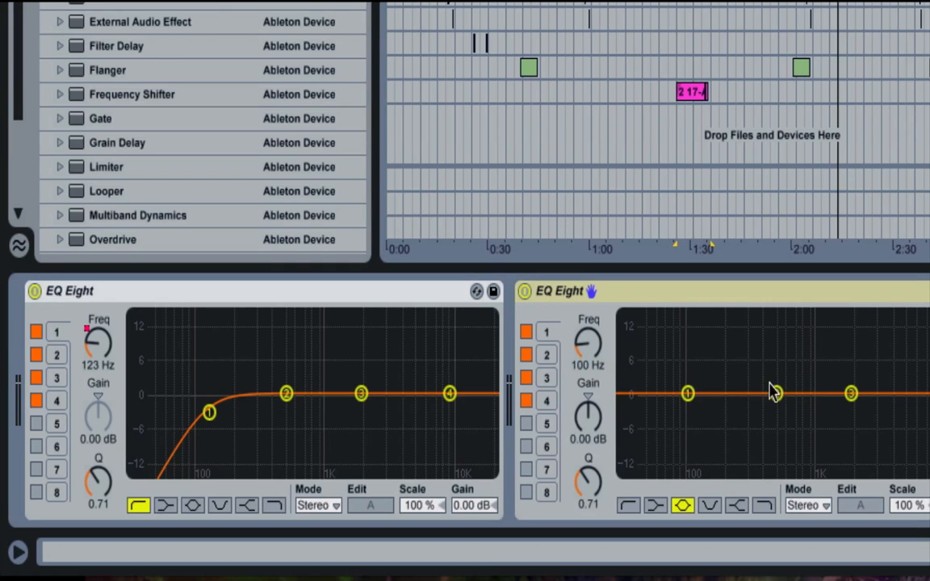
pyautogui.moveTo(688, 402); pyautogui.dragTo(692, 402)
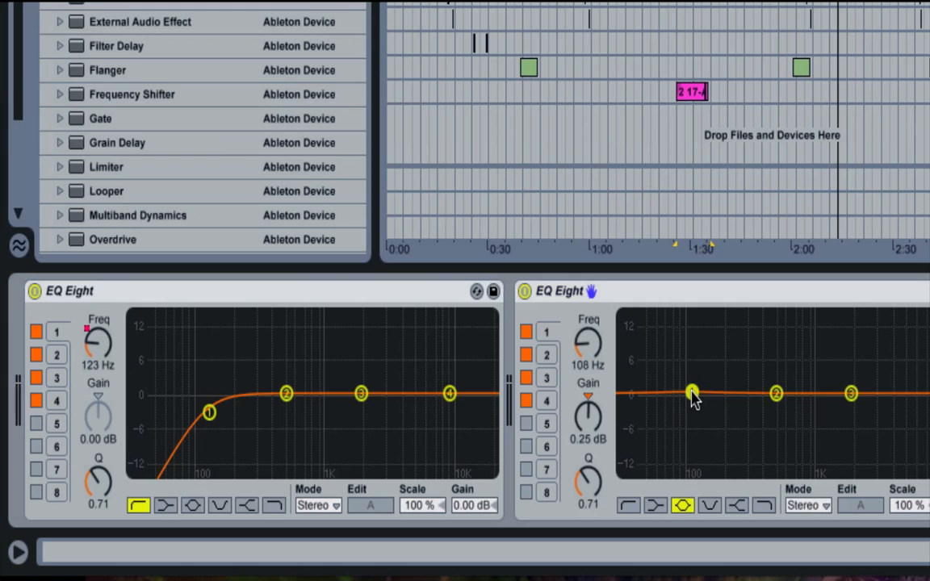
pyautogui.click(627, 506)
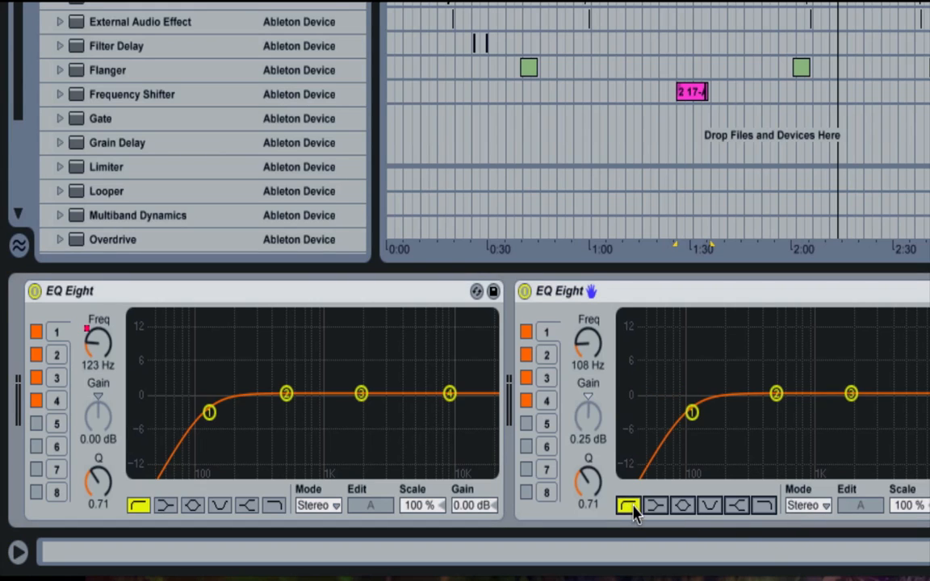
pyautogui.click(763, 507)
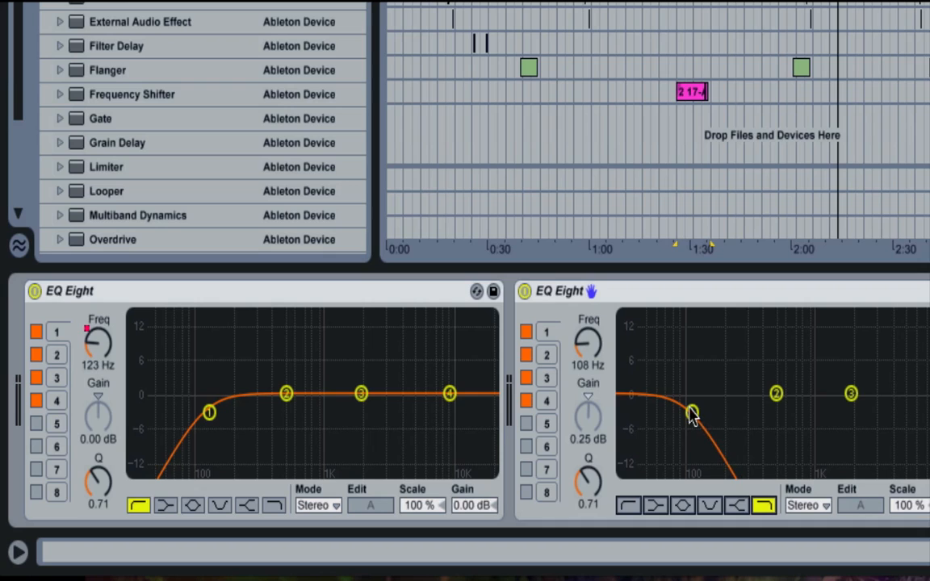
pyautogui.moveTo(693, 412); pyautogui.dragTo(746, 411)
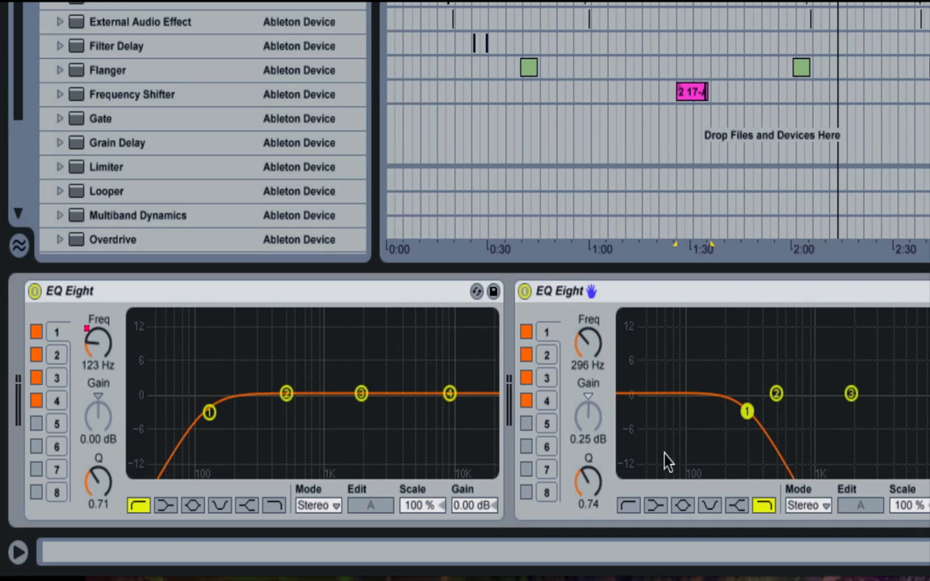
# - Sweep band 1 of the second EQ Eight as a low cut to about 1.17 kHz and delete the device
pyautogui.click(628, 505)
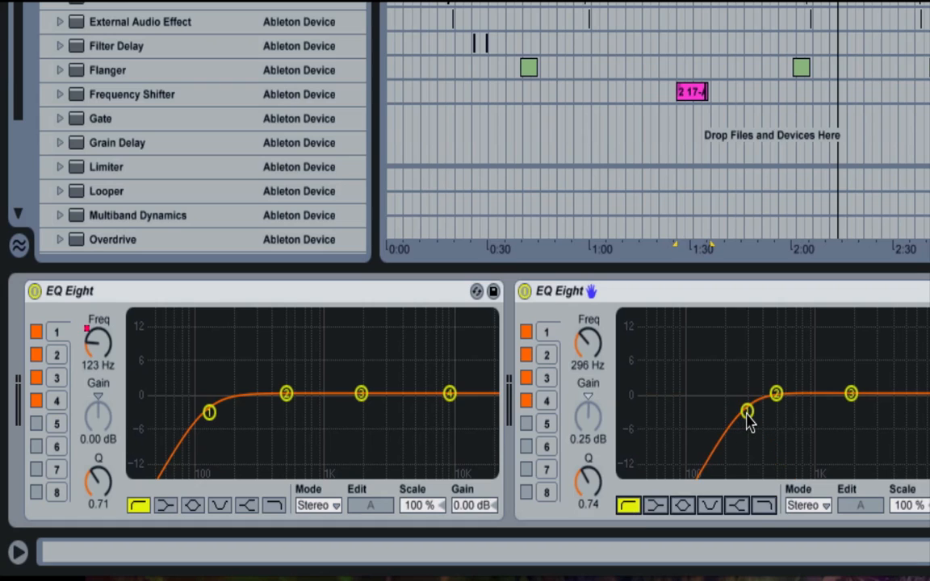
pyautogui.moveTo(745, 422); pyautogui.dragTo(736, 423)
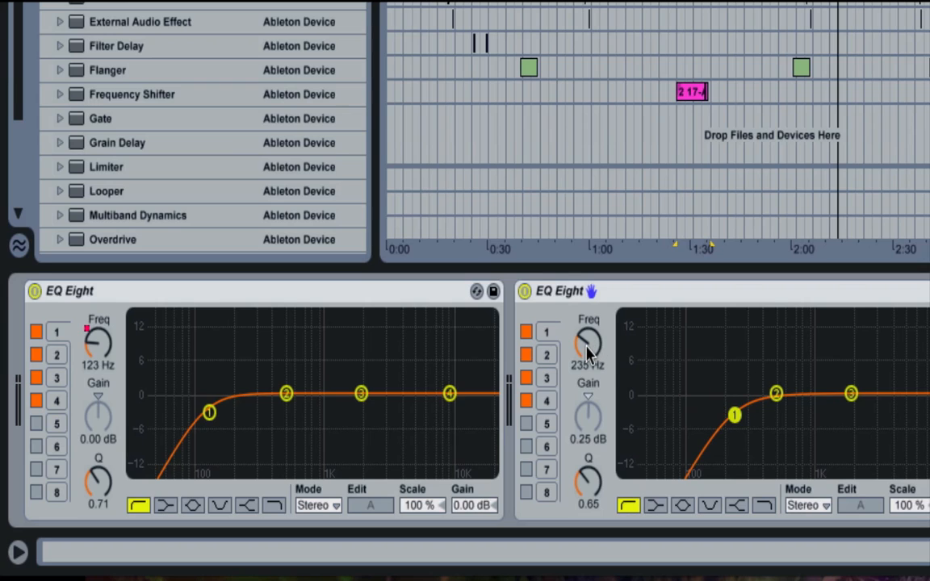
pyautogui.moveTo(588, 348); pyautogui.dragTo(587, 289)
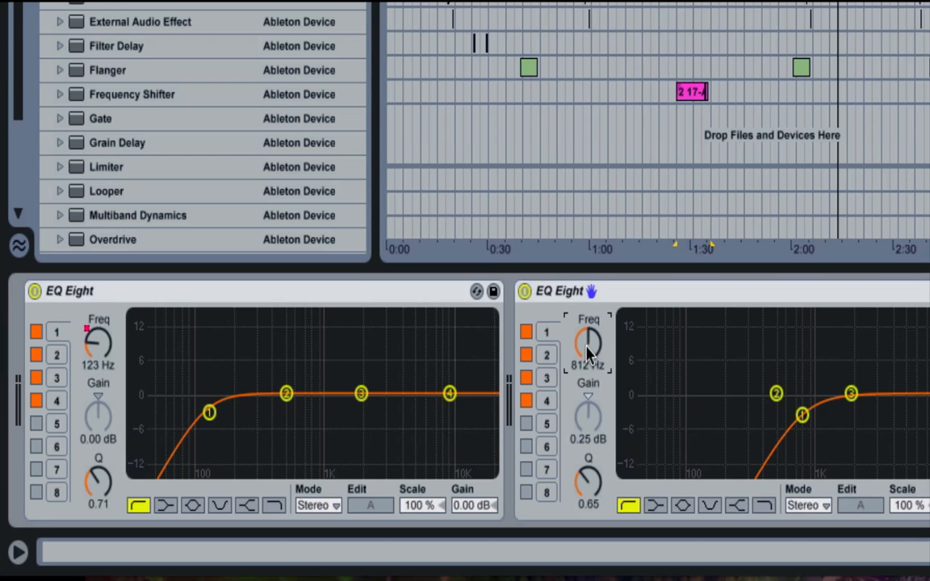
pyautogui.moveTo(588, 352)
pyautogui.mouseDown()
pyautogui.moveTo(588, 323)
pyautogui.moveTo(590, 340)
pyautogui.mouseUp()
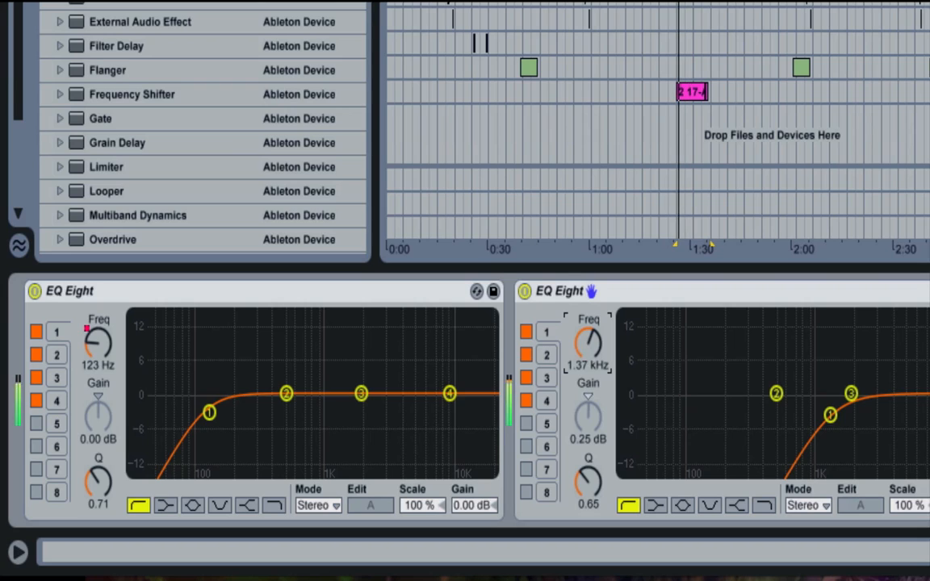
pyautogui.moveTo(590, 352); pyautogui.dragTo(589, 381)
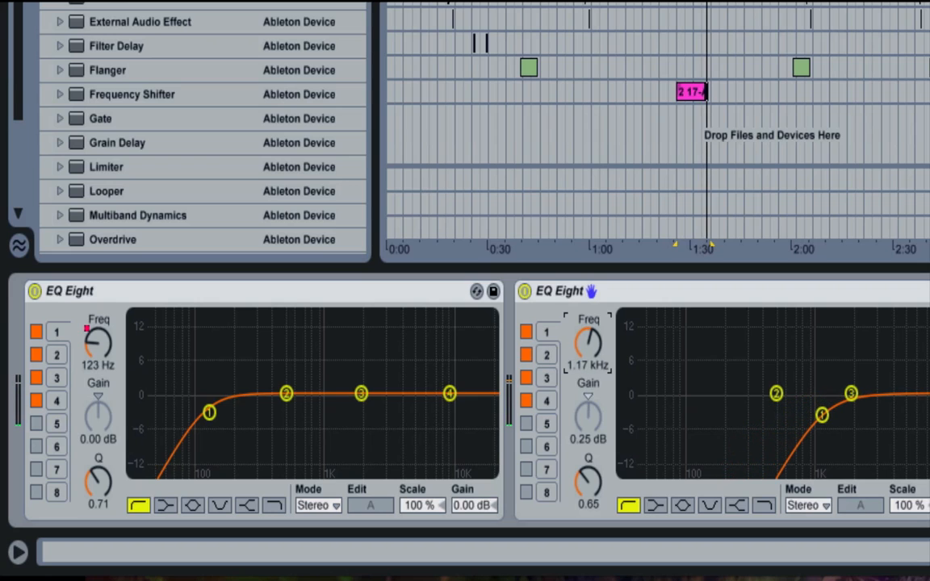
pyautogui.click(661, 296)
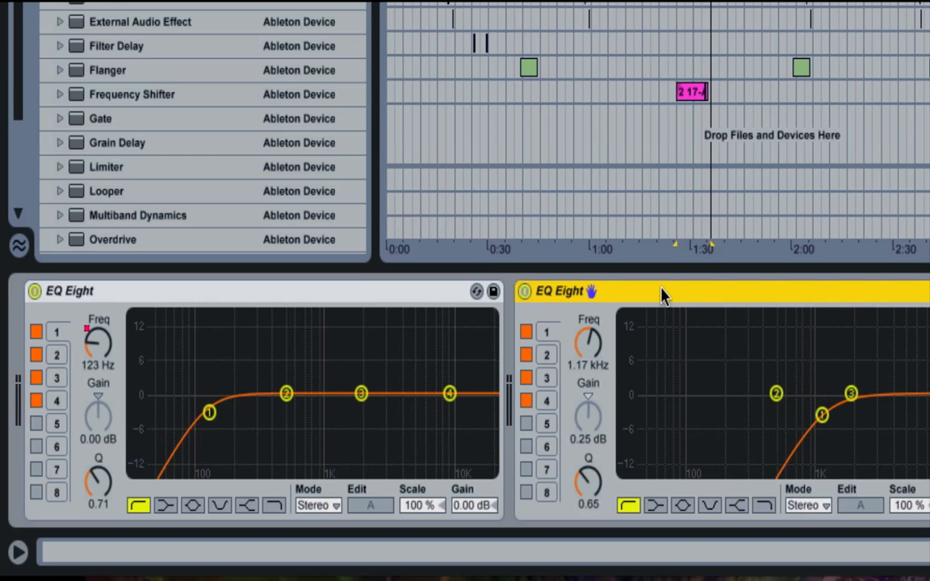
pyautogui.press('Delete')
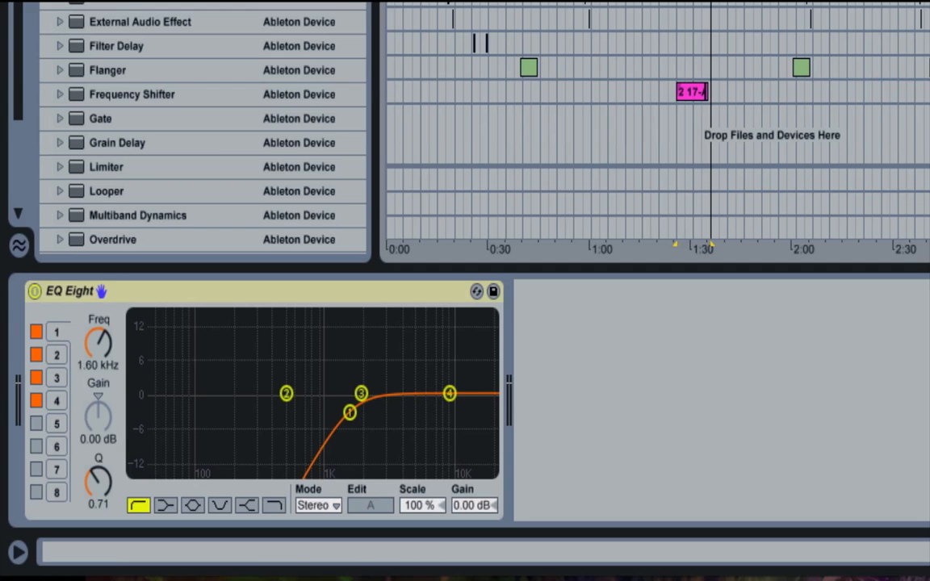
# - Loop the four-bar time range from 51.1.1 to 55.1.1 in the arrangement
pyautogui.moveTo(899, 1); pyautogui.dragTo(846, 5)
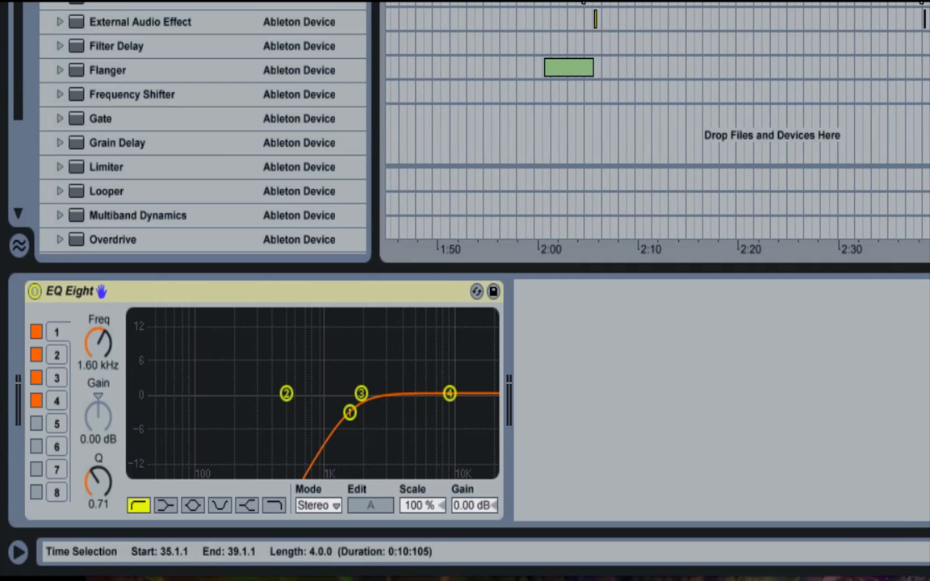
pyautogui.moveTo(703, 3); pyautogui.dragTo(599, 2)
pyautogui.press('super+l')
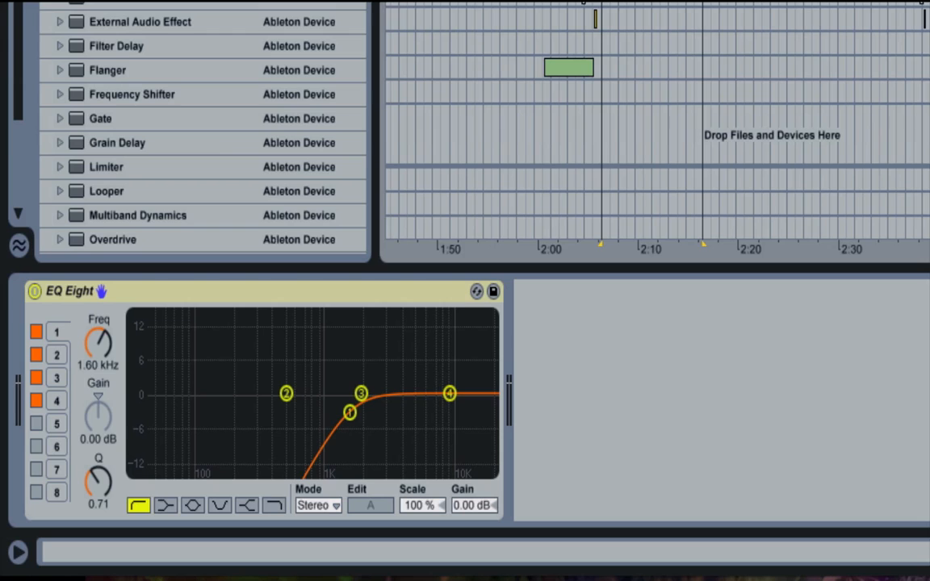
# - Switch EQ Eight off and on, shorten the looped time selection to 51.1.1–51.2.2, and leave the device off
pyautogui.click(34, 291)
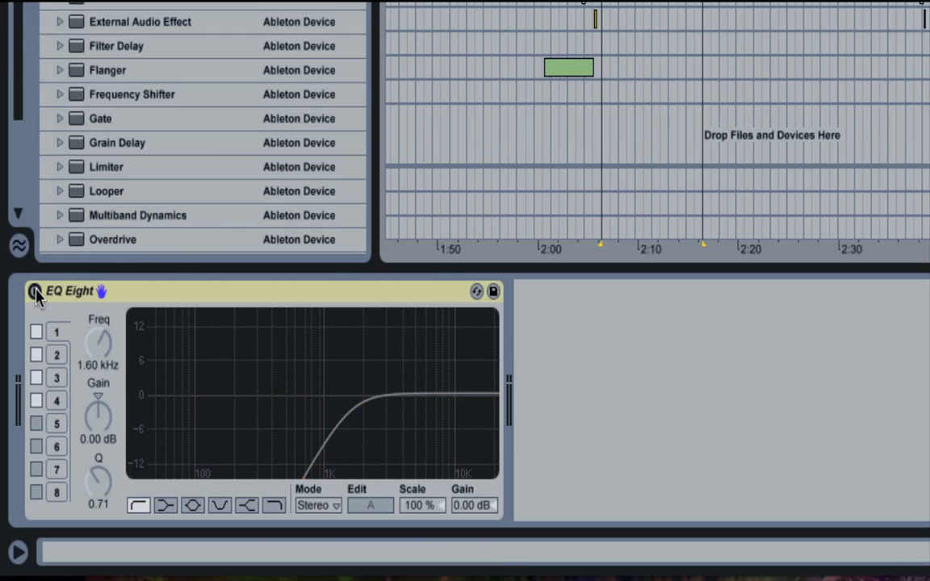
pyautogui.click(34, 291)
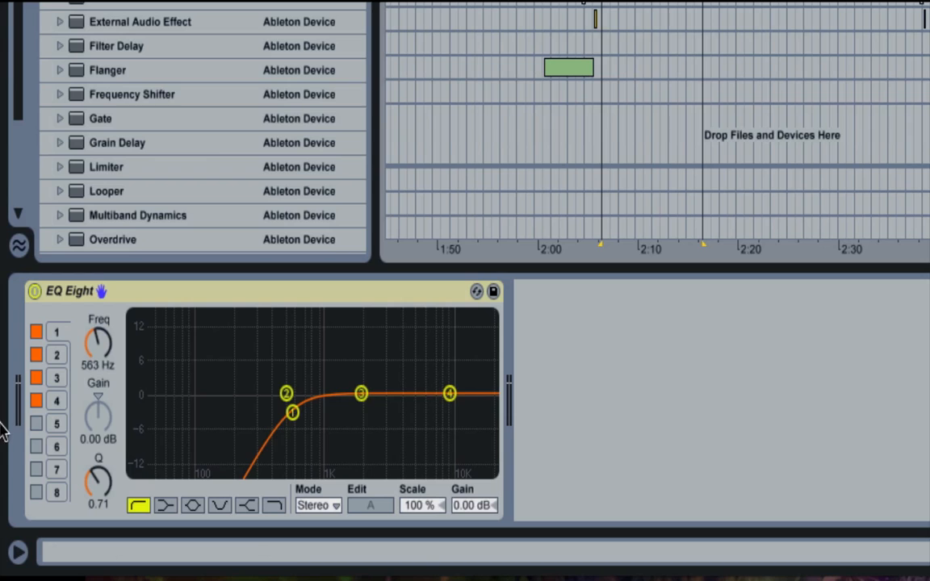
pyautogui.click(35, 290)
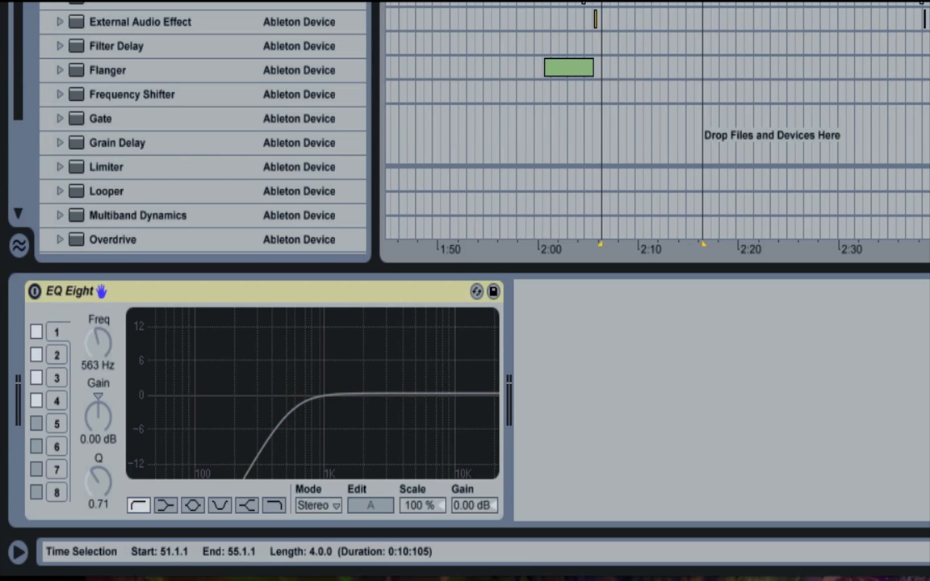
pyautogui.click(603, 3)
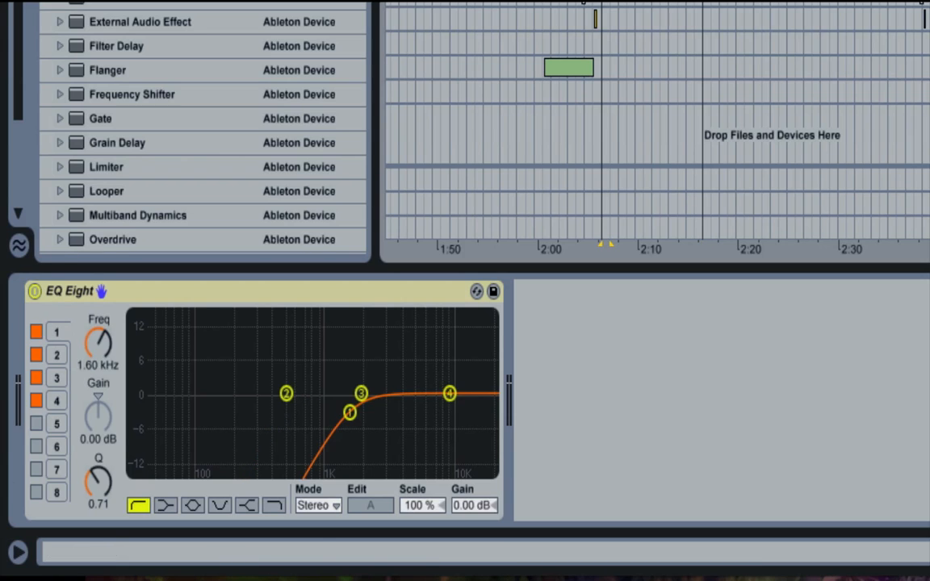
pyautogui.click(33, 290)
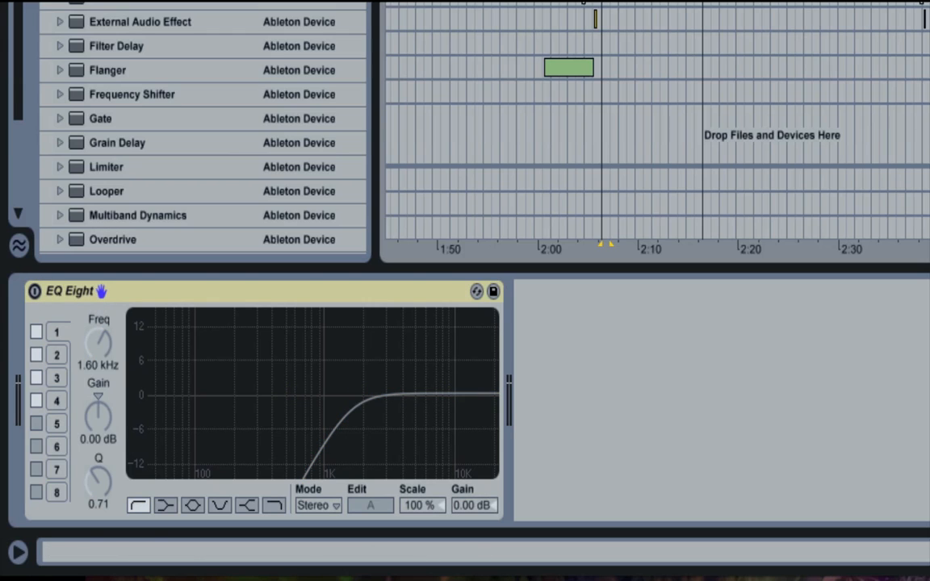
# - Map EQ Eight's on/off switch to computer key 1 and toggle the device with the mapping
pyautogui.hotkey('ctrl', 'k')
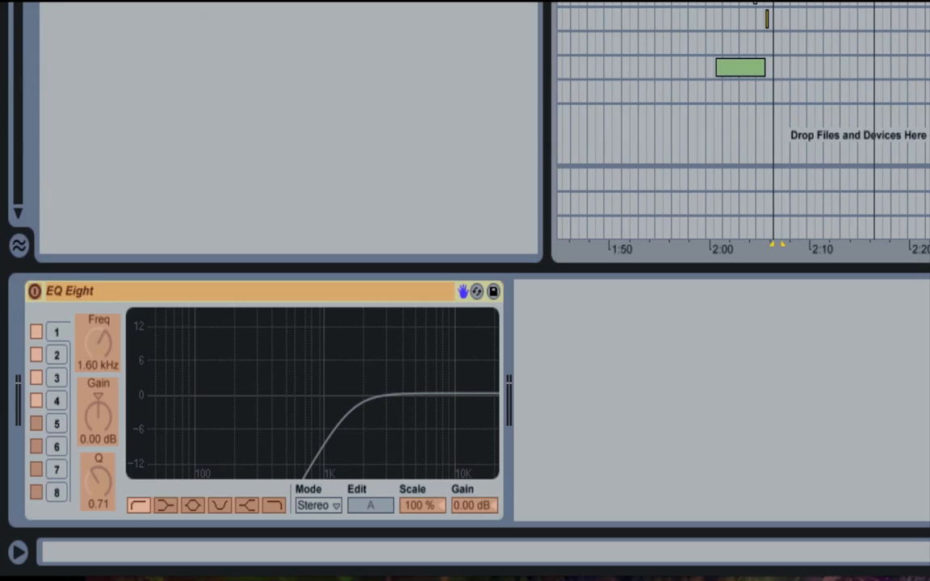
pyautogui.click(35, 295)
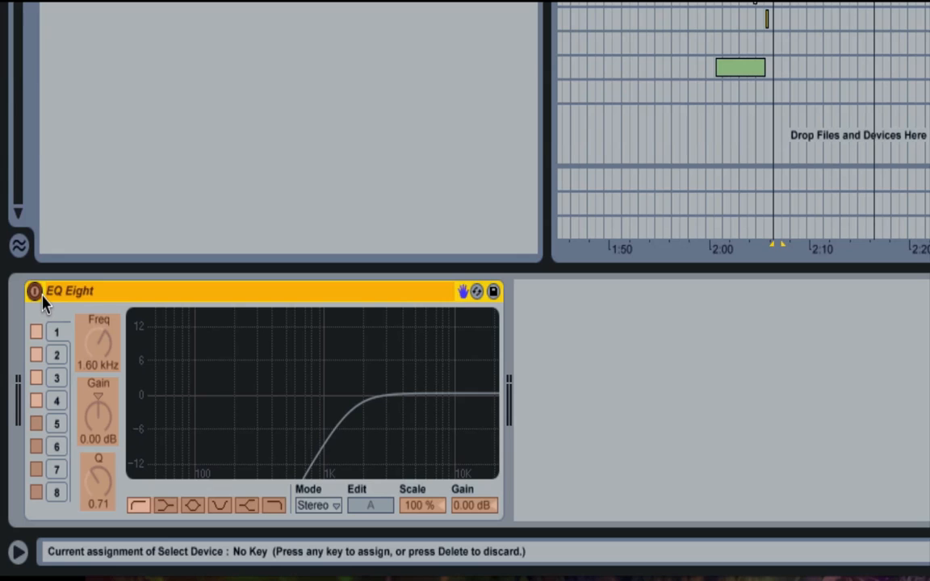
pyautogui.press('1')
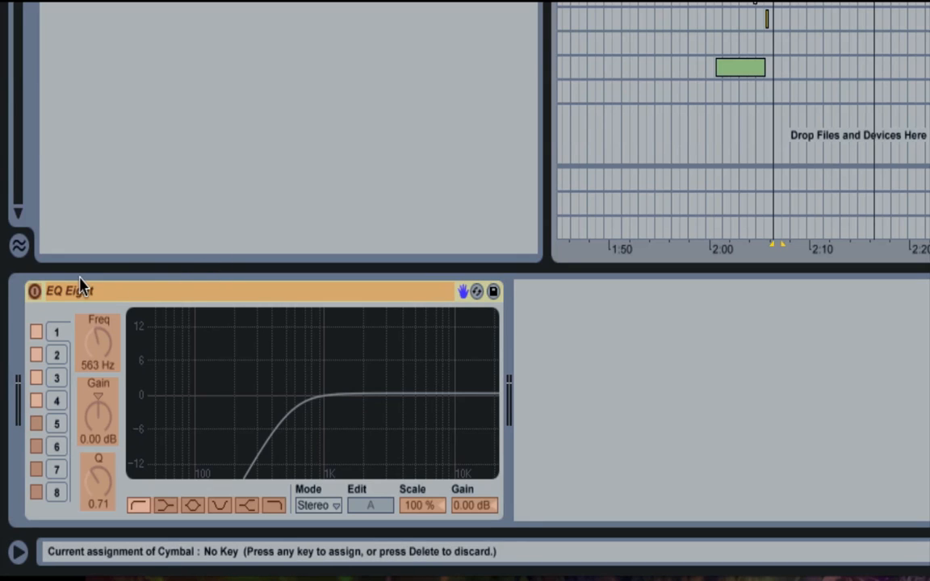
pyautogui.click(35, 292)
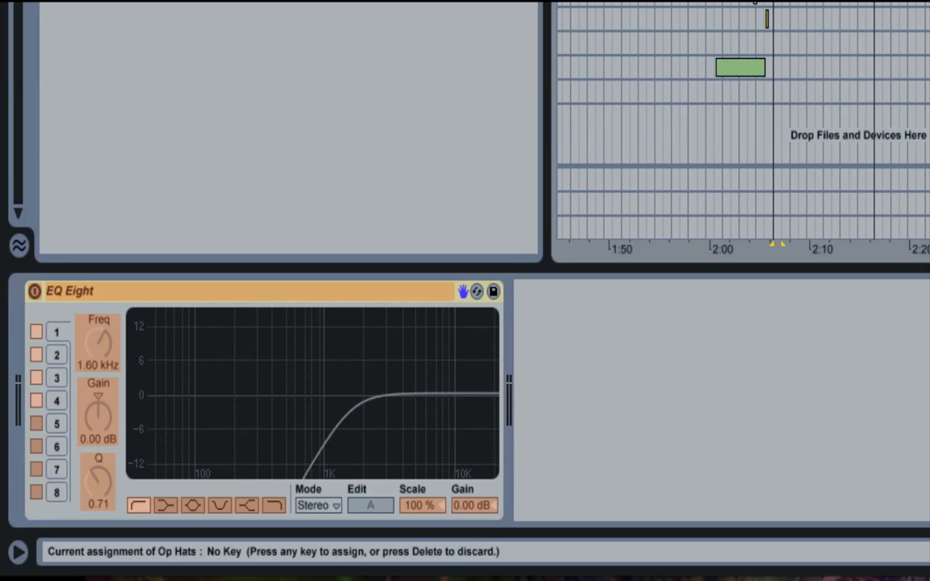
pyautogui.click(34, 291)
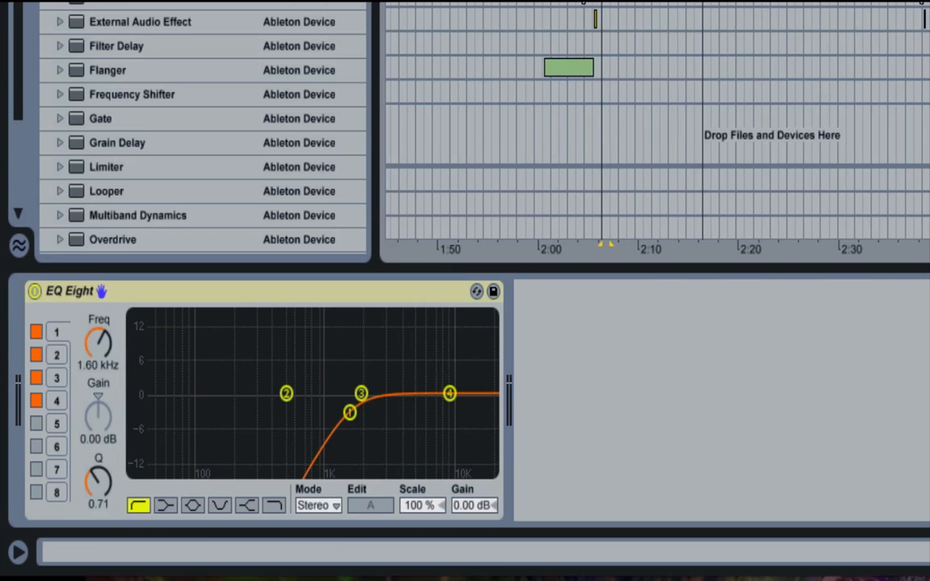
pyautogui.press('1')
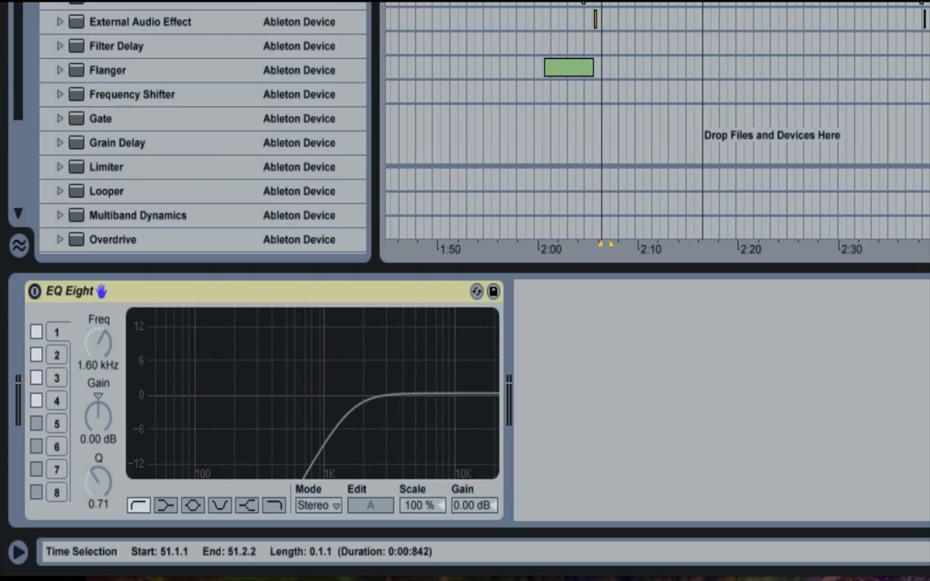
# - Extend the looped time selection to 51.1.1–55.1.1 and place the insert mark at 51.1.1
pyautogui.moveTo(611, 4); pyautogui.dragTo(703, 4)
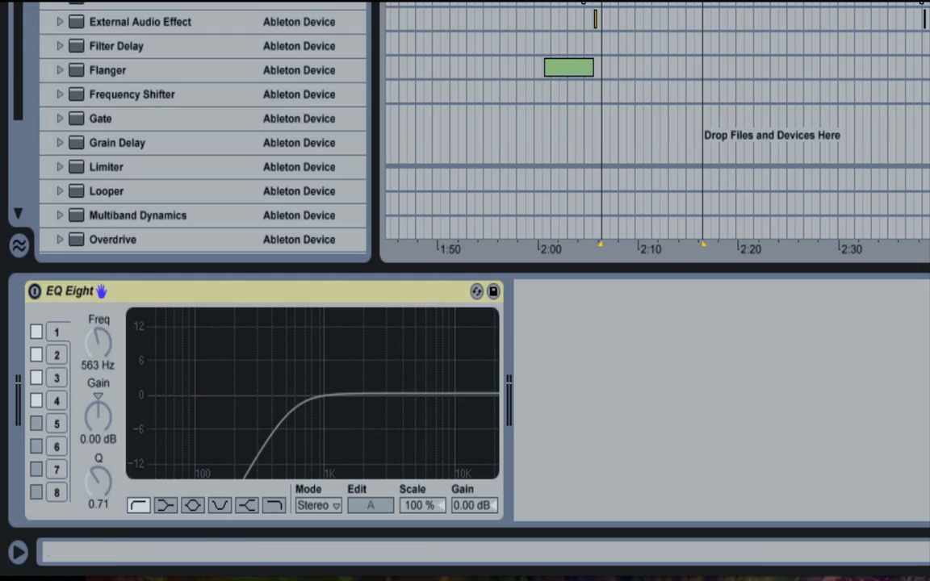
pyautogui.moveTo(97, 344); pyautogui.dragTo(98, 369)
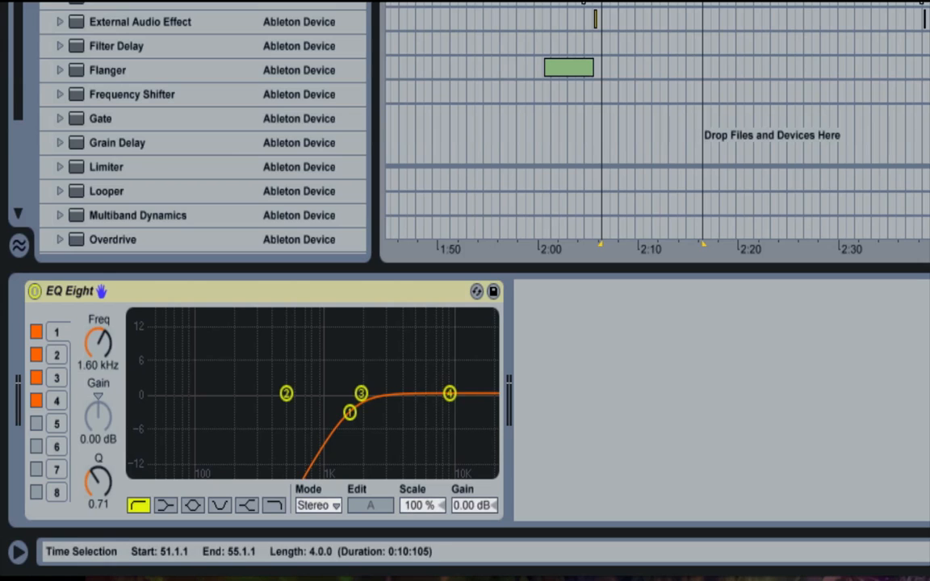
pyautogui.click(601, 243)
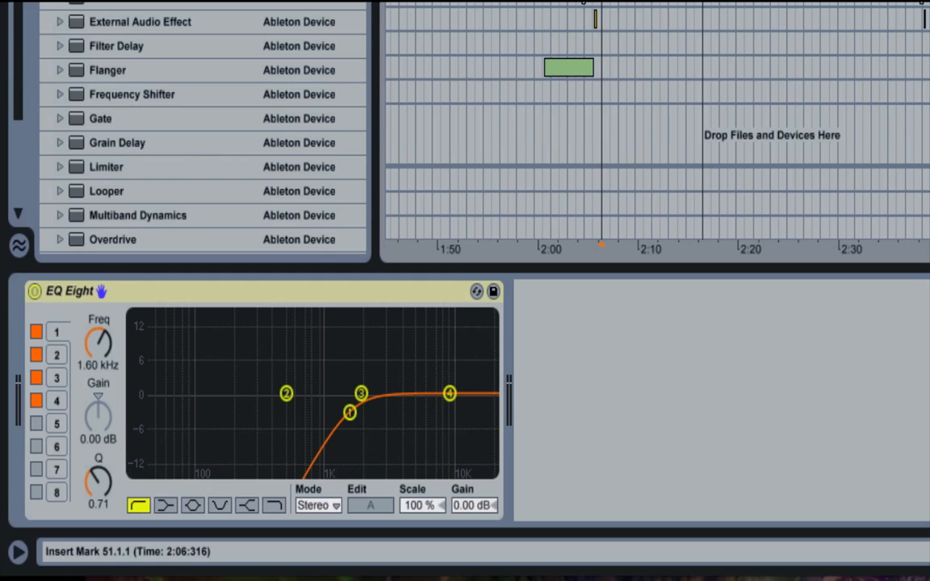
# - Play the arrangement repeatedly from 51.1.1 to compare the sound with EQ Eight off and on
pyautogui.press('space')
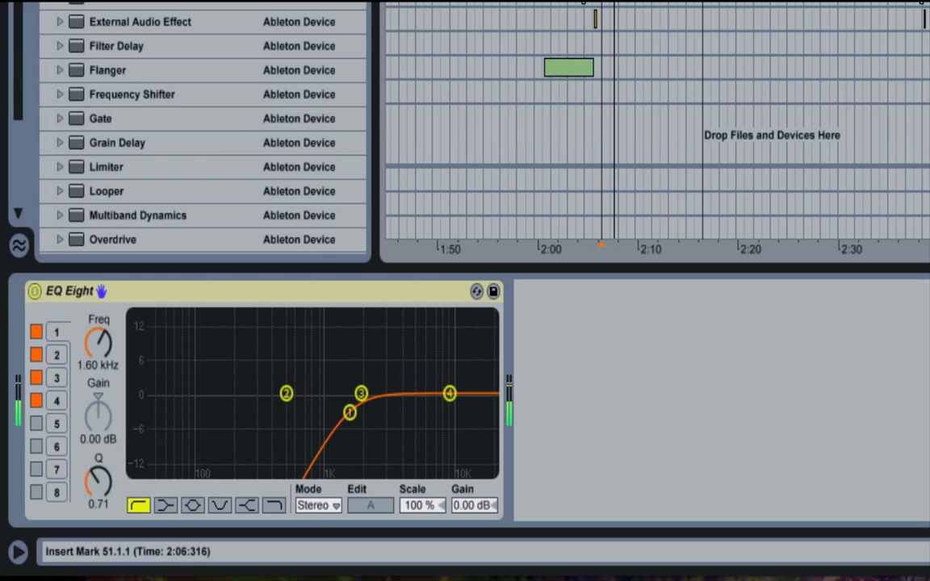
pyautogui.click(35, 292)
pyautogui.press('space')
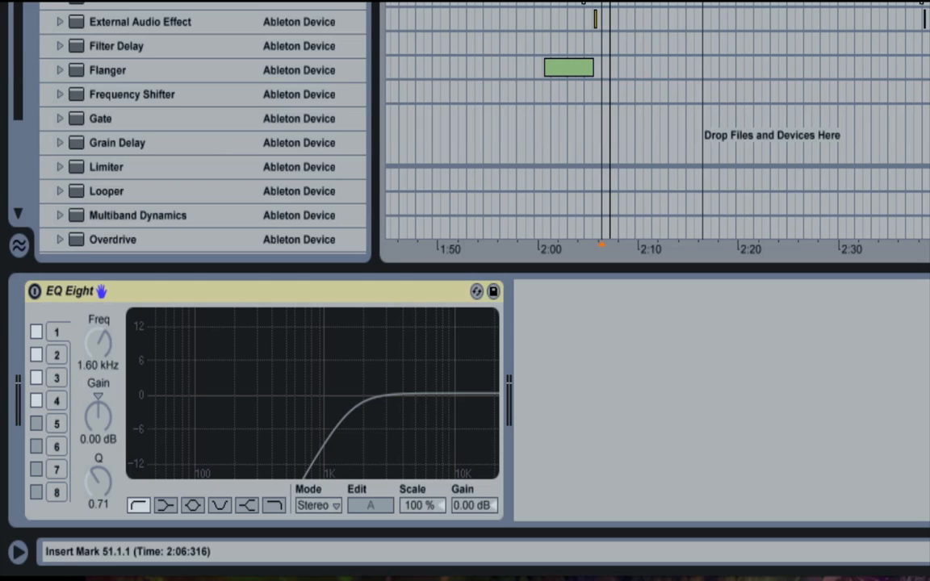
pyautogui.press('space')
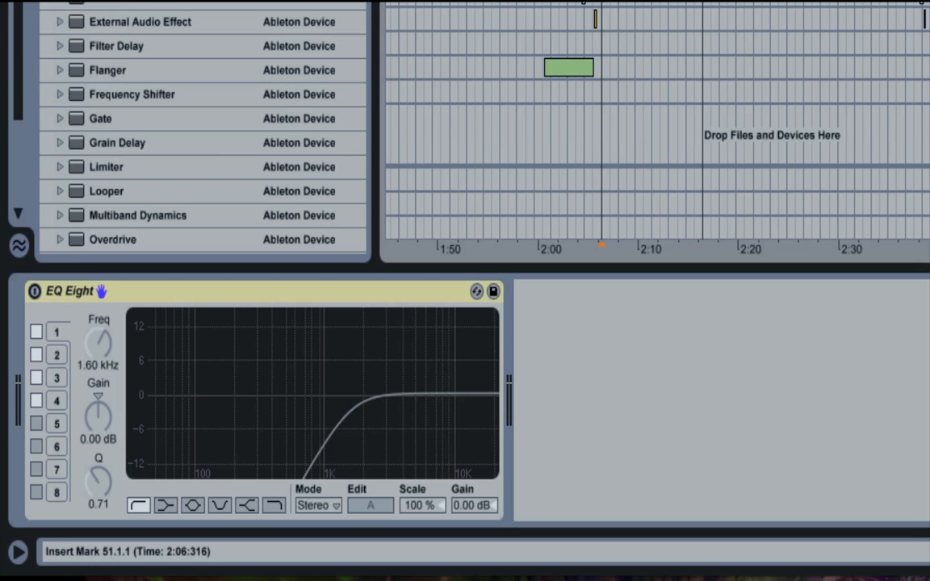
pyautogui.press('space')
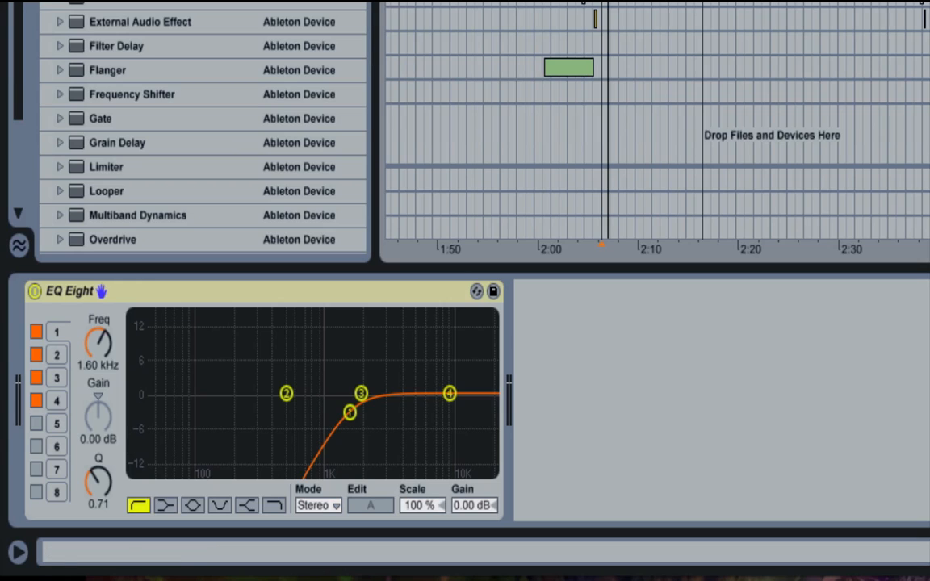
pyautogui.press('space')
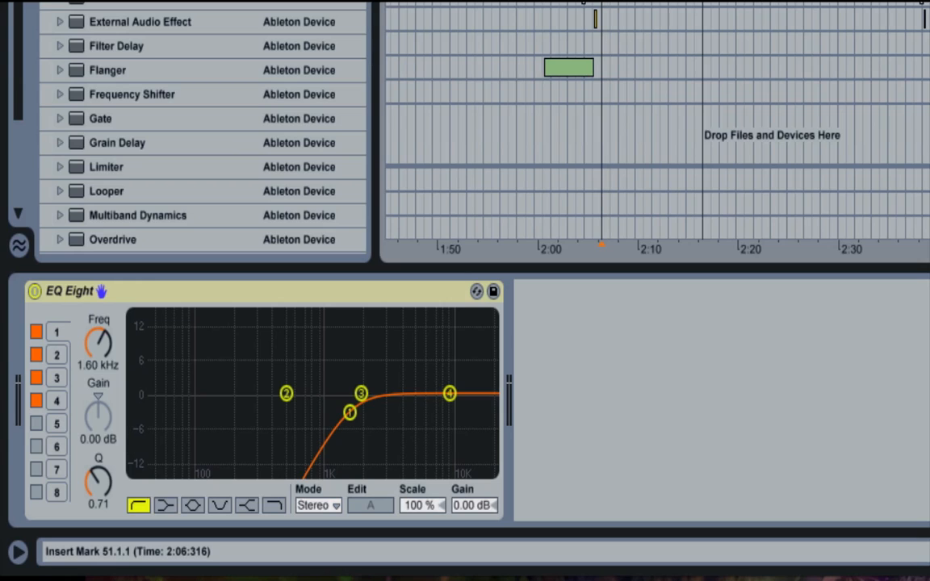
pyautogui.press('space')
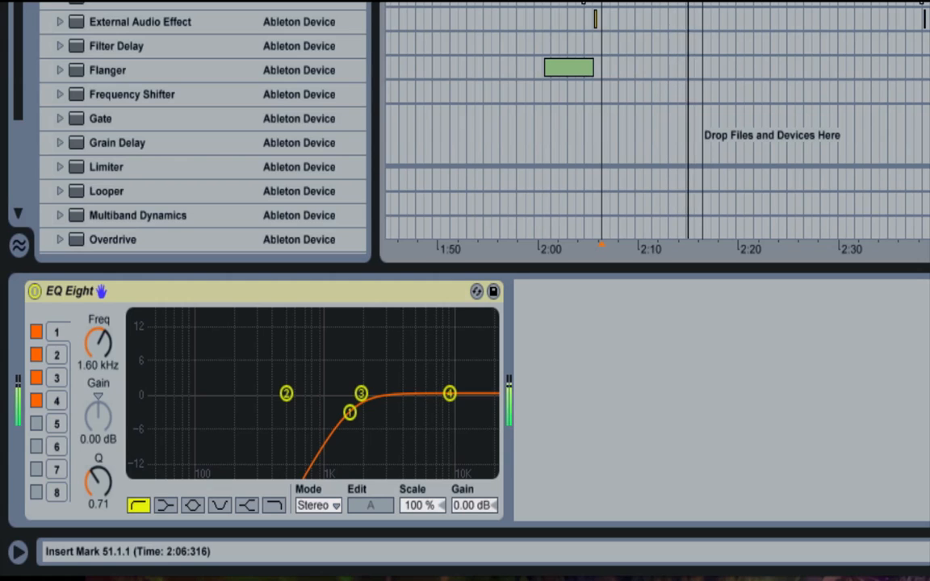
pyautogui.press('space')
# - Audition the looped section from 51.1.1 in short bursts, switching the 1.60 kHz low-cut EQ Eight off and on between plays
pyautogui.press('space')
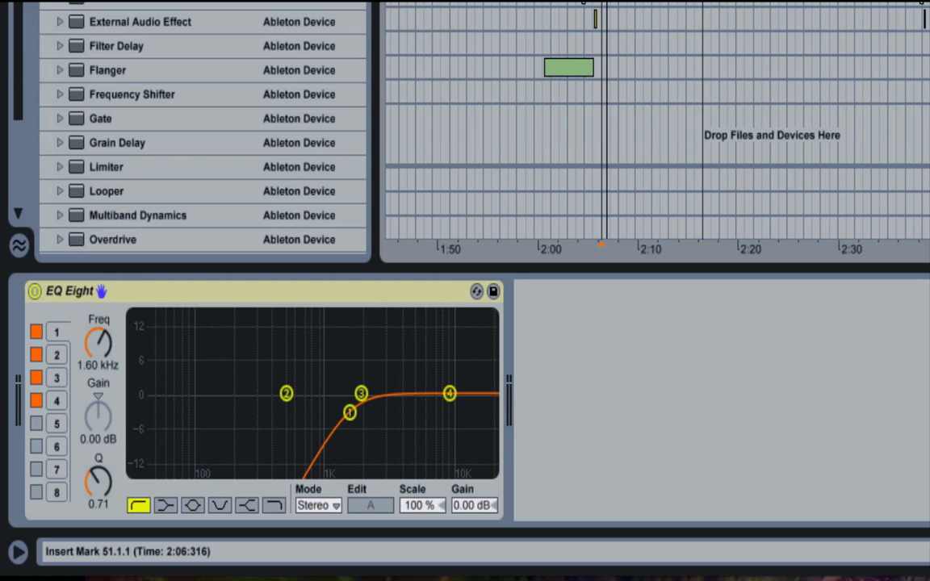
pyautogui.press('space')
pyautogui.moveTo(638, 1); pyautogui.dragTo(578, 2)
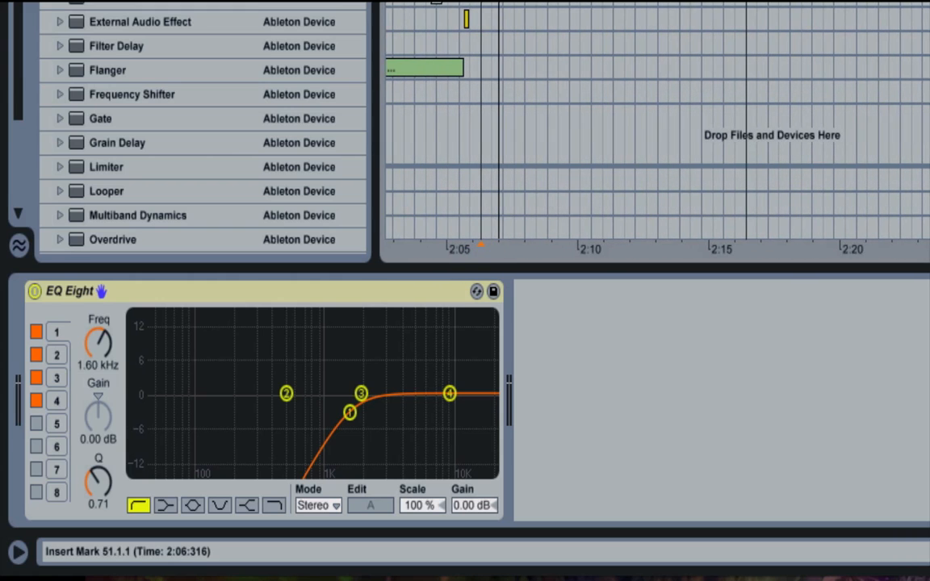
pyautogui.press('space')
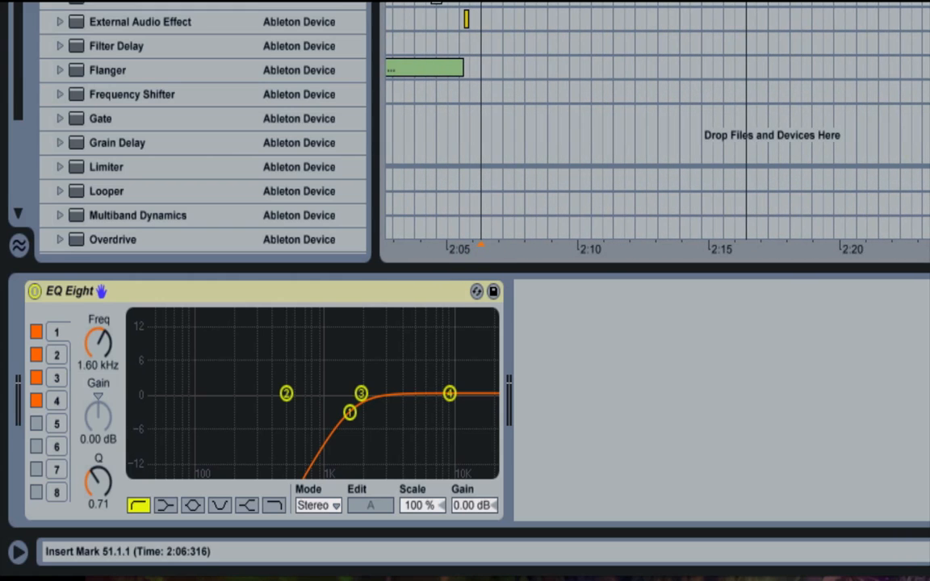
pyautogui.click(35, 291)
pyautogui.press('space')
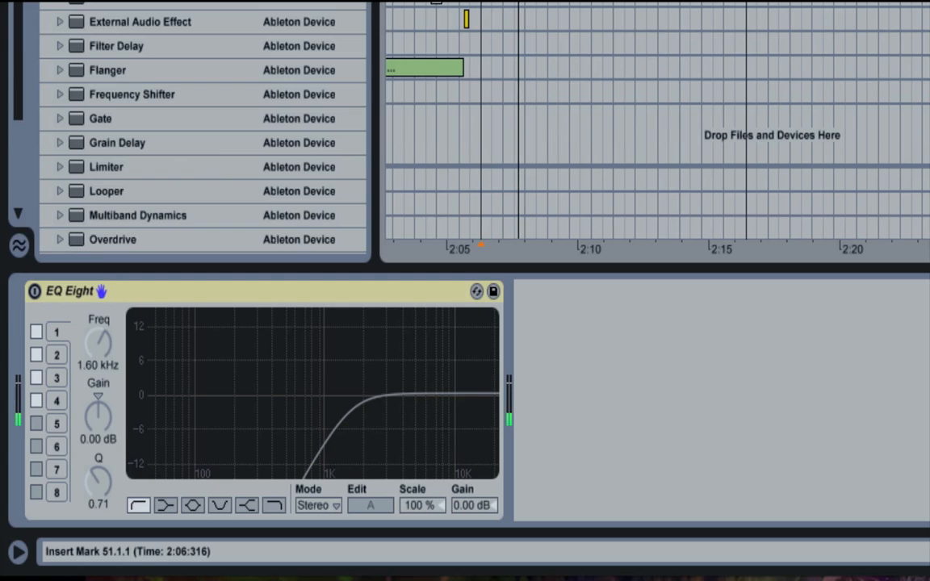
pyautogui.press('space')
pyautogui.click(34, 291)
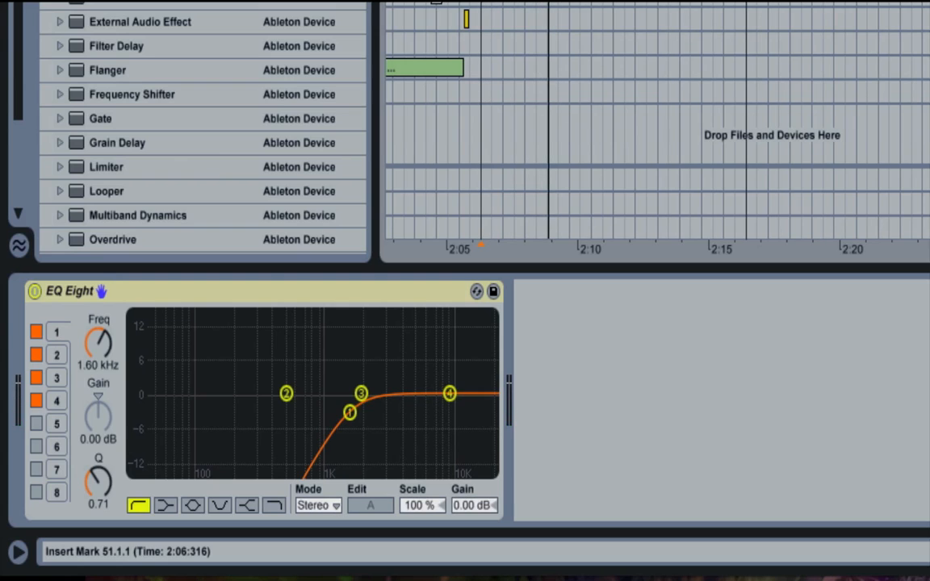
pyautogui.press('space')
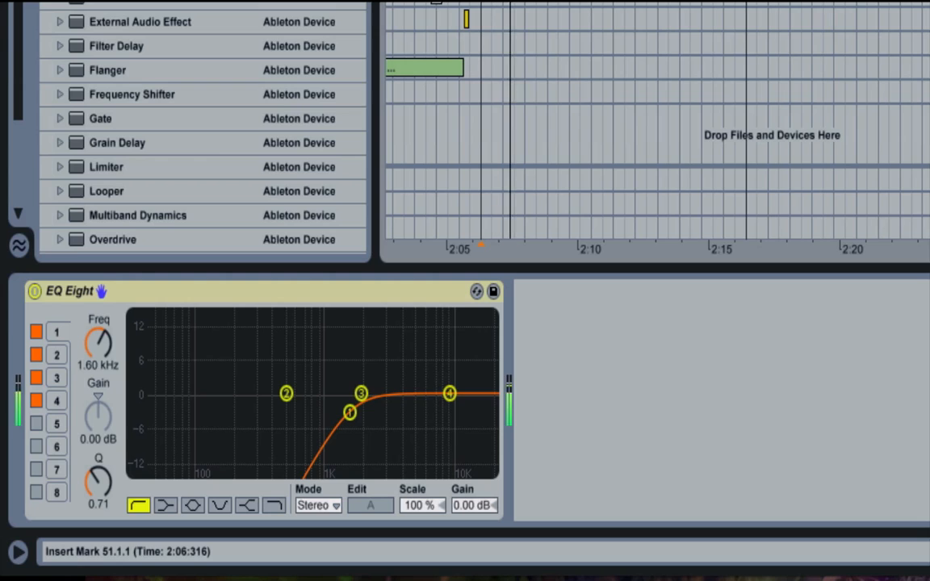
pyautogui.press('space')
pyautogui.click(34, 291)
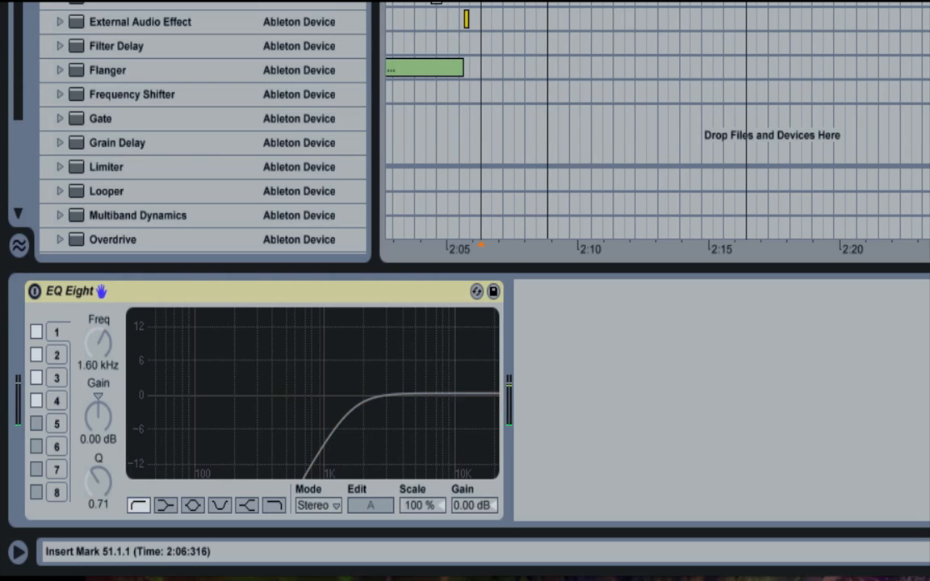
pyautogui.press('space')
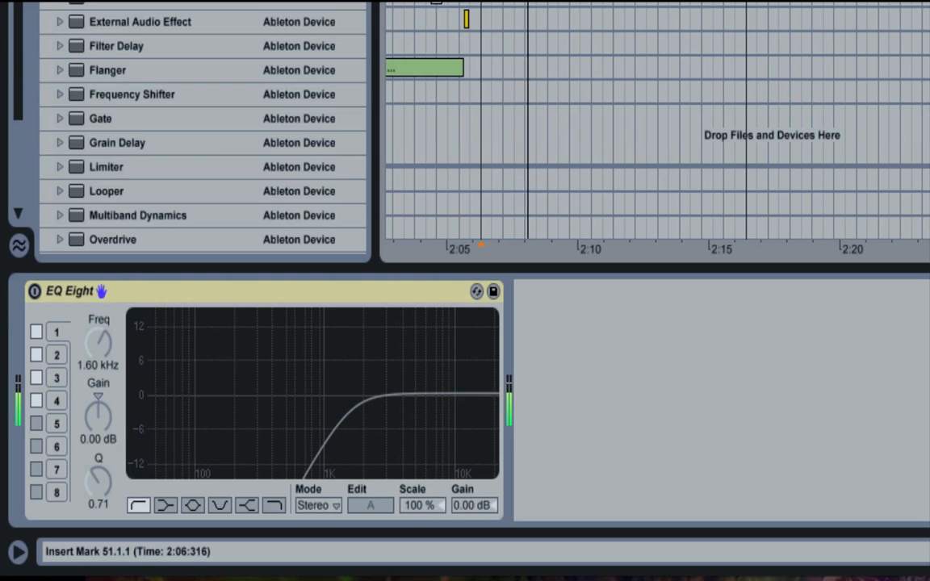
pyautogui.click(35, 291)
pyautogui.press('space')
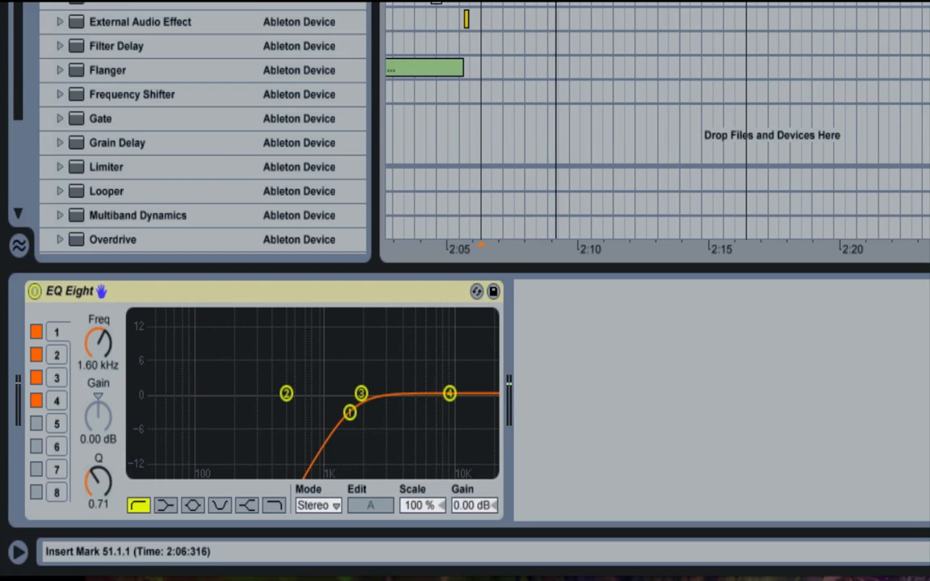
pyautogui.press('space')
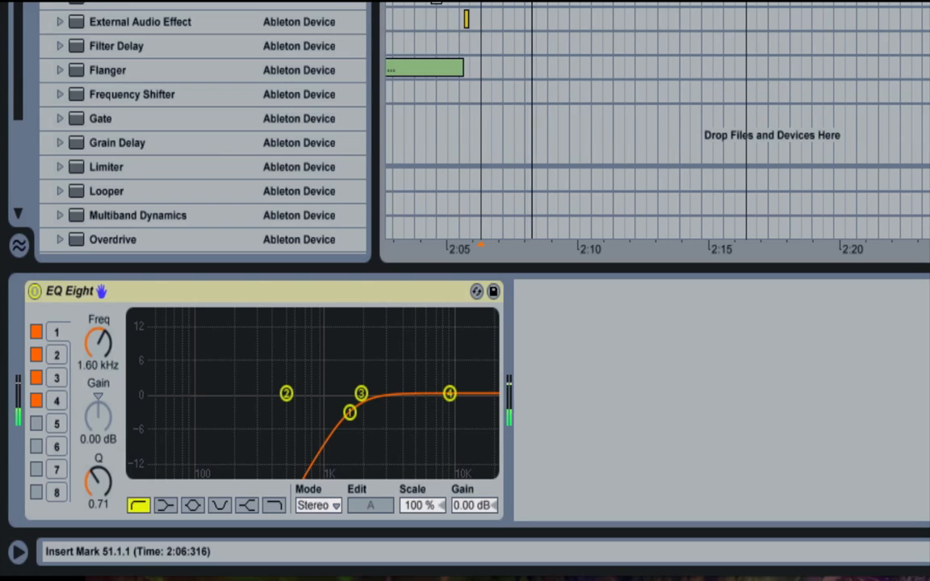
# - Show the devices of the lowest track in the arrangement and switch on its EQ Eight
pyautogui.press('-')
pyautogui.press('-')
pyautogui.press('-')
pyautogui.press('-')
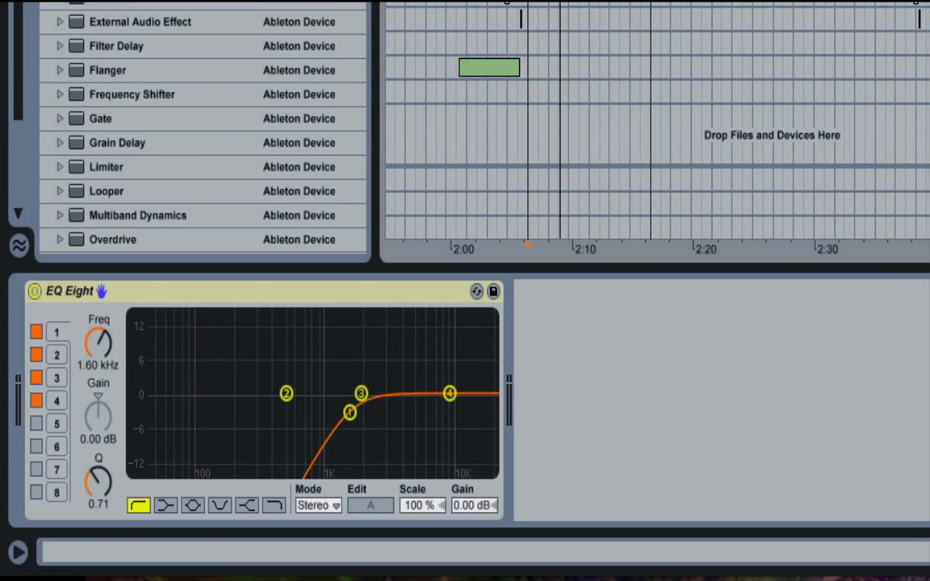
pyautogui.press('-')
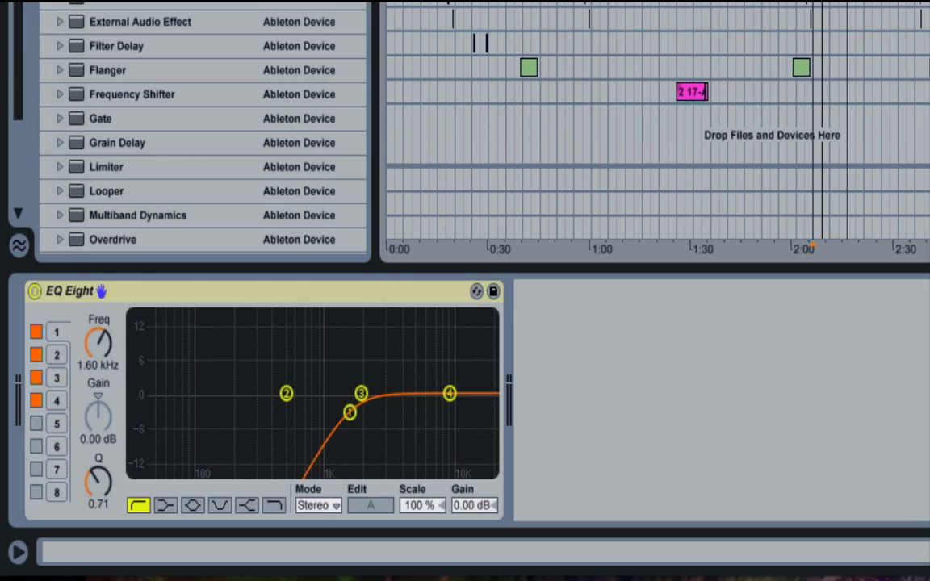
pyautogui.click(924, 227)
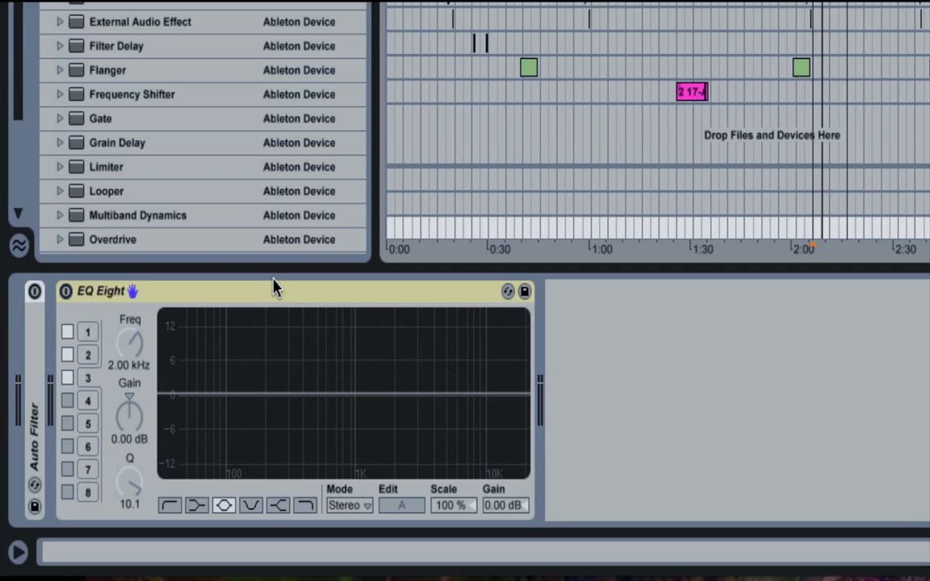
pyautogui.click(66, 291)
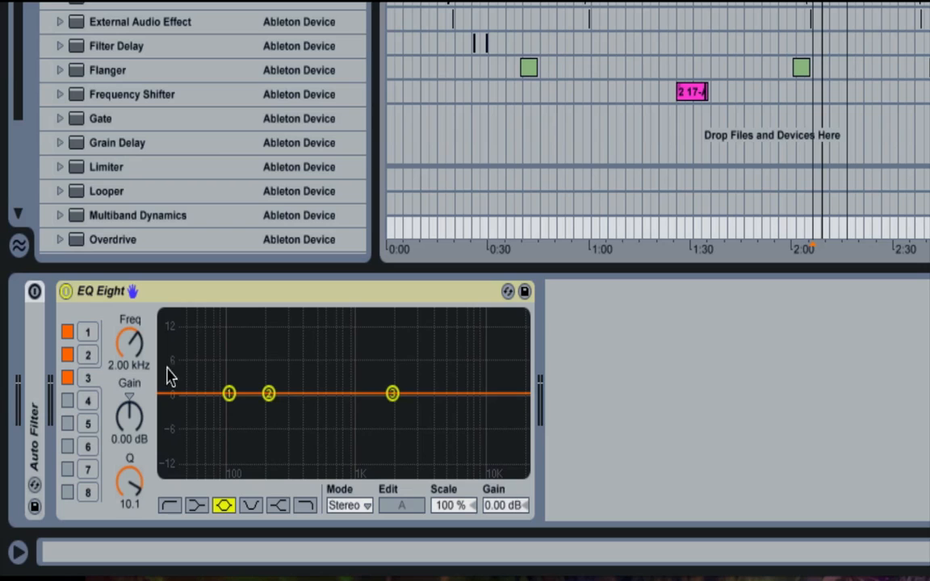
# - Try low-cut, high-cut and shelf shapes on EQ Eight band 3, setting its Q to 0.39 and ending on the low shelf
pyautogui.click(171, 505)
pyautogui.moveTo(149, 442); pyautogui.dragTo(159, 502)
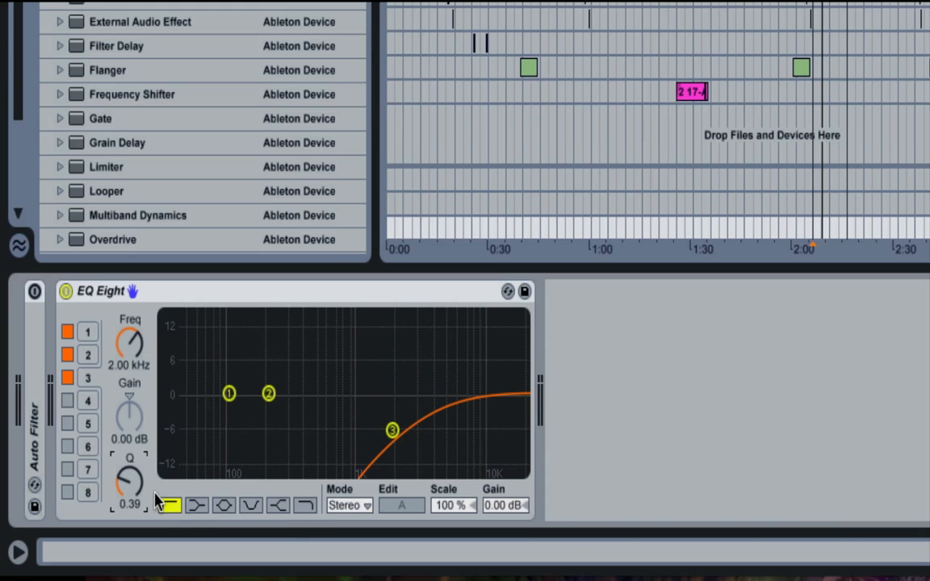
pyautogui.click(312, 503)
pyautogui.click(282, 508)
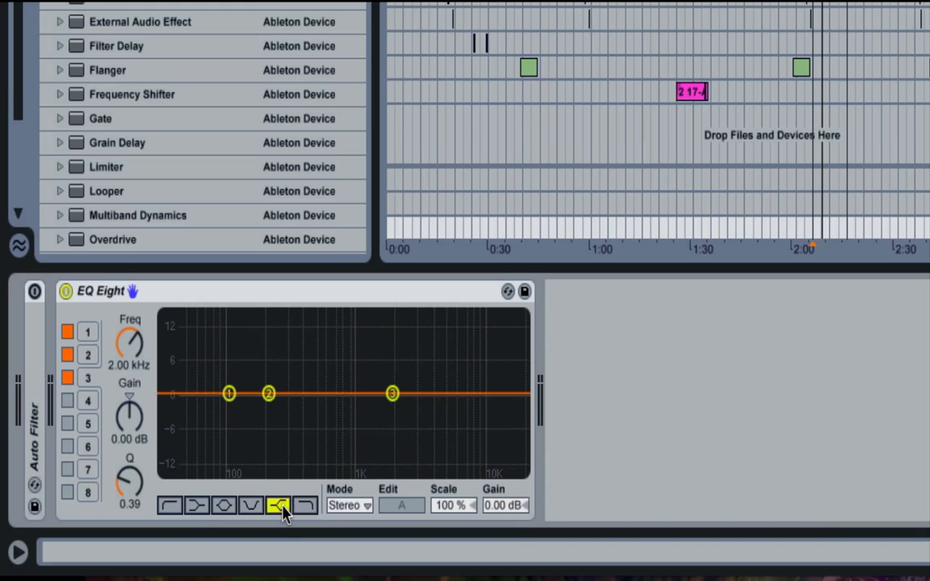
pyautogui.click(198, 506)
# - Move EQ Eight band 2 to 812 Hz and set it to a low shelf
pyautogui.click(268, 395)
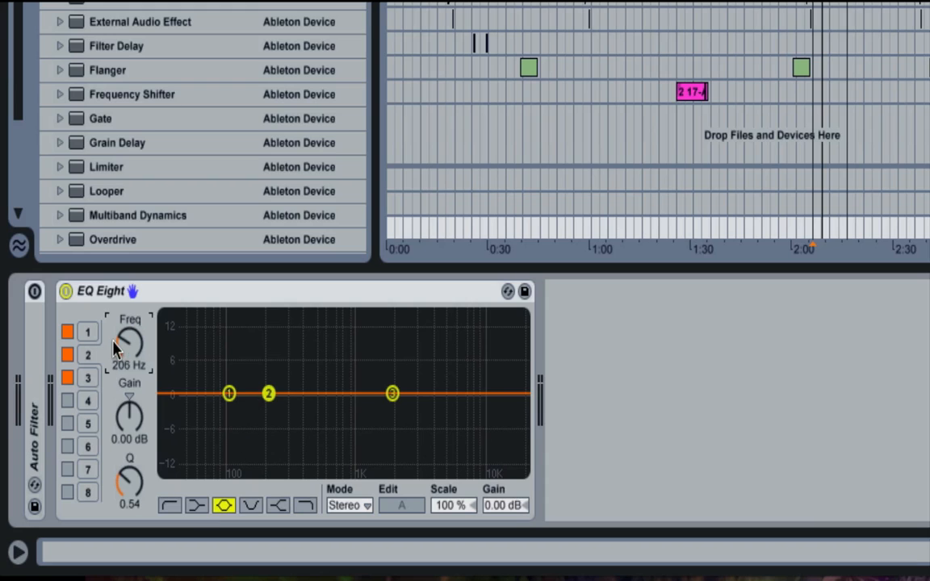
pyautogui.moveTo(136, 372); pyautogui.dragTo(135, 323)
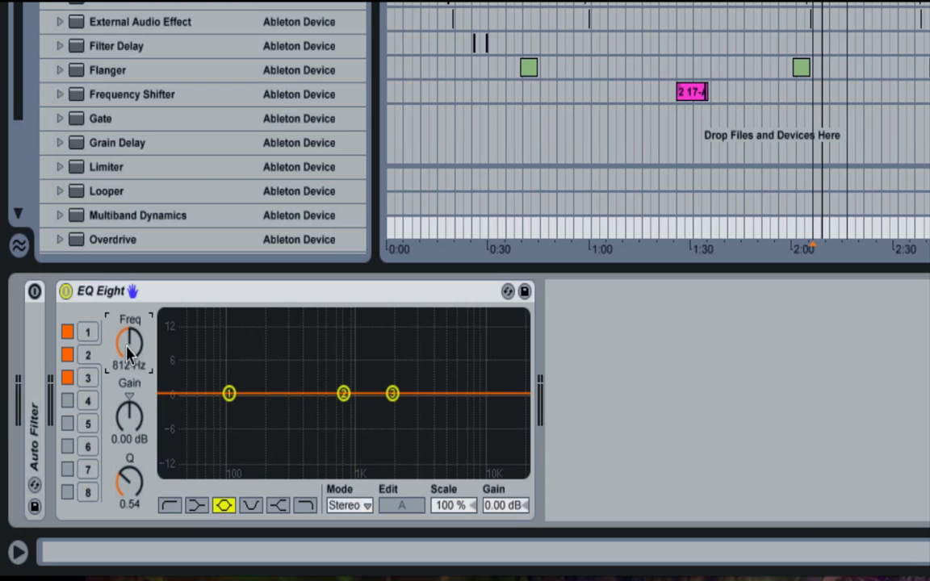
pyautogui.click(196, 503)
# - Move band 1 to about 507 Hz, change it to a low shelf and reset its gain to 0 dB
pyautogui.click(228, 394)
pyautogui.moveTo(119, 345)
pyautogui.mouseDown()
pyautogui.moveTo(119, 318)
pyautogui.moveTo(119, 326)
pyautogui.mouseUp()
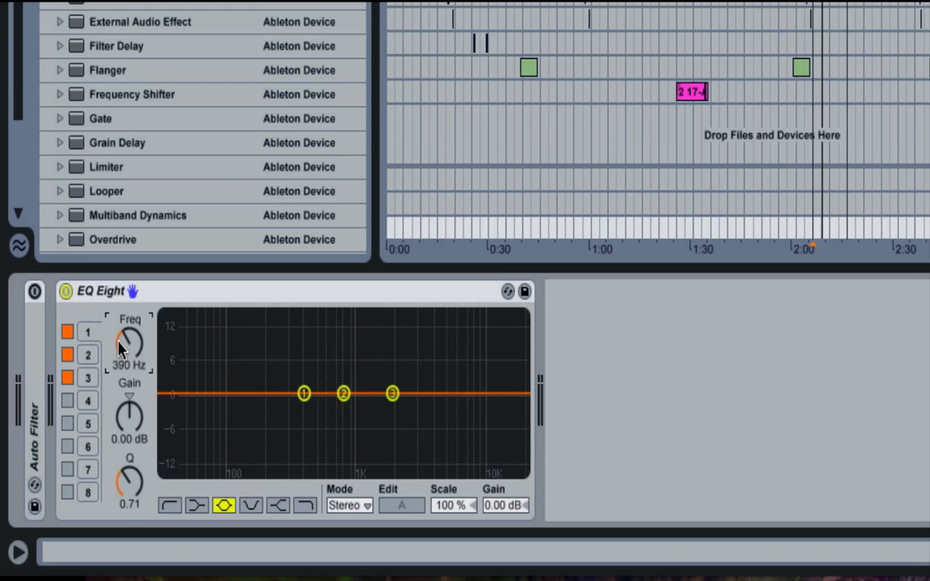
pyautogui.moveTo(127, 363)
pyautogui.mouseDown()
pyautogui.moveTo(127, 327)
pyautogui.moveTo(127, 354)
pyautogui.mouseUp()
pyautogui.moveTo(129, 416); pyautogui.dragTo(129, 419)
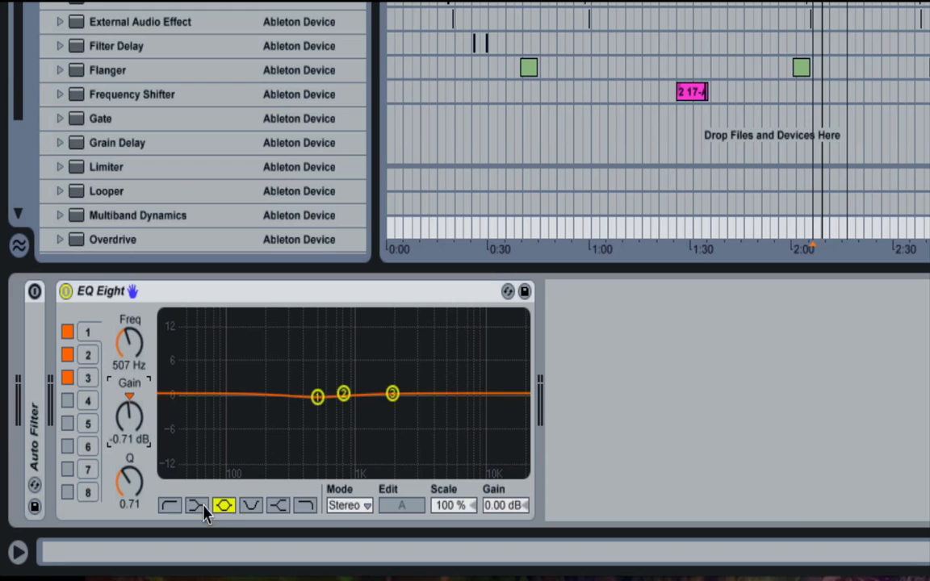
pyautogui.click(198, 507)
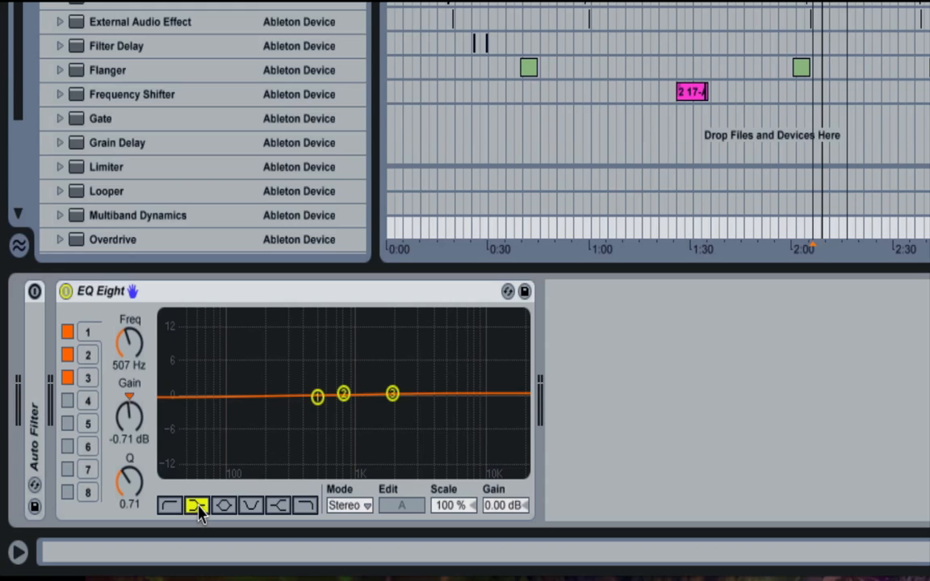
pyautogui.click(130, 396)
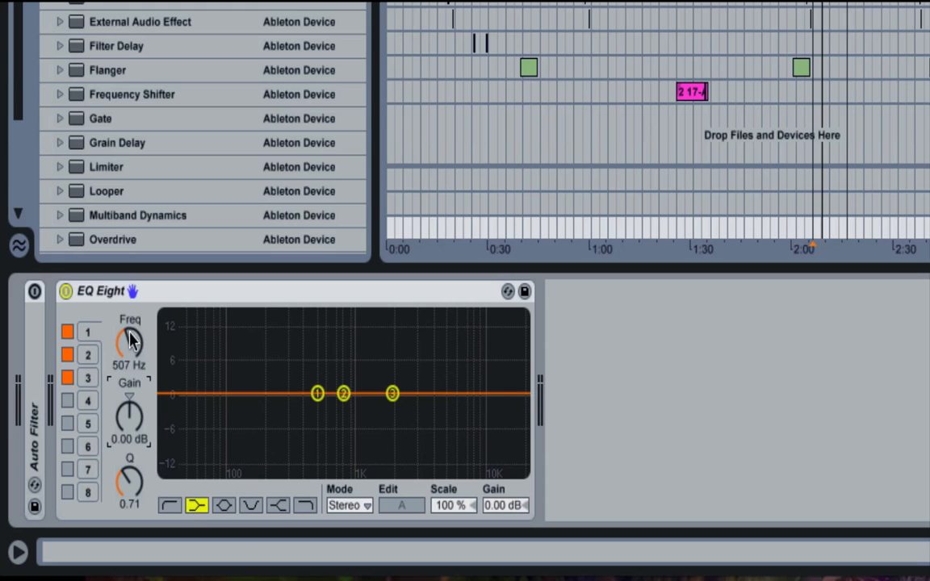
# - Set band 1's frequency to exactly 500 Hz and disable bands 2 and 3
pyautogui.moveTo(129, 343); pyautogui.dragTo(129, 337)
pyautogui.write('500')
pyautogui.press('Return')
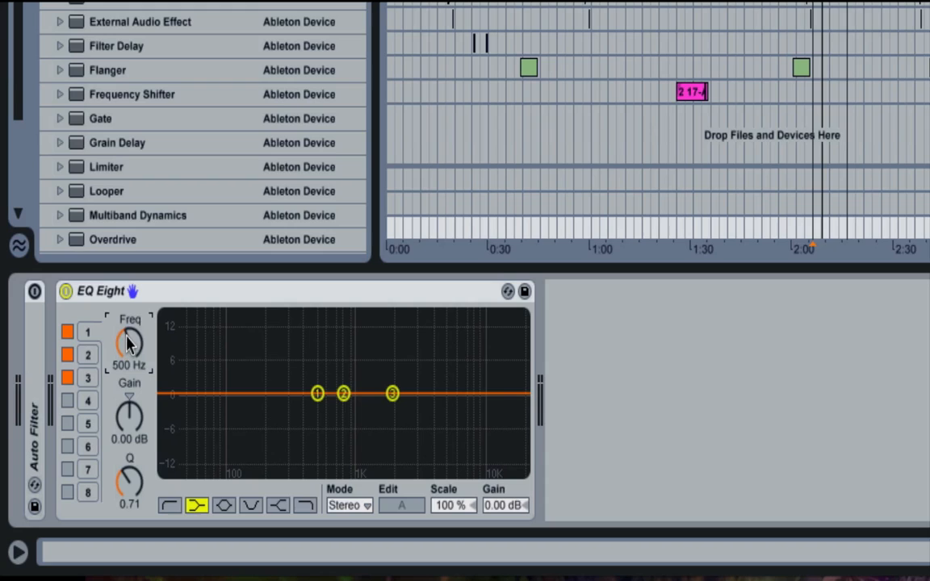
pyautogui.click(67, 355)
pyautogui.click(67, 378)
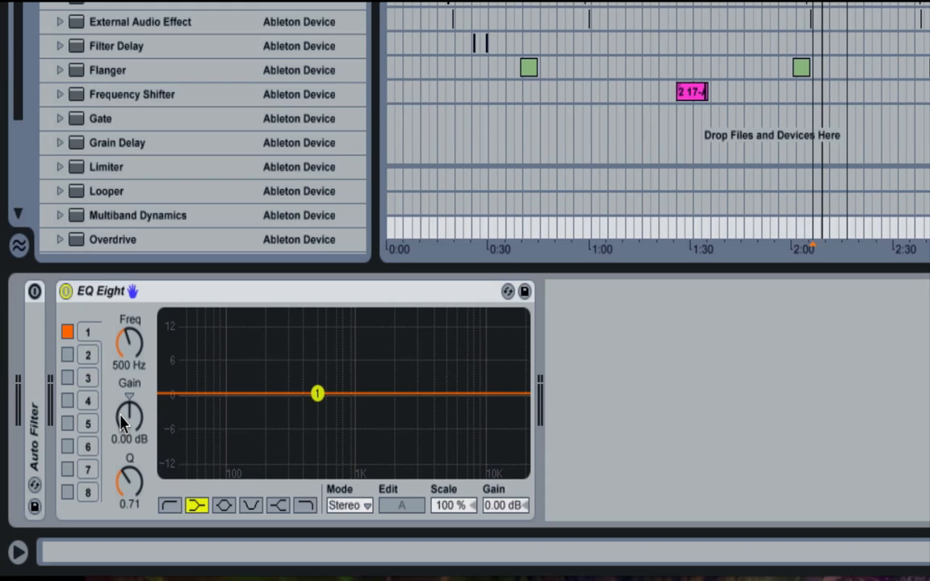
# - Boost band 1's low shelf to 5.95 dB and steepen its slope with a Q of 5.92
pyautogui.moveTo(121, 421); pyautogui.dragTo(121, 388)
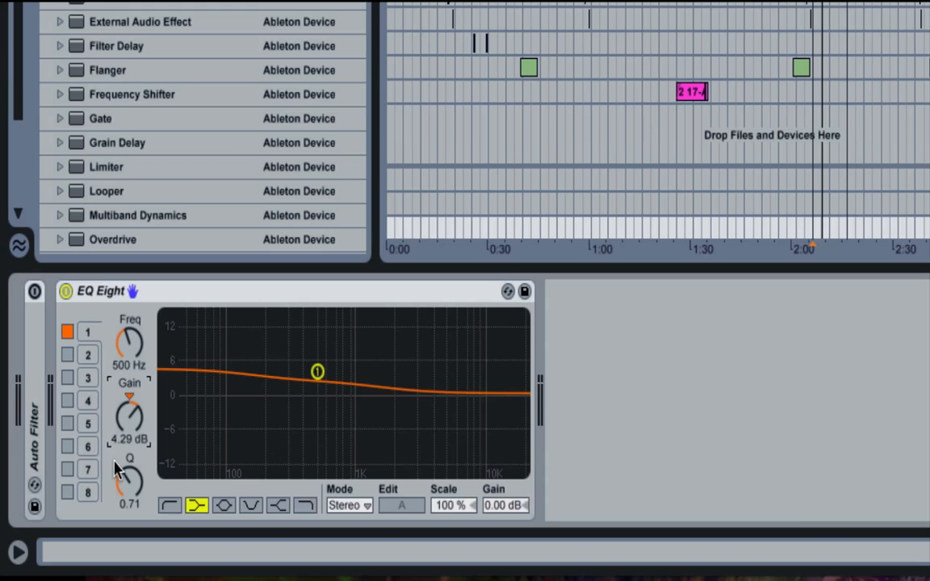
pyautogui.moveTo(130, 488)
pyautogui.mouseDown()
pyautogui.moveTo(130, 450)
pyautogui.moveTo(131, 495)
pyautogui.mouseUp()
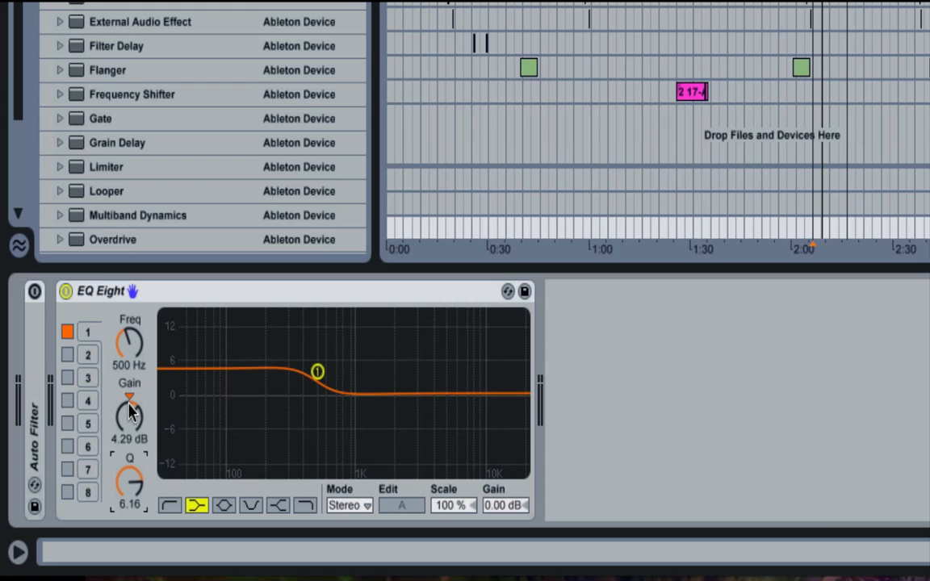
pyautogui.moveTo(130, 415)
pyautogui.mouseDown()
pyautogui.moveTo(129, 401)
pyautogui.moveTo(129, 414)
pyautogui.mouseUp()
pyautogui.moveTo(129, 482)
pyautogui.mouseDown()
pyautogui.moveTo(129, 457)
pyautogui.moveTo(129, 487)
pyautogui.moveTo(129, 471)
pyautogui.mouseUp()
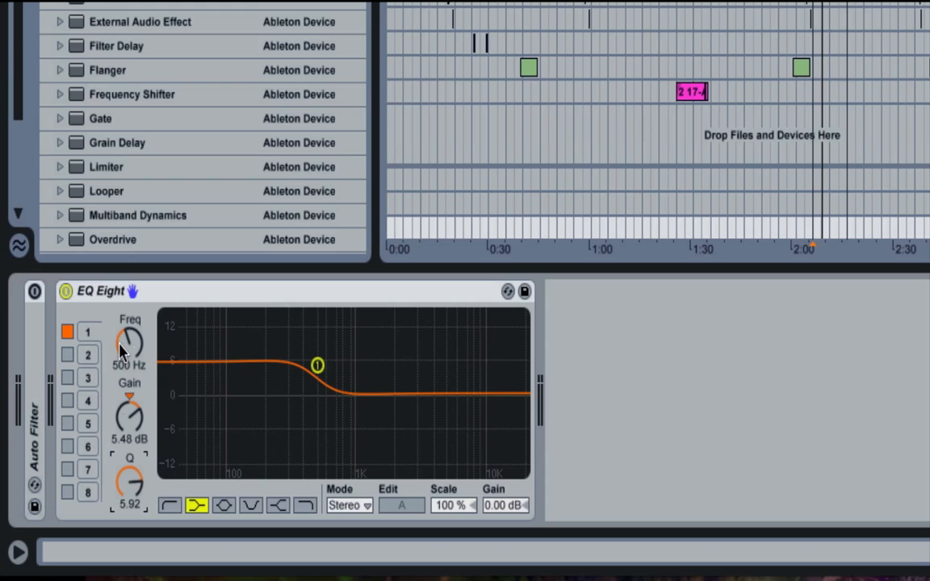
pyautogui.moveTo(125, 418); pyautogui.dragTo(125, 428)
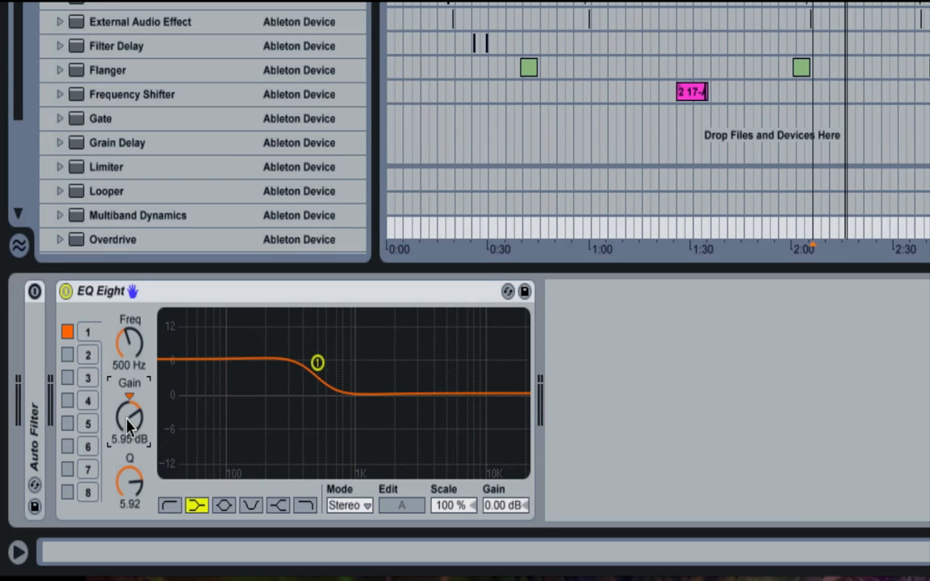
# - Set band 1's gain to -6 dB and play the loop, bypassing and re-enabling EQ Eight to compare
pyautogui.write('-6')
pyautogui.press('Return')
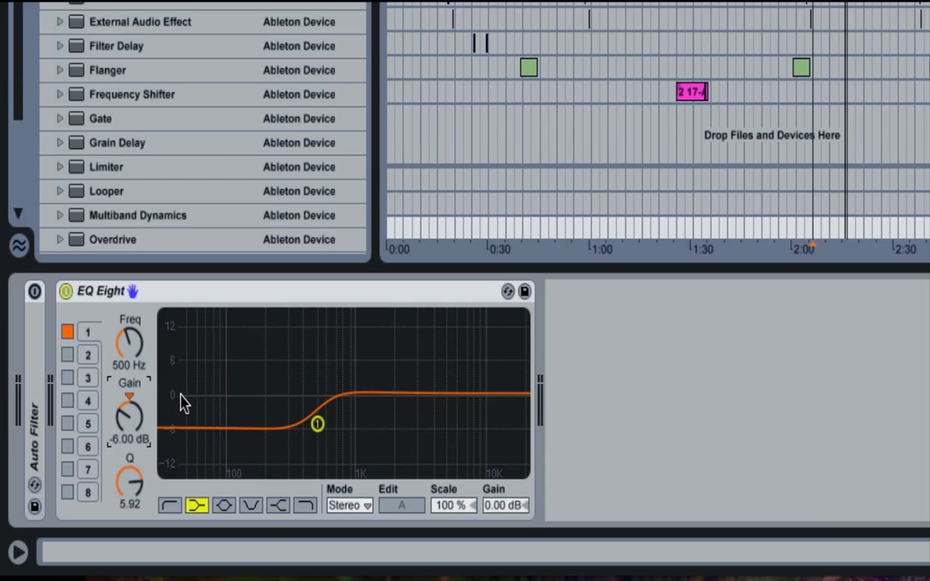
pyautogui.press('space')
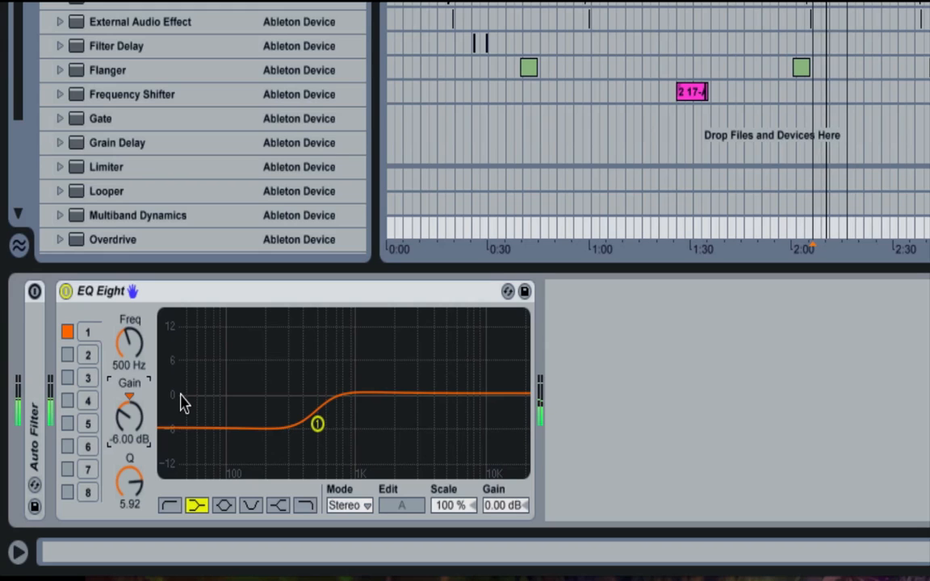
pyautogui.click(64, 292)
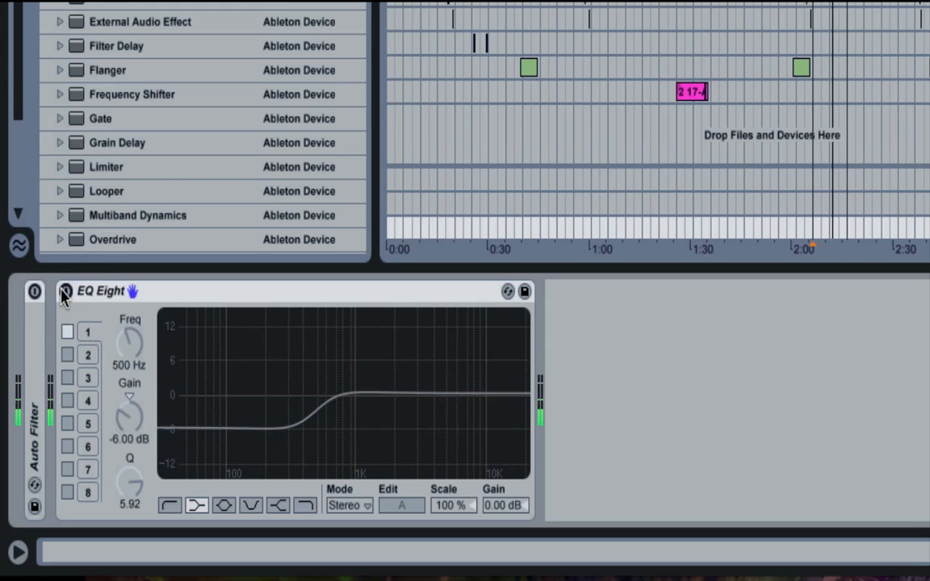
pyautogui.click(64, 292)
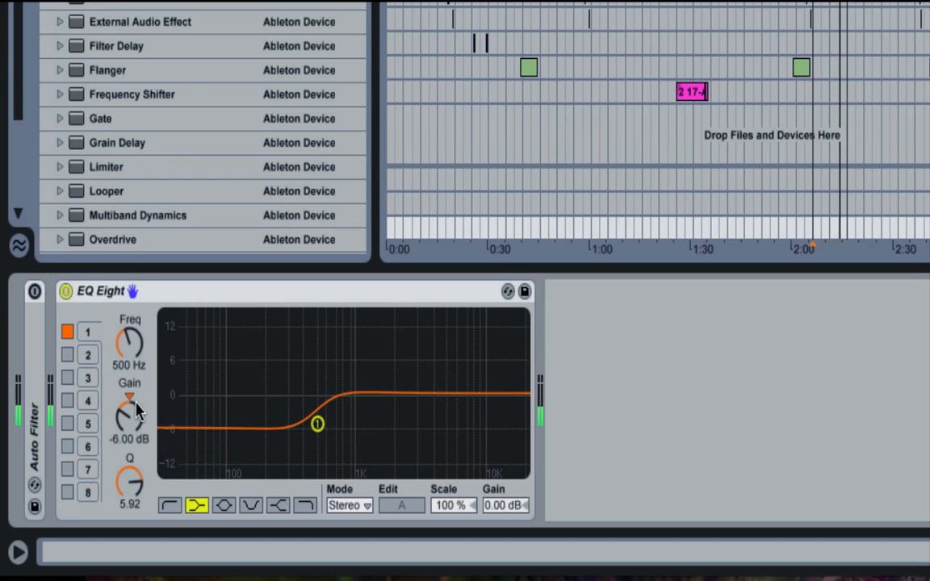
# - Raise band 1's gain to 4.29 dB during playback, reset it to 0 dB, and nudge the band's frequency to 514 Hz
pyautogui.moveTo(130, 418)
pyautogui.mouseDown()
pyautogui.moveTo(129, 403)
pyautogui.moveTo(130, 421)
pyautogui.mouseUp()
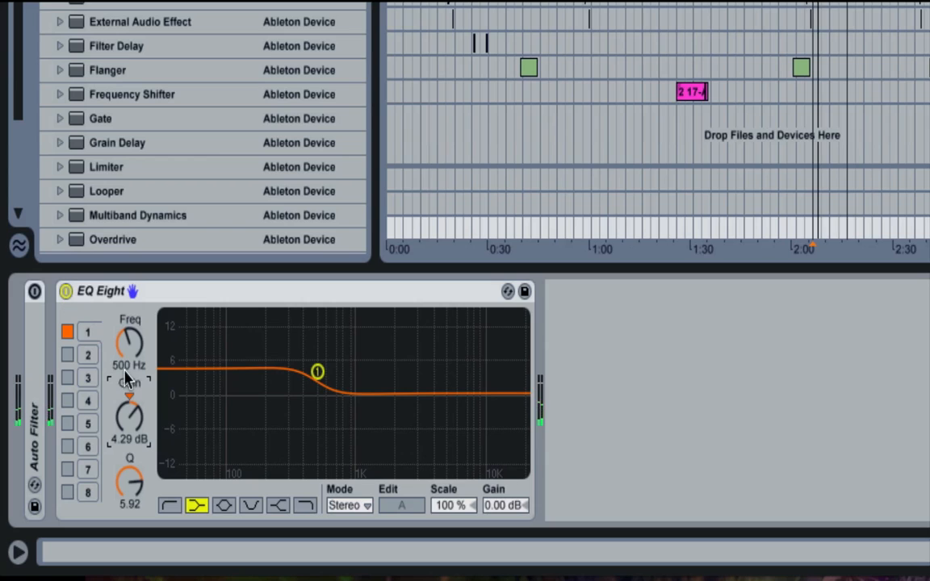
pyautogui.press('Delete')
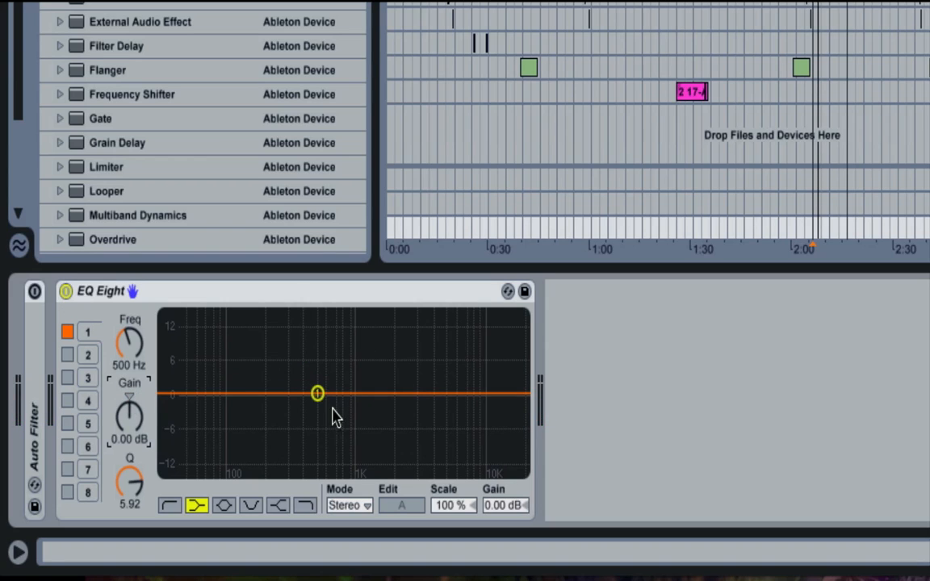
pyautogui.moveTo(317, 393)
pyautogui.mouseDown()
pyautogui.moveTo(326, 397)
pyautogui.moveTo(318, 393)
pyautogui.mouseUp()
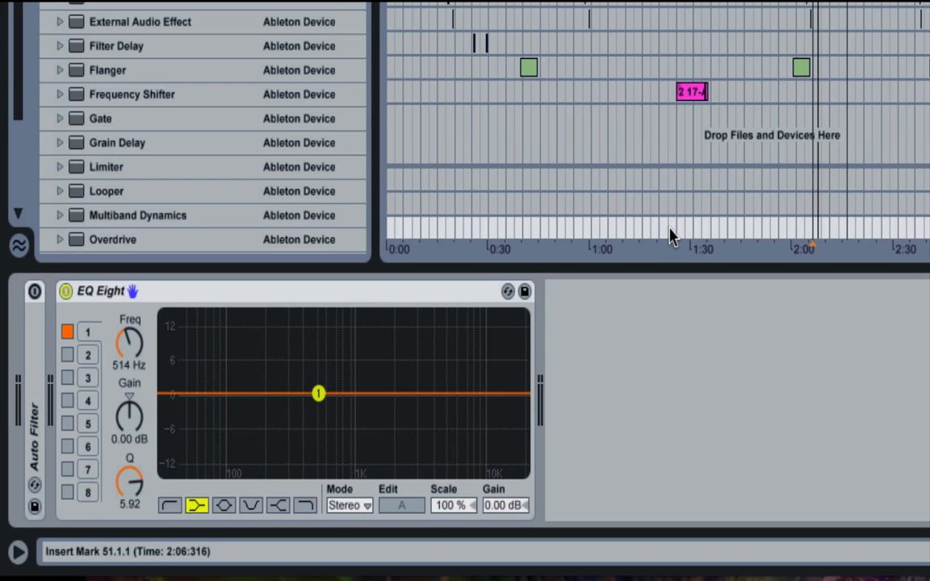
# - Set band 1's low shelf to 555 Hz with a gain of -6 dB
pyautogui.moveTo(318, 393); pyautogui.dragTo(322, 420)
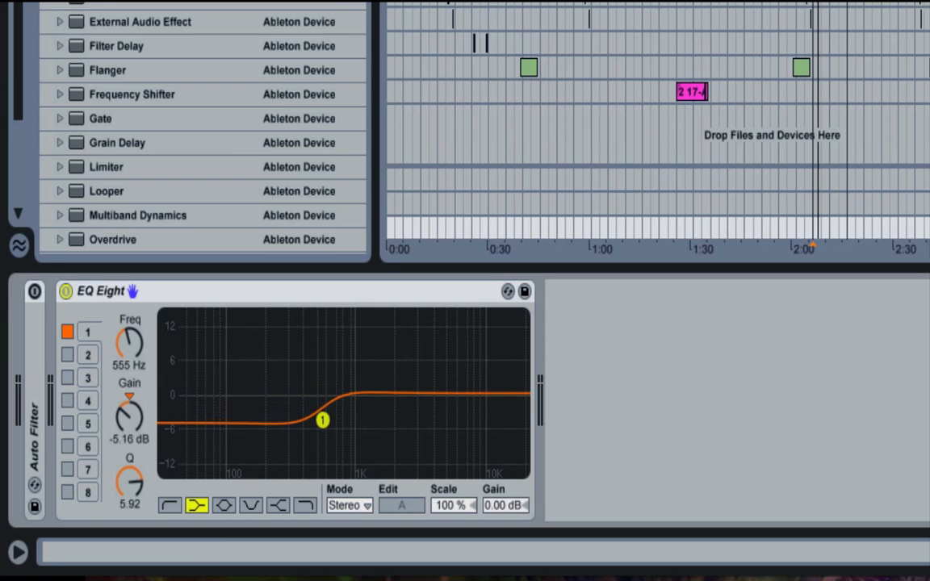
pyautogui.click(794, 206)
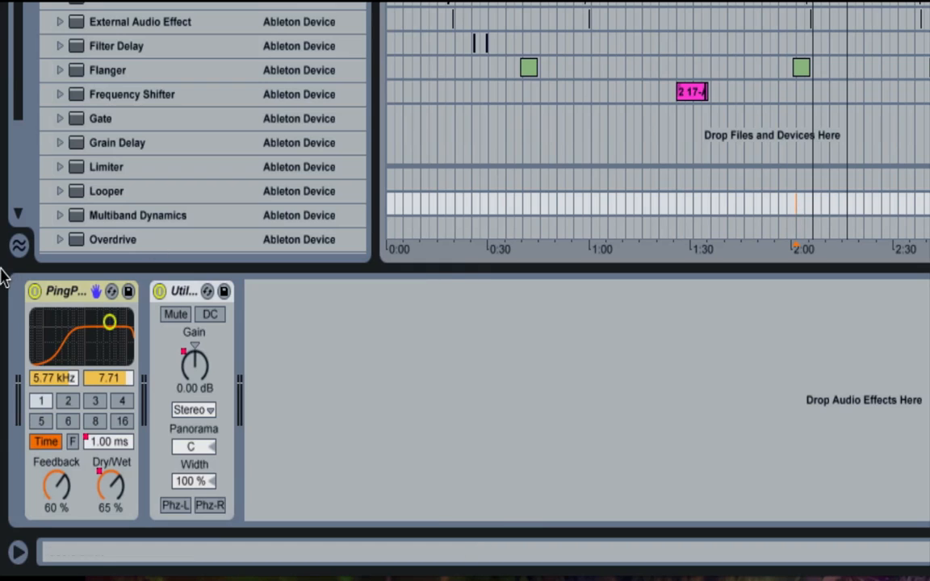
pyautogui.click(798, 228)
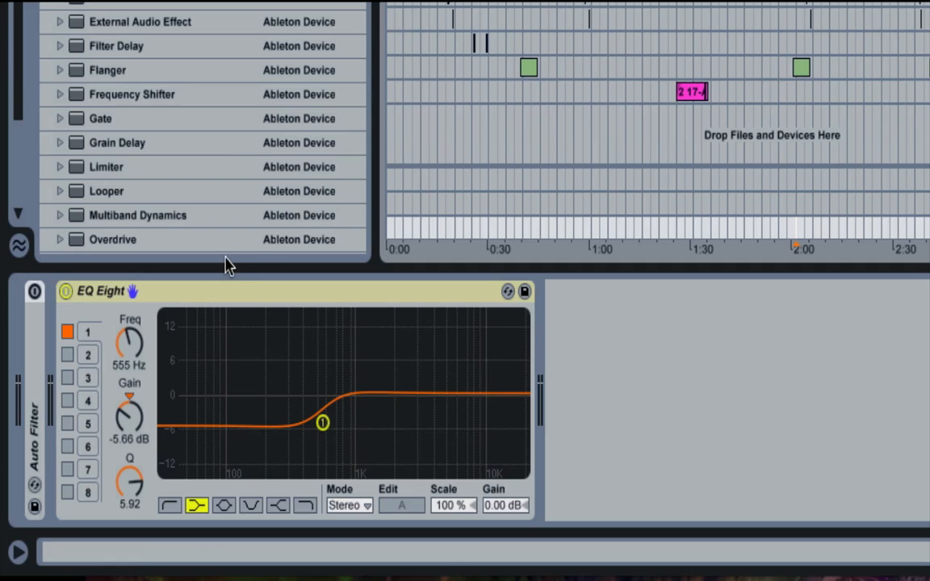
pyautogui.click(121, 428)
pyautogui.moveTo(121, 428); pyautogui.dragTo(75, 442)
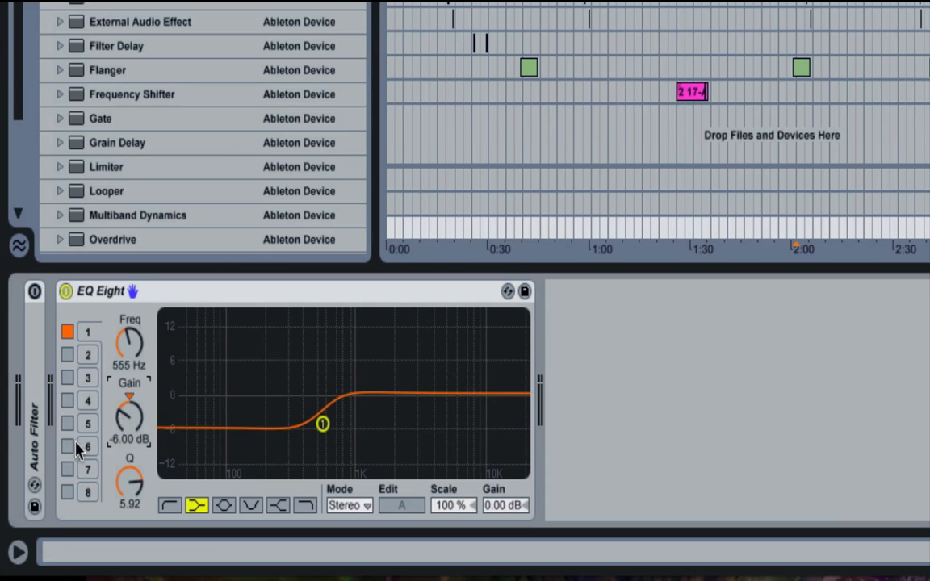
# - Bypass EQ Eight, play from an earlier point in the arrangement, and re-enable the device to compare the sound
pyautogui.click(65, 291)
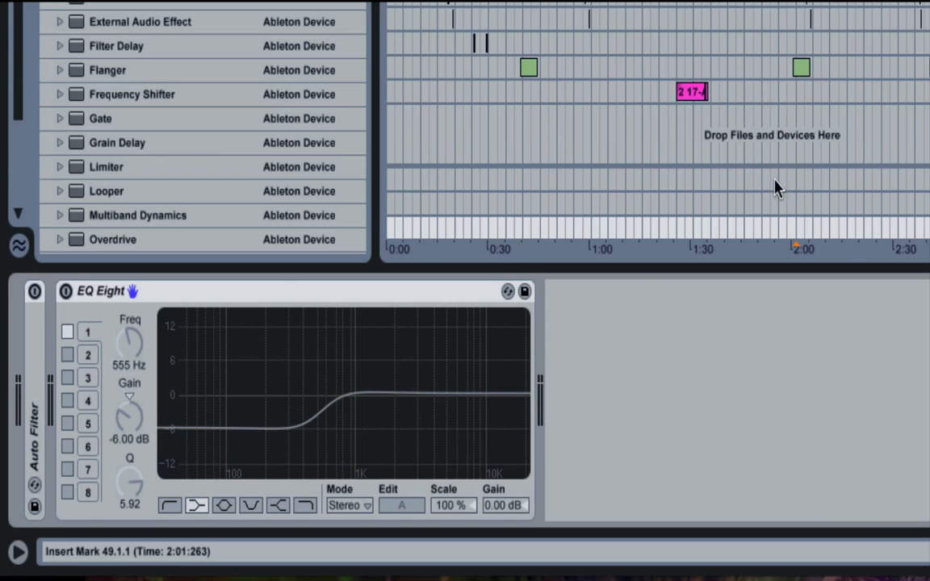
pyautogui.click(743, 224)
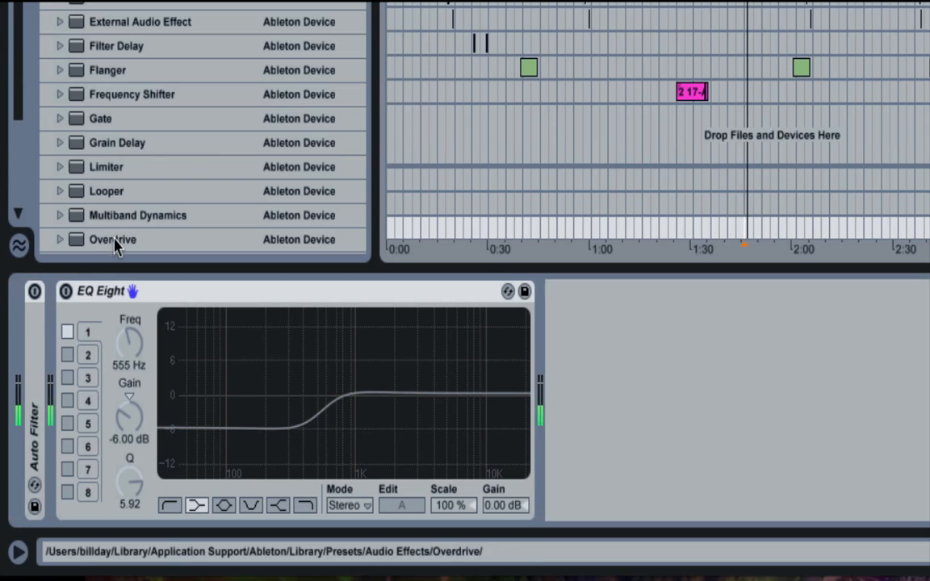
pyautogui.click(65, 291)
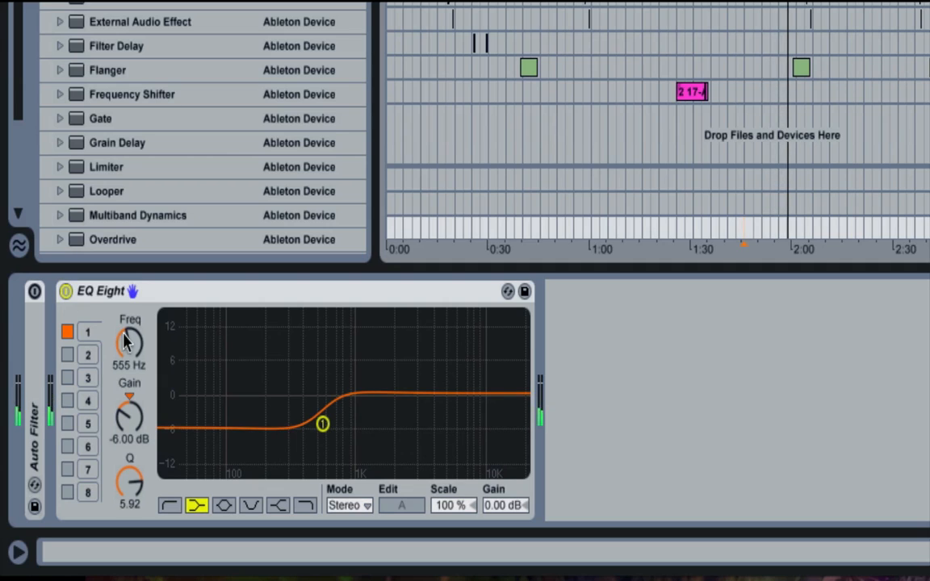
# - Cut band 1's low shelf to -12.1 dB at 1.45 kHz during playback and bypass EQ Eight to compare
pyautogui.moveTo(128, 425); pyautogui.dragTo(128, 452)
pyautogui.moveTo(129, 343); pyautogui.dragTo(129, 331)
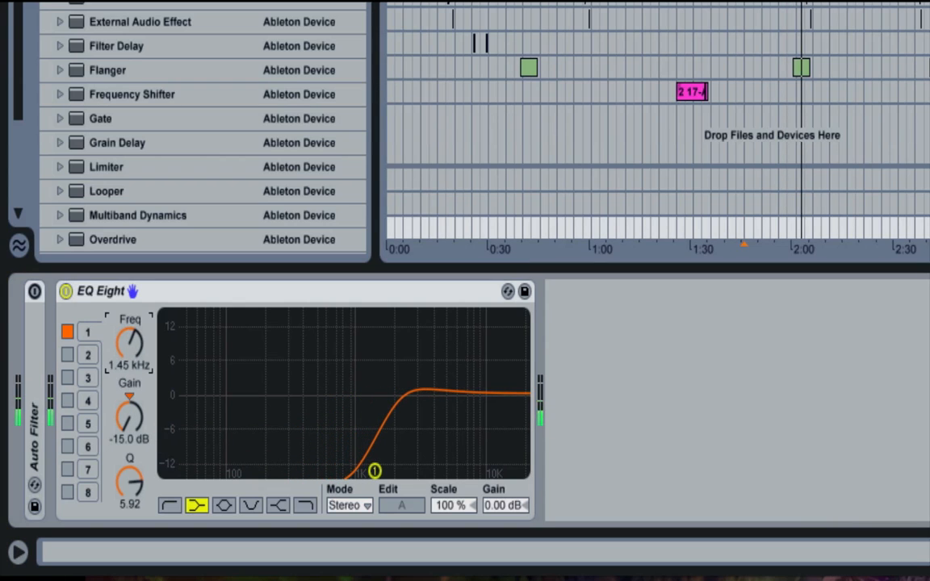
pyautogui.click(129, 419)
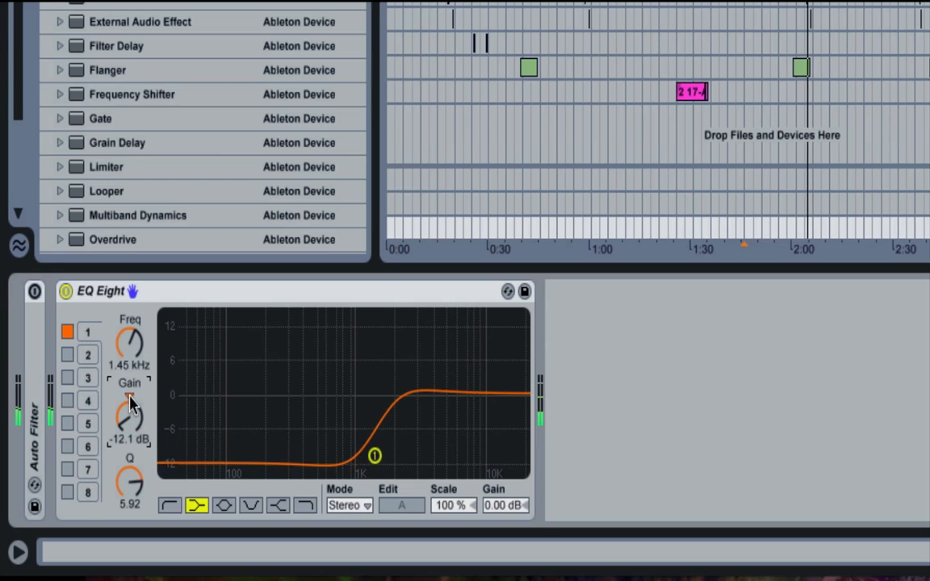
pyautogui.click(66, 291)
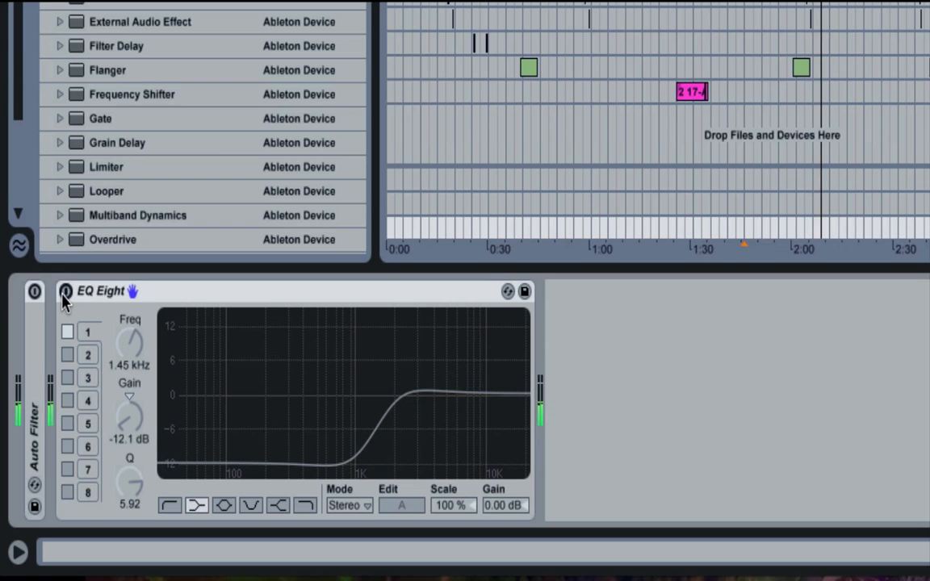
# - Reset band 1's gain to 0 dB, re-enable EQ Eight, and set the band's frequency to 534 Hz
pyautogui.click(127, 393)
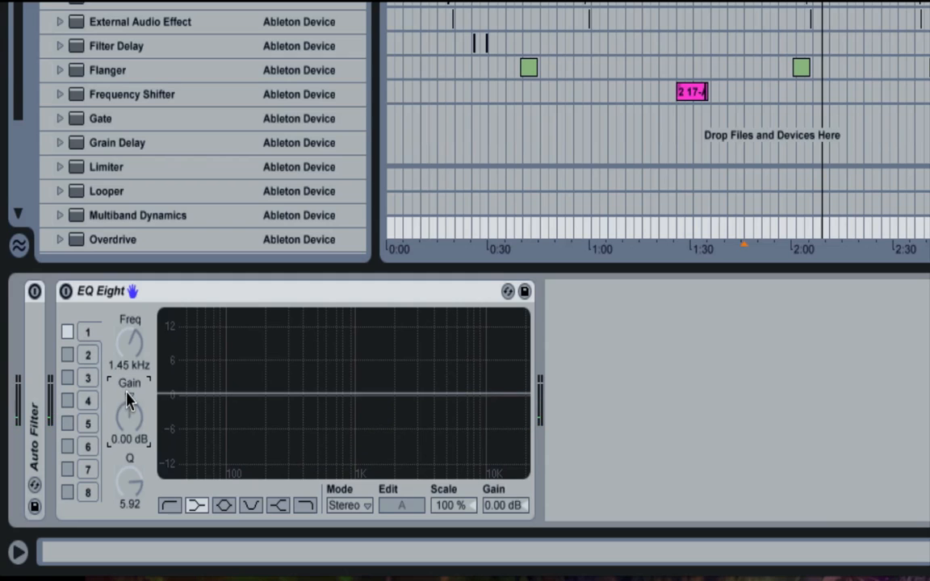
pyautogui.moveTo(130, 350); pyautogui.dragTo(130, 366)
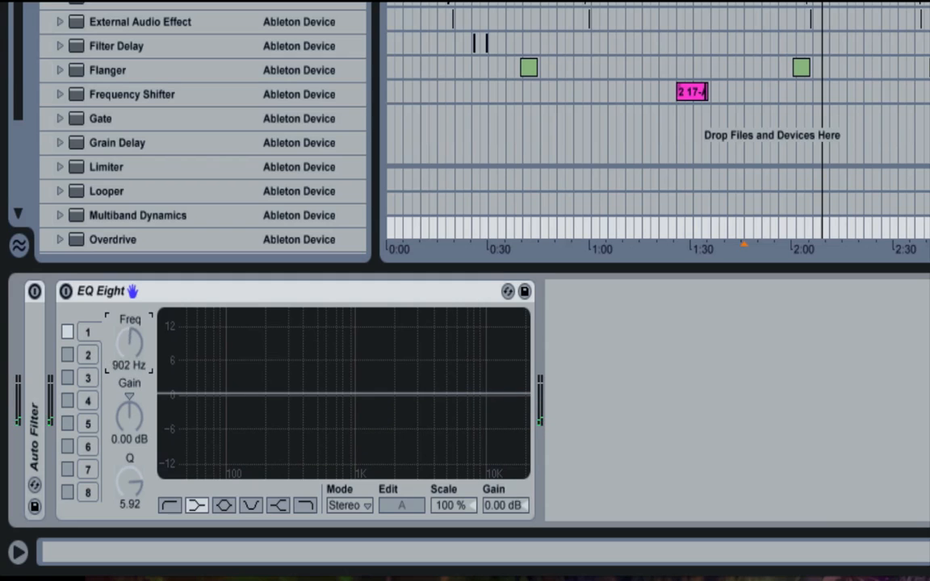
pyautogui.click(65, 292)
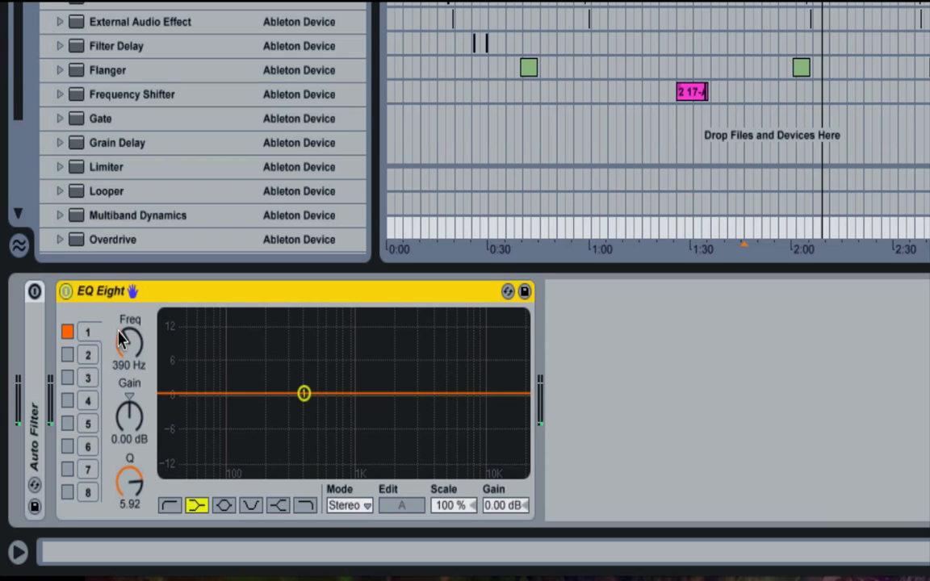
pyautogui.moveTo(129, 343); pyautogui.dragTo(129, 333)
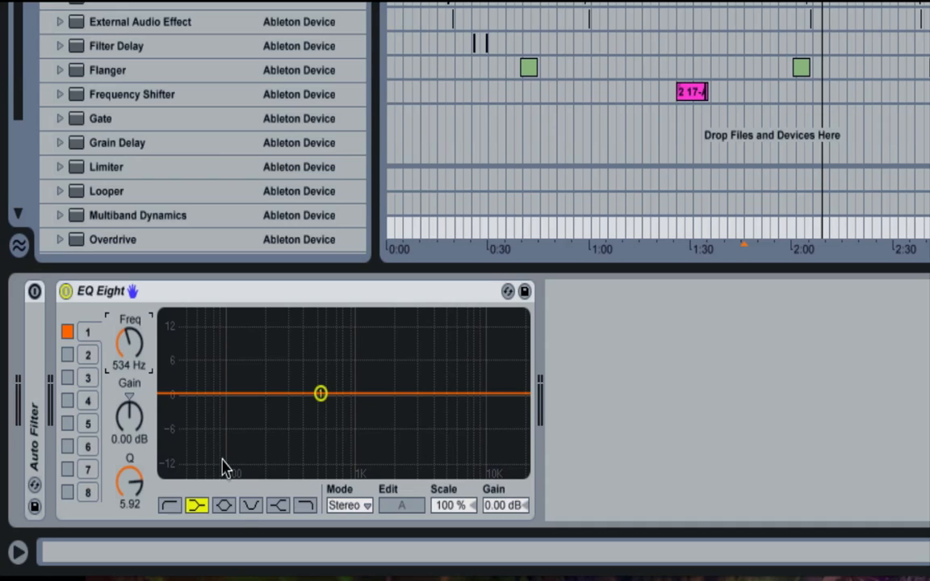
# - Switch band 1 to a bell filter, briefly trying the notch shape before returning to the bell
pyautogui.click(224, 505)
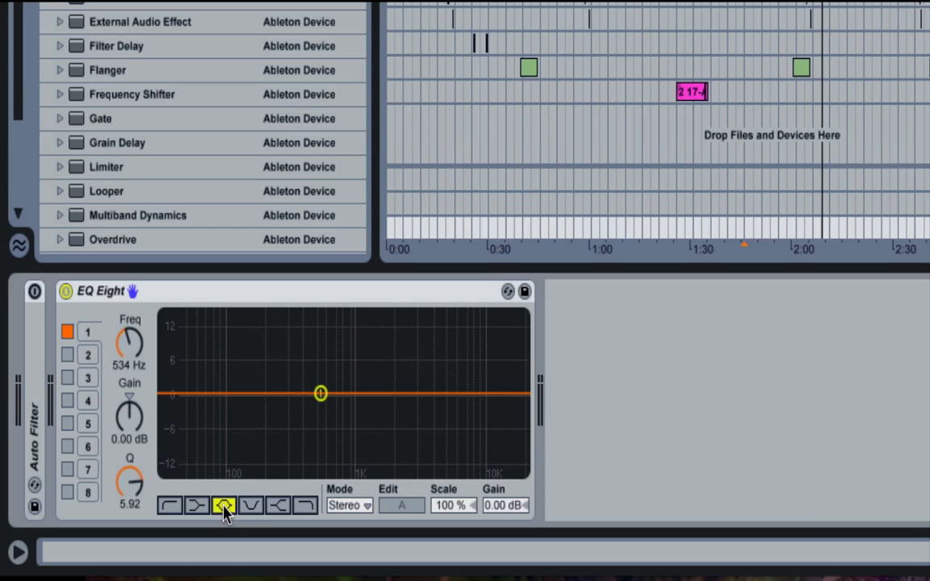
pyautogui.click(249, 509)
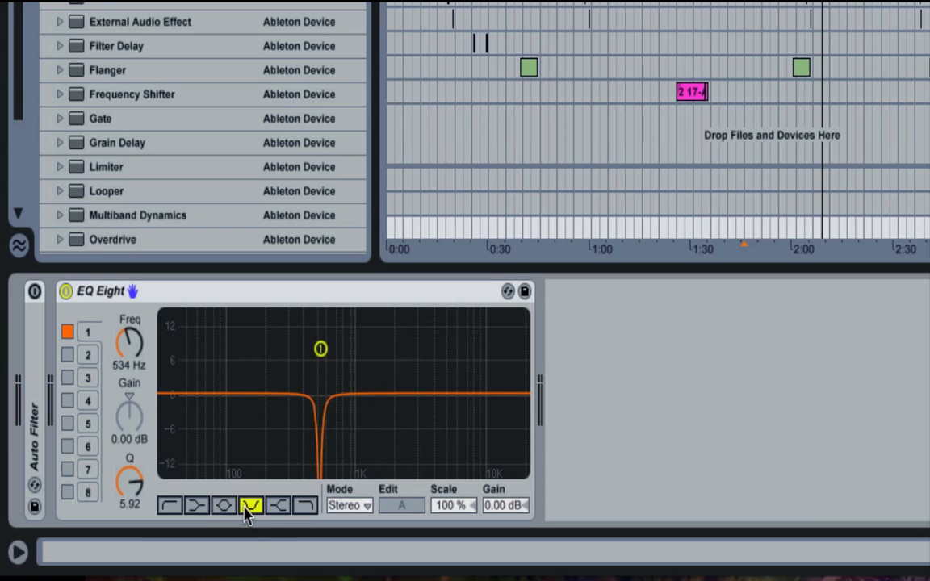
pyautogui.click(232, 509)
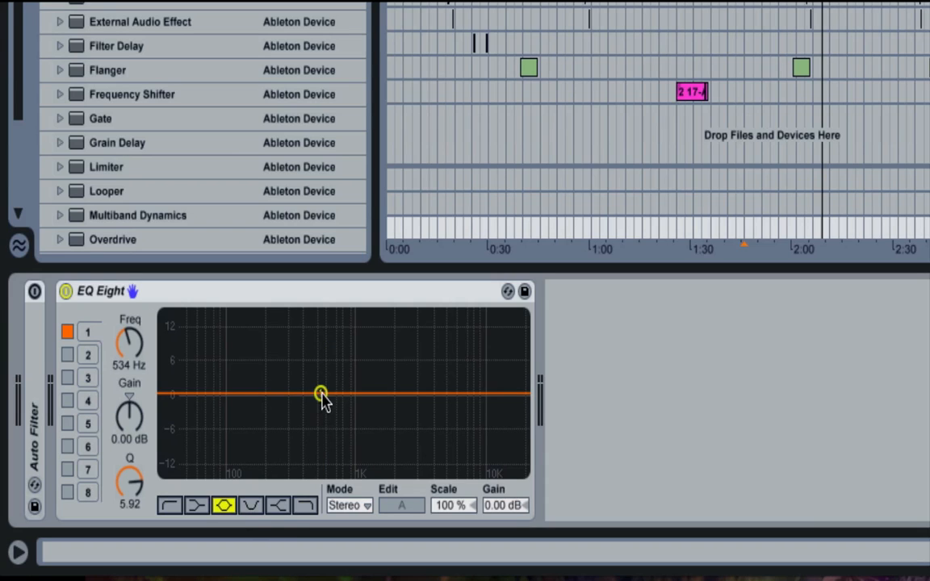
# - Boost band 1's bell to 3.93 dB at 495 Hz, widening it to a Q of 0.10 before narrowing it to 4.81
pyautogui.moveTo(321, 394); pyautogui.dragTo(314, 367)
pyautogui.moveTo(129, 482); pyautogui.dragTo(129, 535)
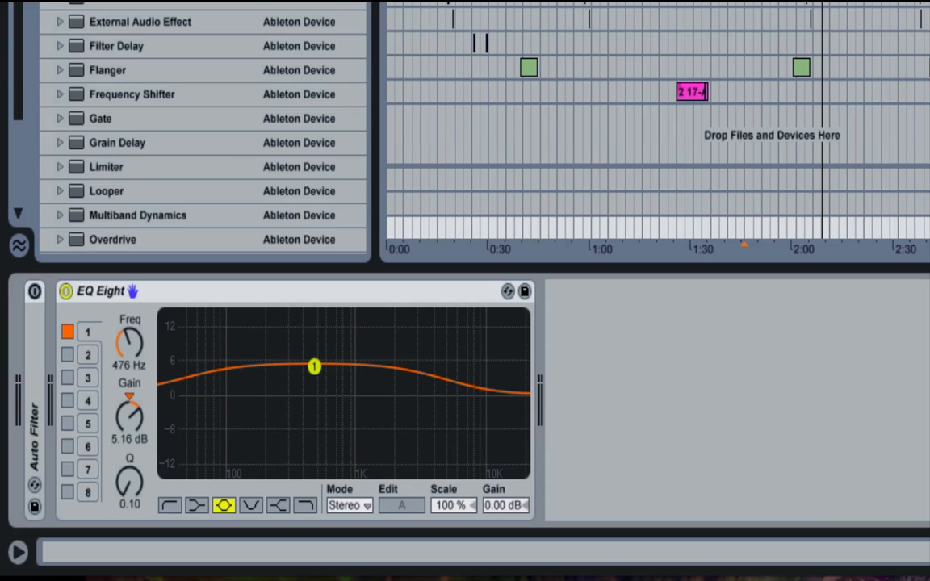
pyautogui.moveTo(313, 367)
pyautogui.mouseDown()
pyautogui.moveTo(311, 386)
pyautogui.moveTo(316, 373)
pyautogui.mouseUp()
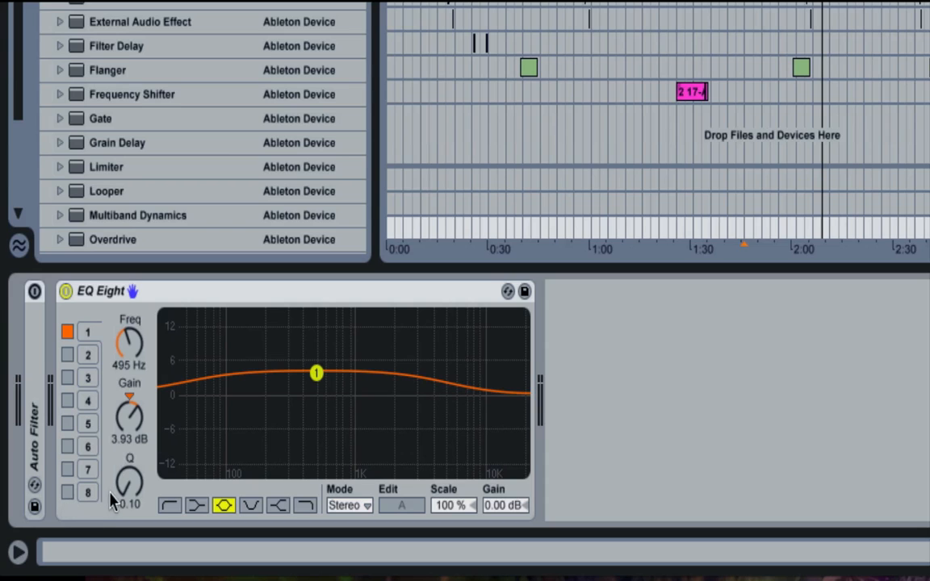
pyautogui.moveTo(127, 494); pyautogui.dragTo(127, 428)
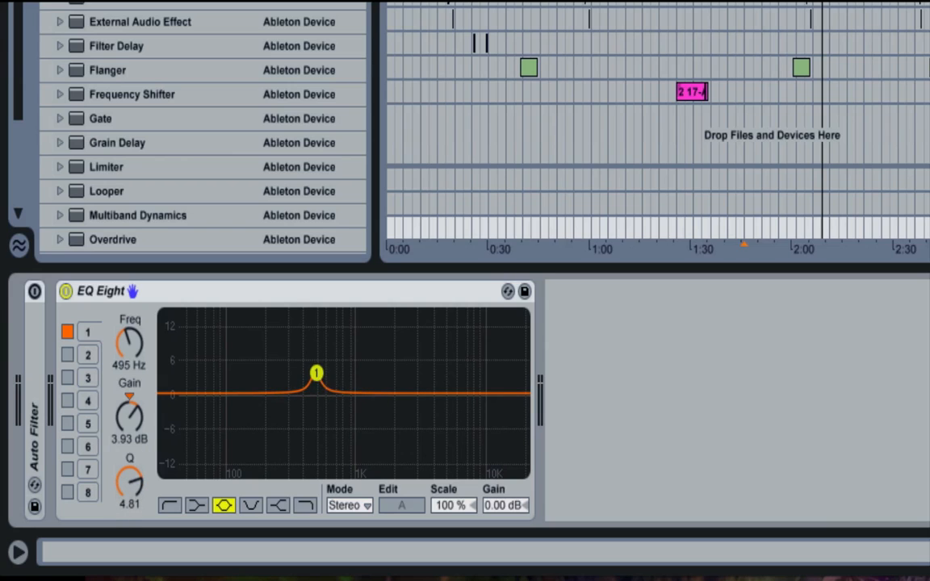
# - Turn band 1's bell into a -15 dB cut at exactly 500 Hz with a Q of 3.70
pyautogui.moveTo(316, 373); pyautogui.dragTo(333, 428)
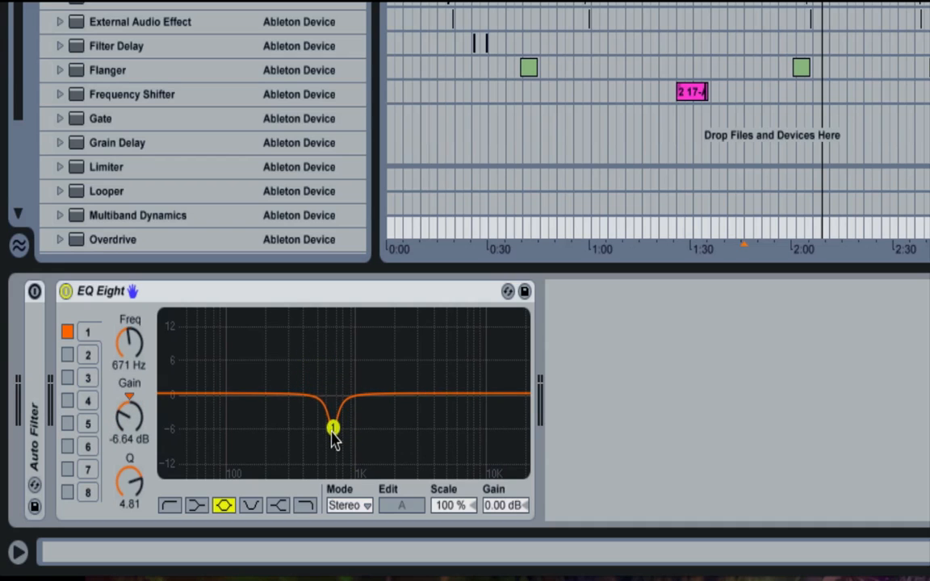
pyautogui.click(129, 342)
pyautogui.write('500')
pyautogui.press('Return')
pyautogui.moveTo(130, 416); pyautogui.dragTo(130, 461)
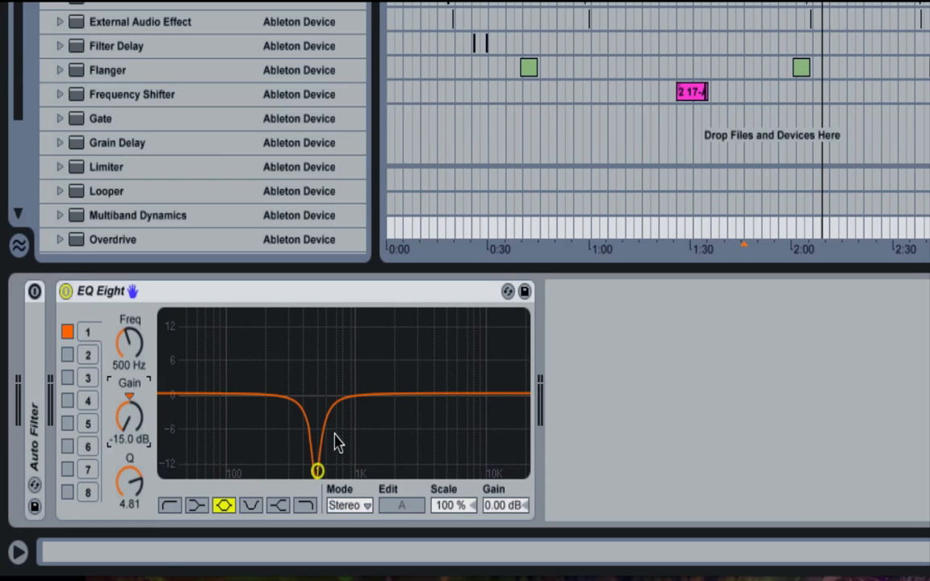
pyautogui.click(131, 500)
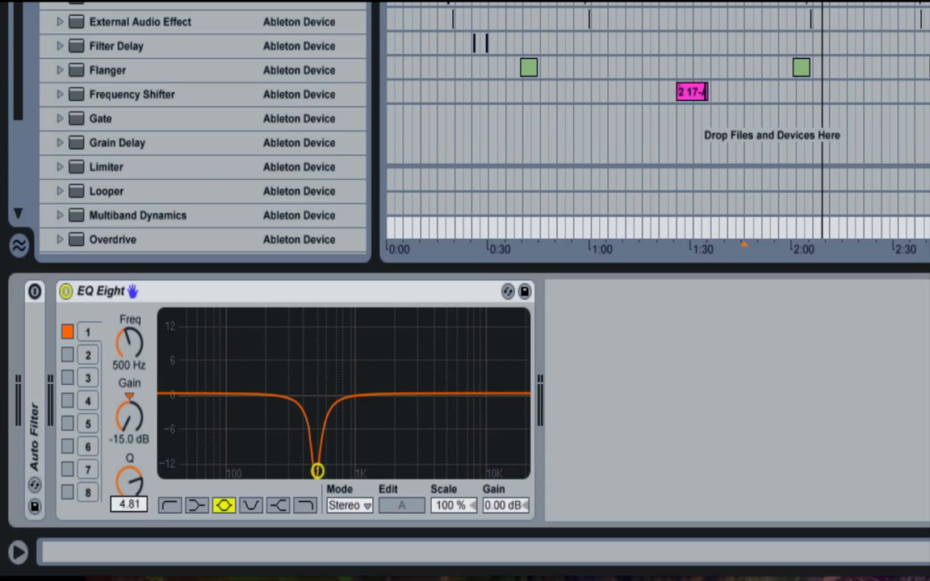
pyautogui.moveTo(131, 502); pyautogui.dragTo(135, 506)
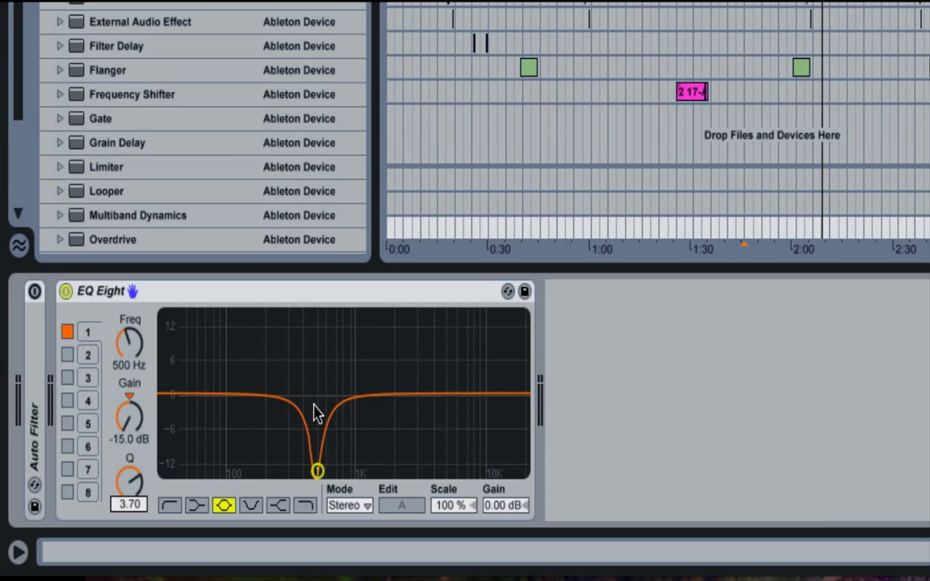
# - Audition the 500 Hz cut in playback, bypassing and re-enabling EQ Eight twice to compare
pyautogui.click(65, 291)
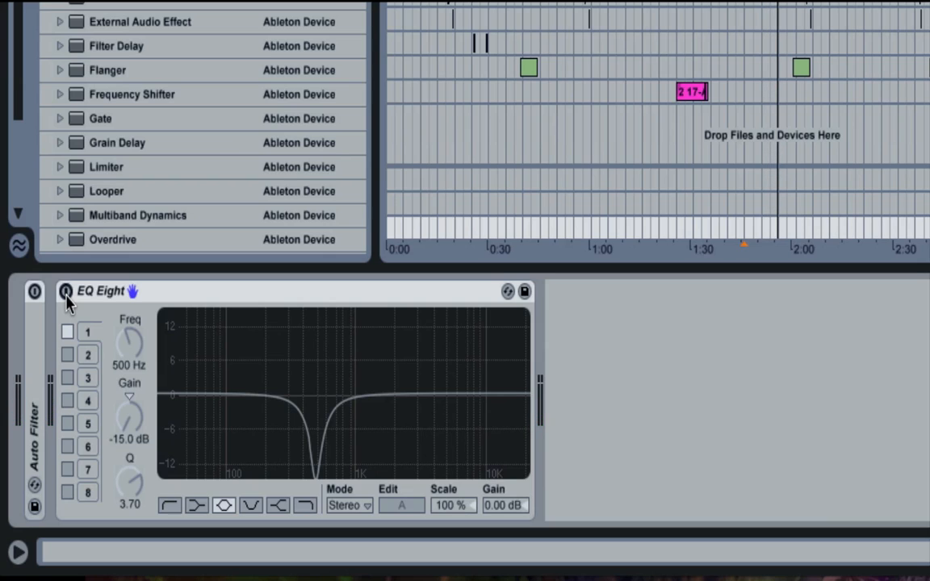
pyautogui.click(66, 291)
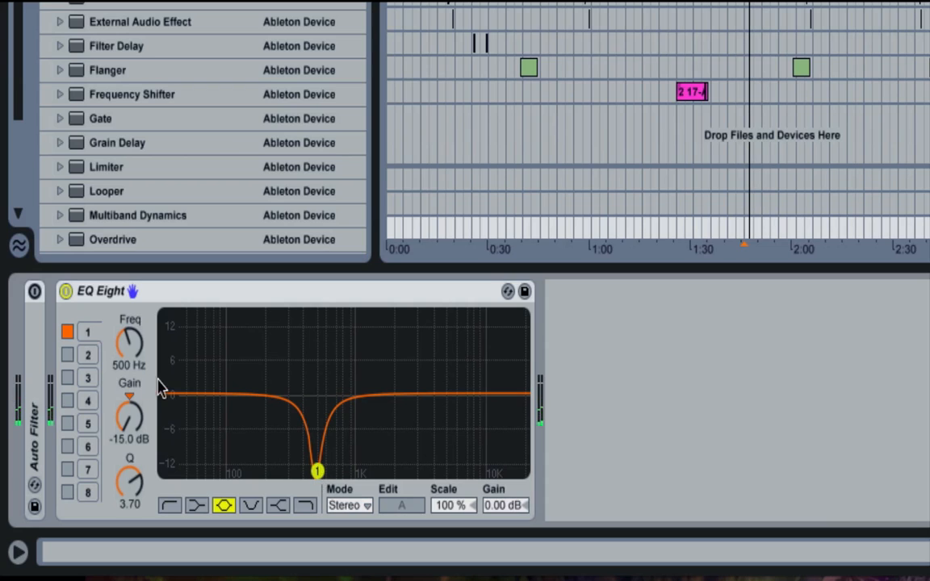
pyautogui.click(65, 291)
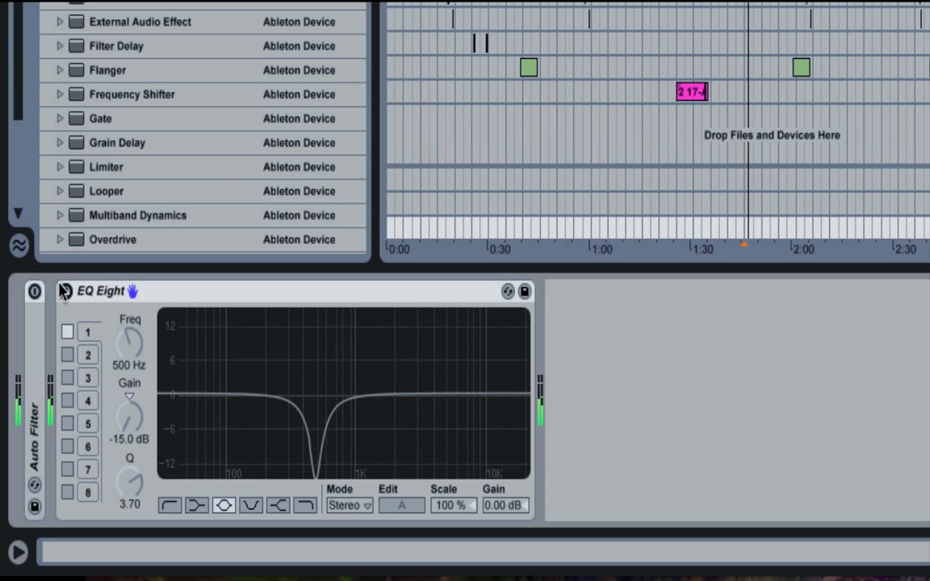
pyautogui.click(64, 290)
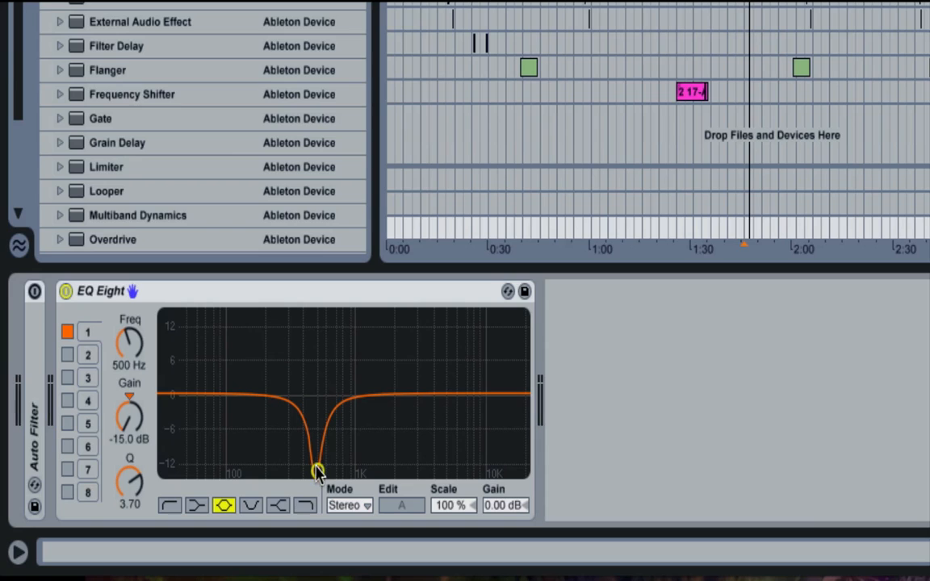
# - Raise band 1's bell to a 4.05 dB boost and widen it to a Q of 0.26
pyautogui.moveTo(317, 472); pyautogui.dragTo(317, 369)
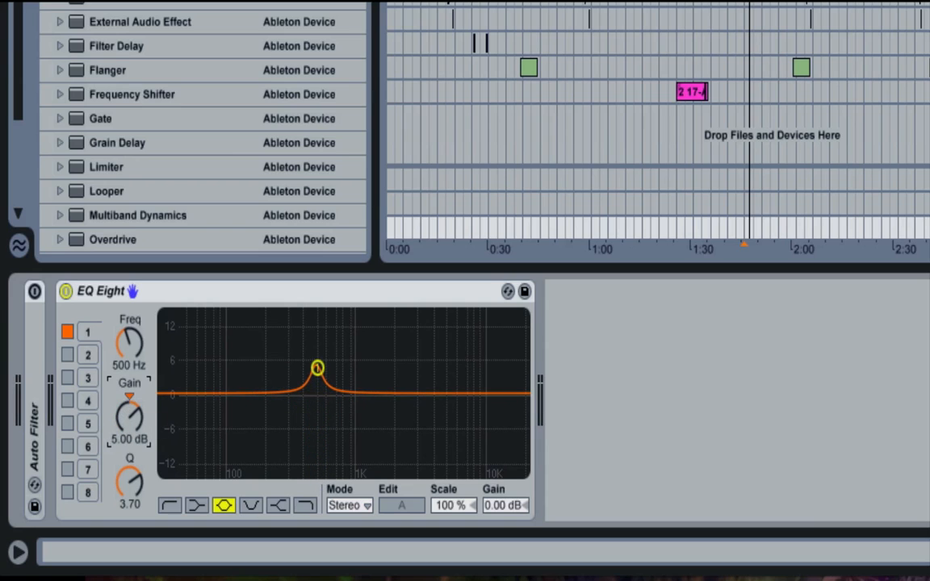
pyautogui.moveTo(129, 469); pyautogui.dragTo(130, 509)
pyautogui.moveTo(129, 416); pyautogui.dragTo(129, 425)
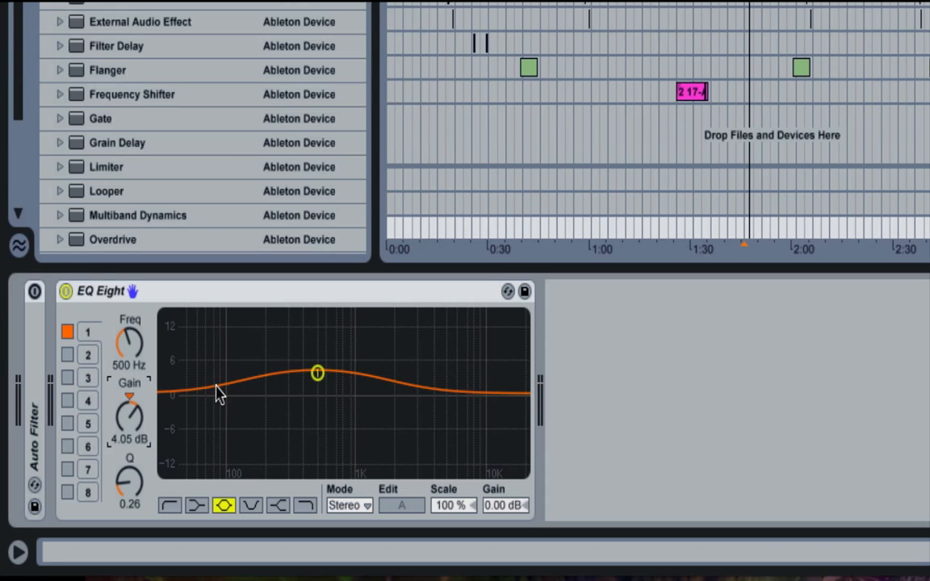
# - Enable band 2, try it at 3.71 kHz while toggling it, set it to 1.06 kHz, and disable it
pyautogui.click(67, 355)
pyautogui.moveTo(129, 343)
pyautogui.mouseDown()
pyautogui.moveTo(129, 371)
pyautogui.moveTo(129, 324)
pyautogui.mouseUp()
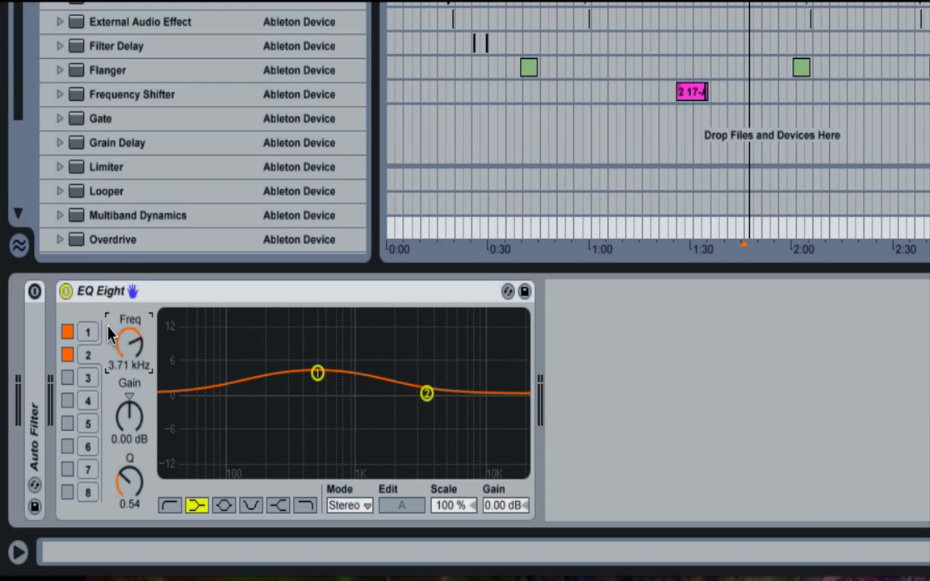
pyautogui.click(68, 355)
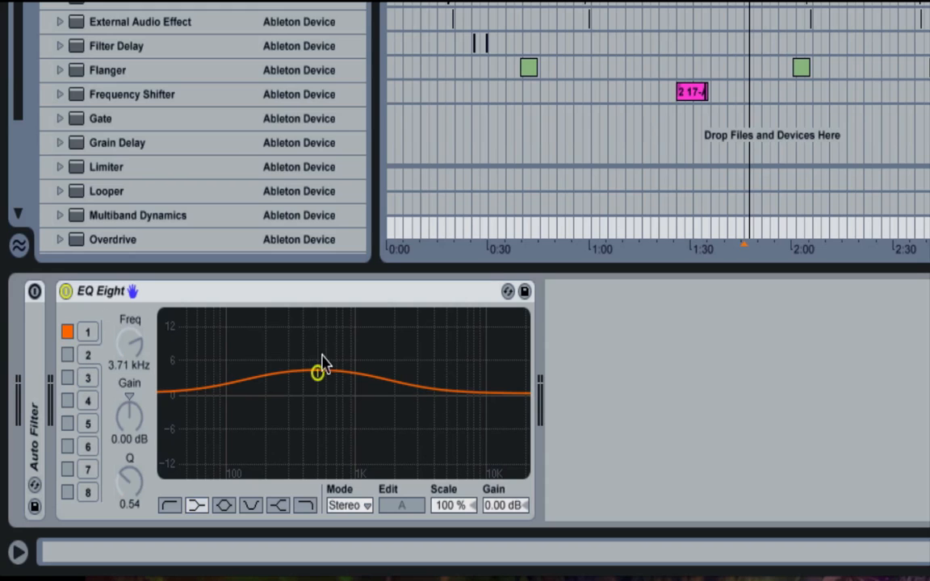
pyautogui.click(68, 355)
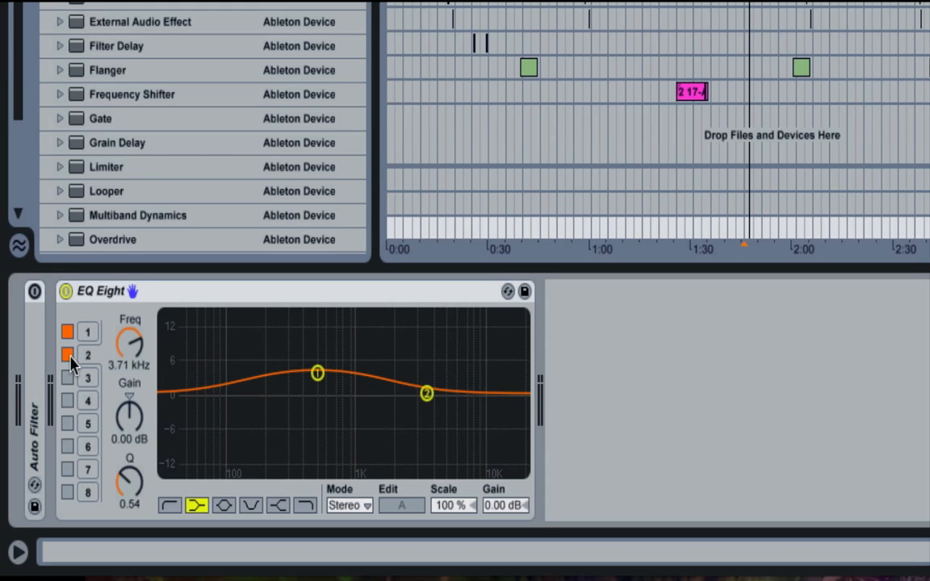
pyautogui.moveTo(130, 343)
pyautogui.mouseDown()
pyautogui.moveTo(129, 376)
pyautogui.moveTo(129, 344)
pyautogui.moveTo(129, 353)
pyautogui.mouseUp()
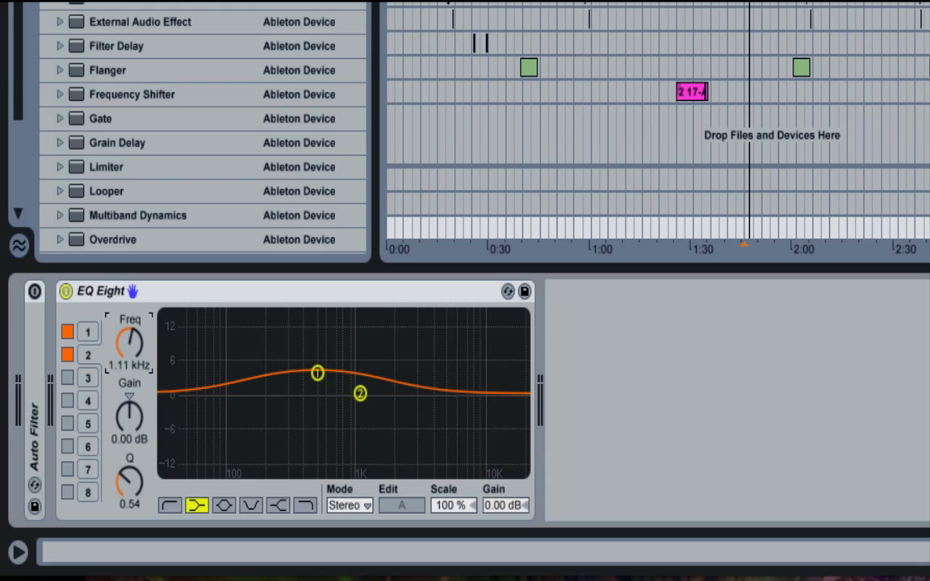
pyautogui.click(68, 357)
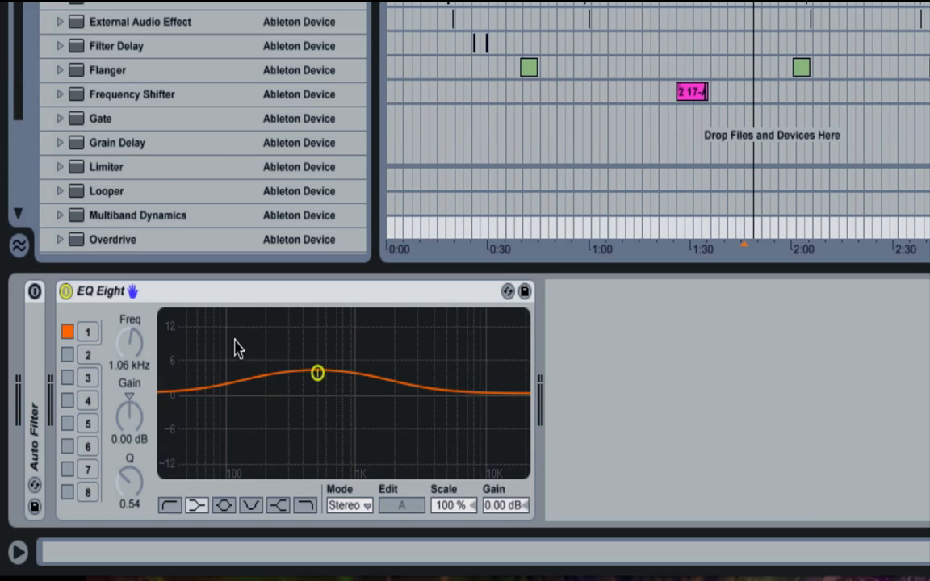
# - Audition band 1's wide 500 Hz boost in playback, bypassing and re-enabling EQ Eight three times to compare
pyautogui.click(66, 291)
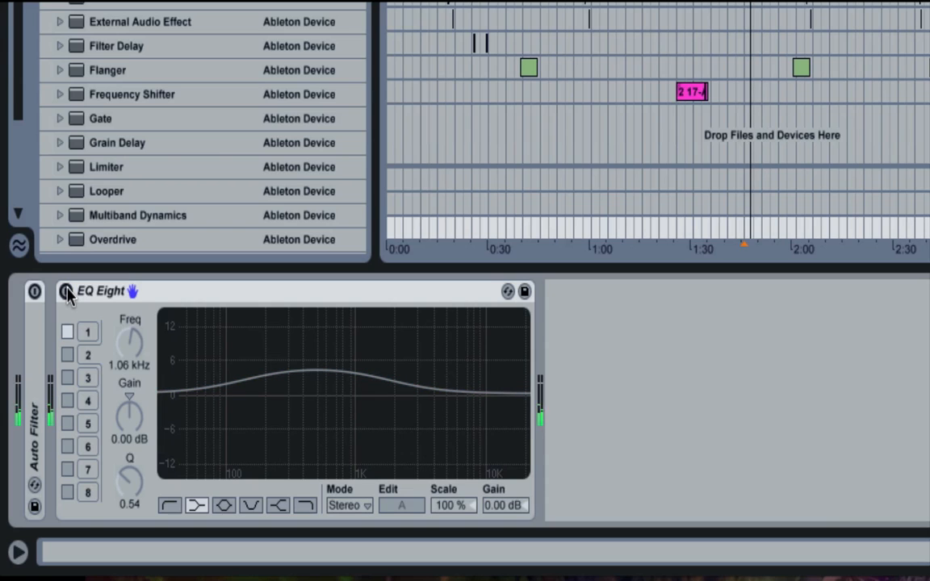
pyautogui.click(67, 291)
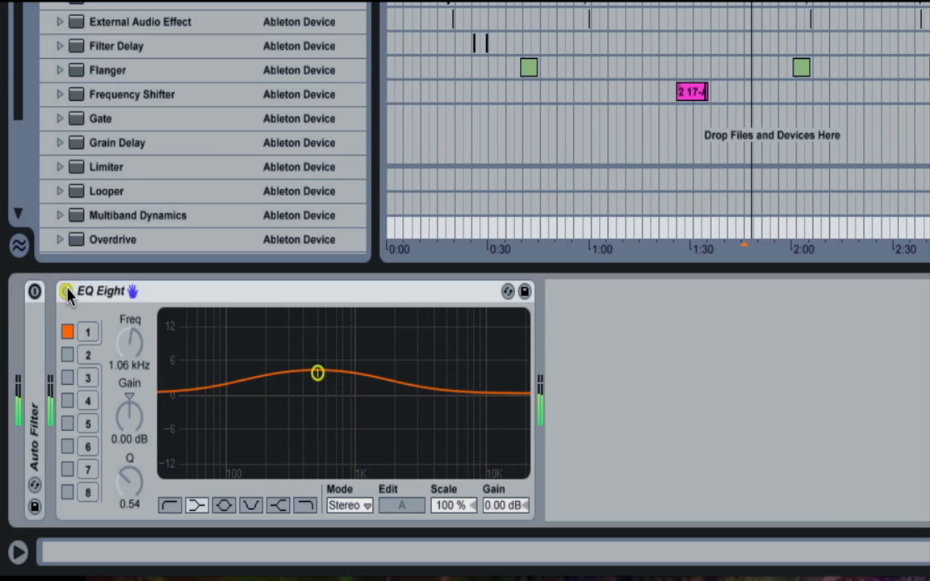
pyautogui.click(66, 291)
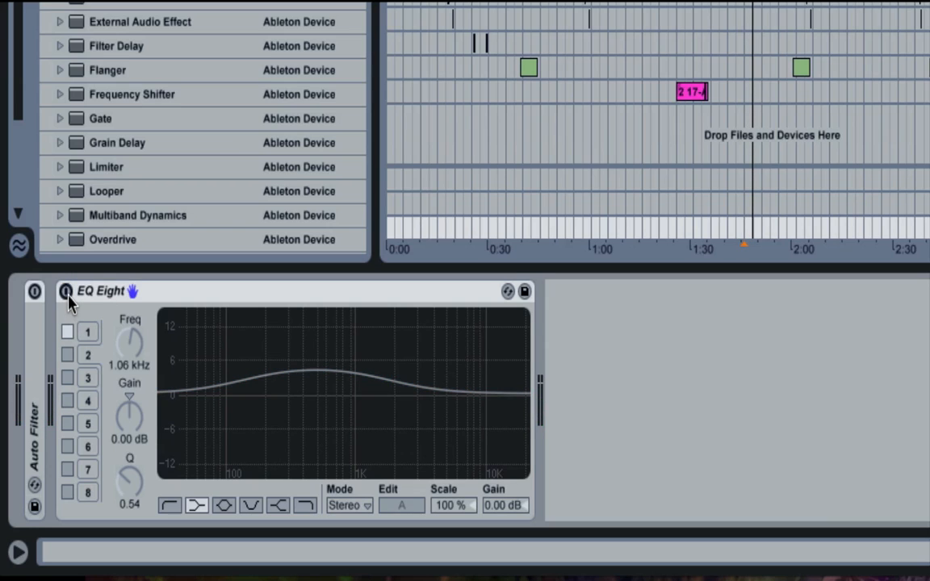
pyautogui.click(66, 291)
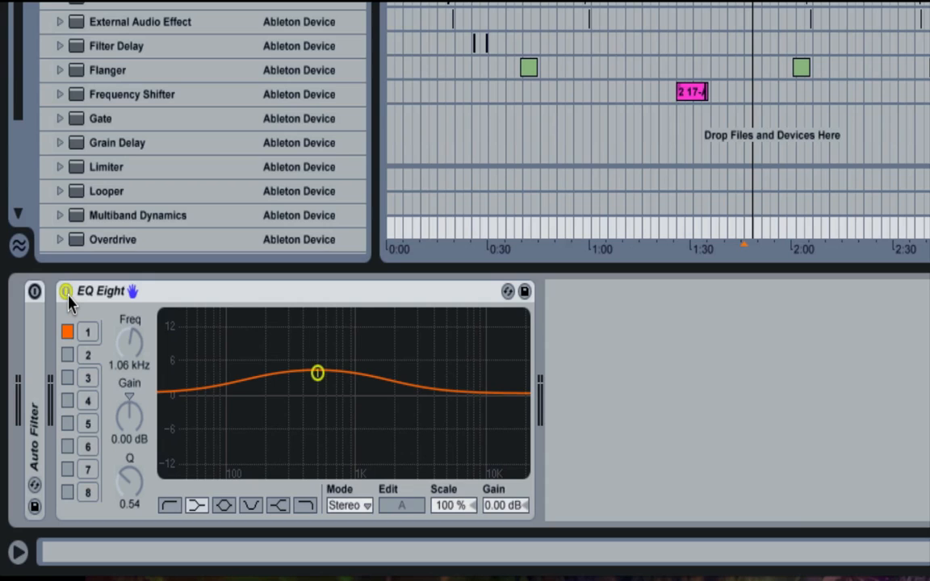
pyautogui.click(66, 291)
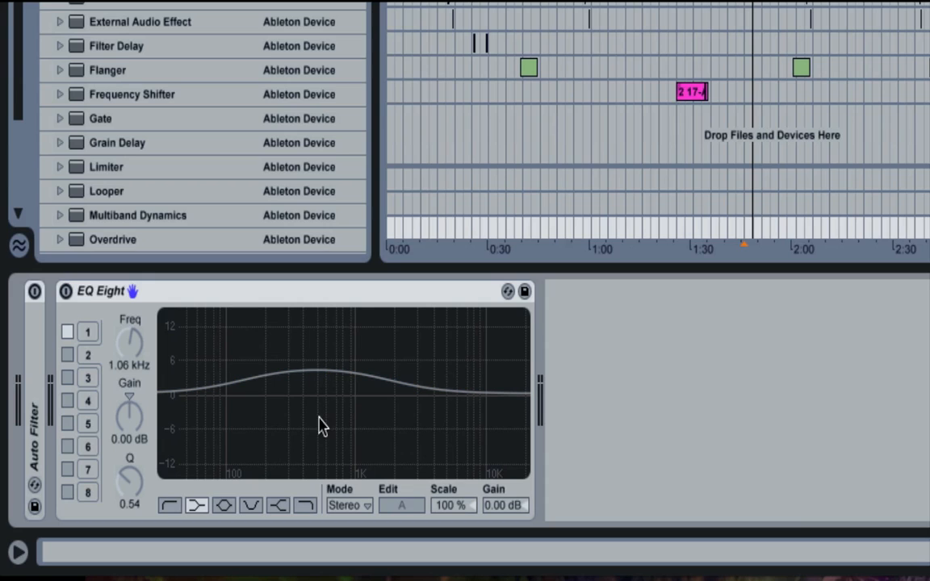
pyautogui.click(66, 291)
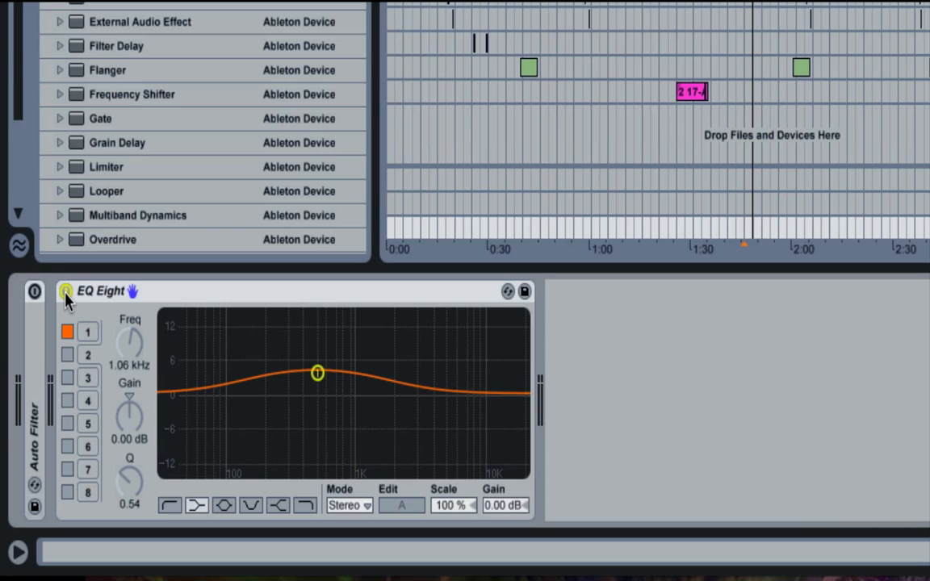
# - Switch EQ Eight's band 1 off and back on, and reset its gain to 0.00 dB
pyautogui.click(67, 333)
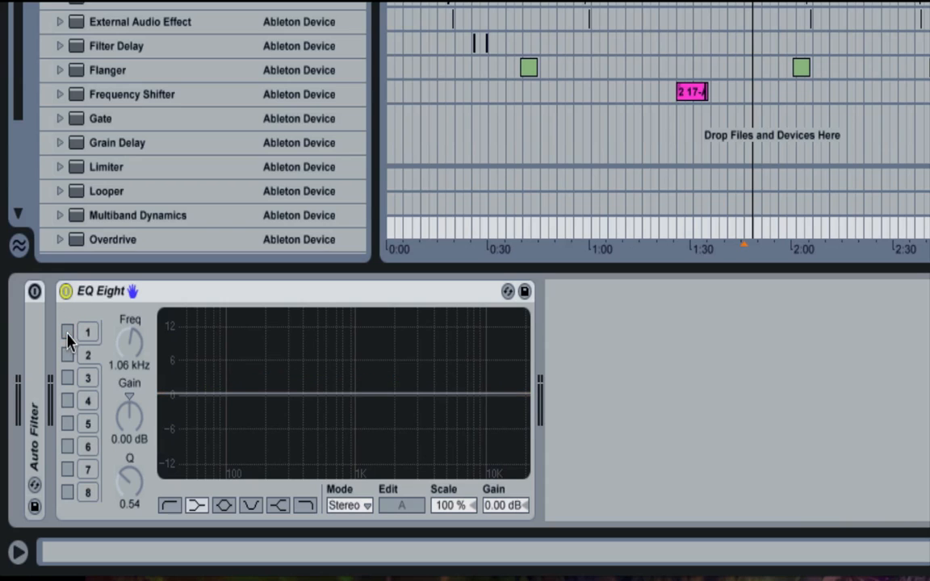
pyautogui.click(91, 336)
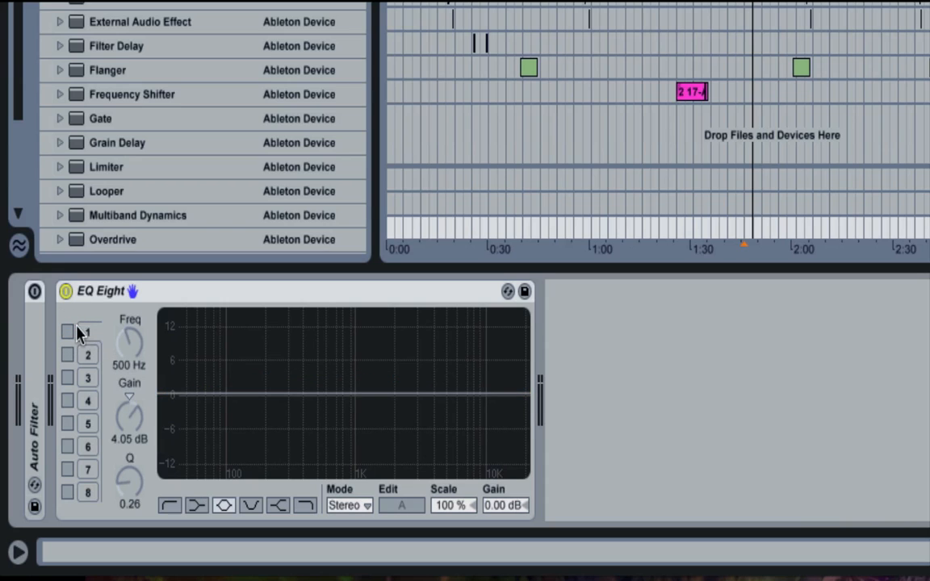
pyautogui.click(67, 333)
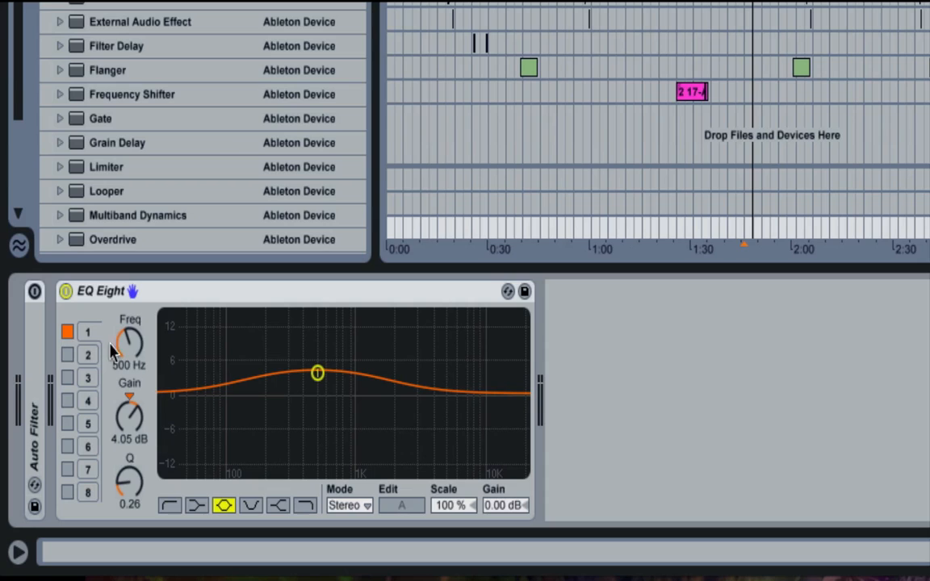
pyautogui.click(126, 395)
pyautogui.press('Delete')
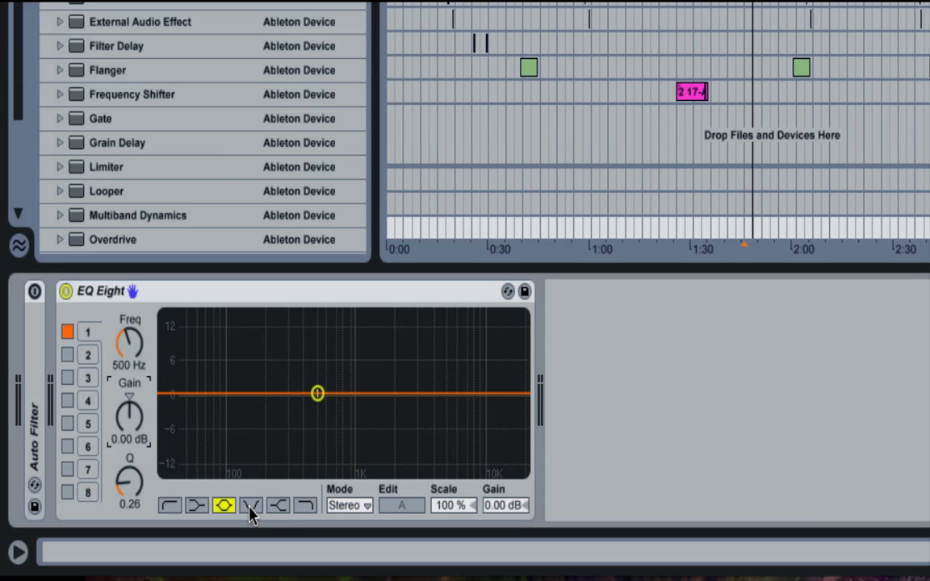
# - Change band 1 from a bell to a notch filter at 244 Hz with a Q of 0.75
pyautogui.click(251, 506)
pyautogui.click(224, 506)
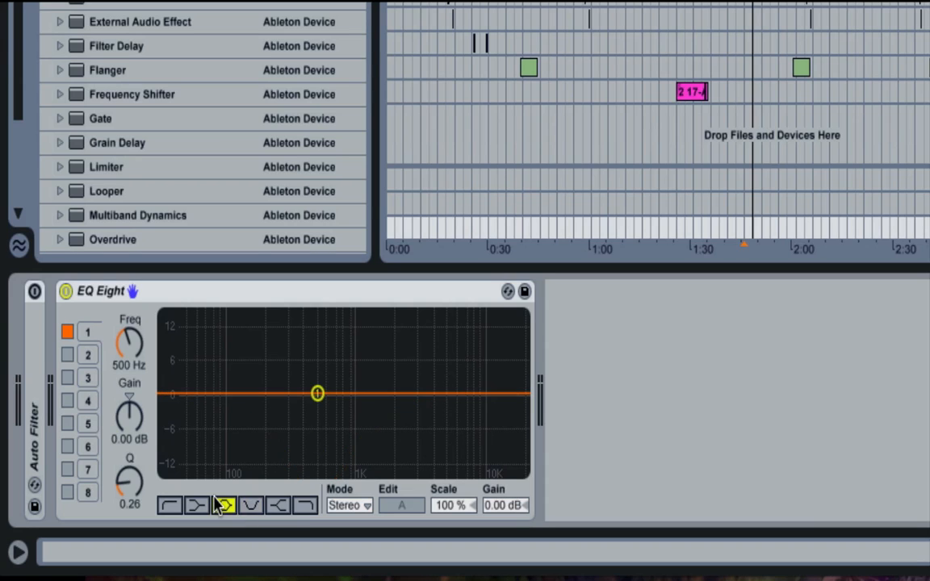
pyautogui.click(251, 506)
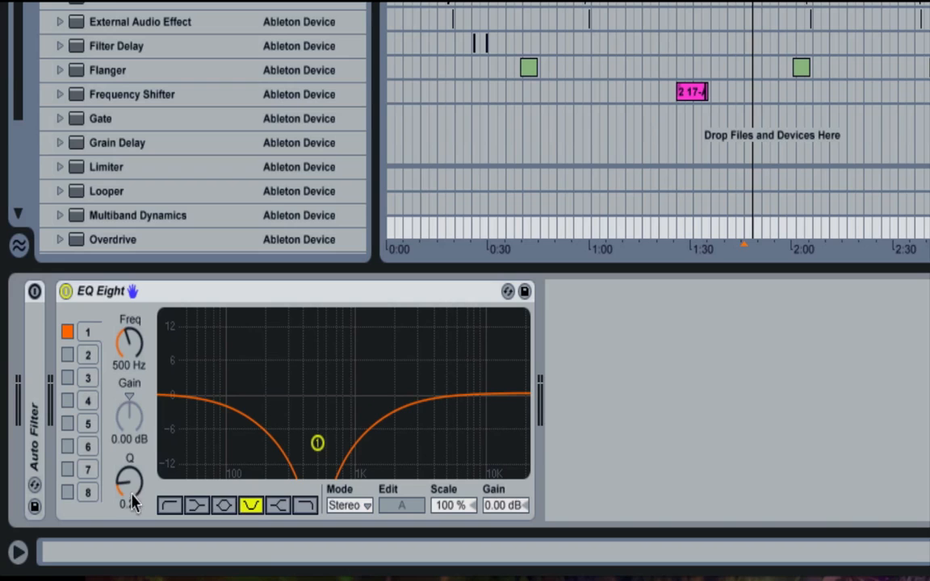
pyautogui.moveTo(128, 485)
pyautogui.mouseDown()
pyautogui.moveTo(128, 427)
pyautogui.moveTo(127, 474)
pyautogui.mouseUp()
pyautogui.moveTo(129, 343)
pyautogui.mouseDown()
pyautogui.moveTo(129, 314)
pyautogui.moveTo(130, 349)
pyautogui.moveTo(129, 338)
pyautogui.mouseUp()
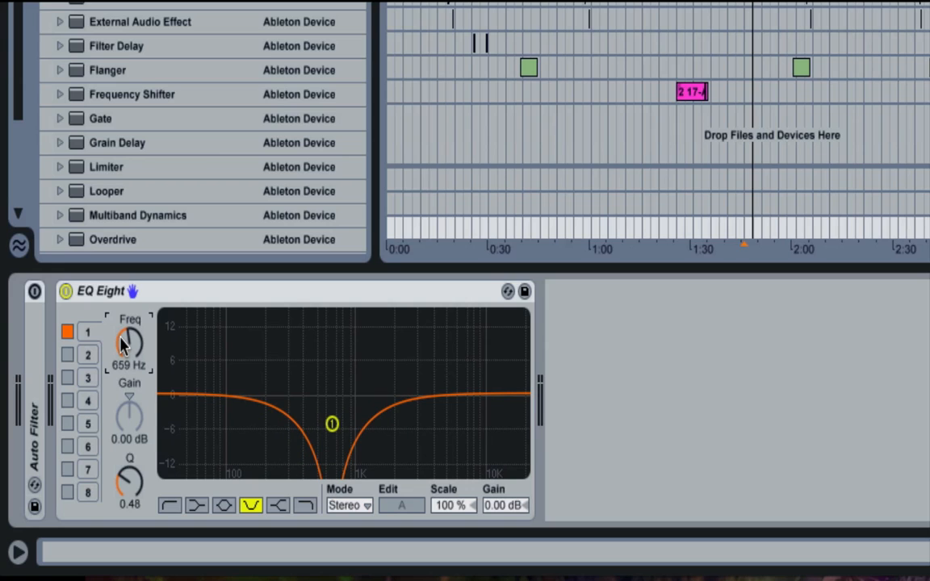
pyautogui.moveTo(129, 337)
pyautogui.mouseDown()
pyautogui.moveTo(129, 375)
pyautogui.moveTo(129, 324)
pyautogui.moveTo(129, 361)
pyautogui.mouseUp()
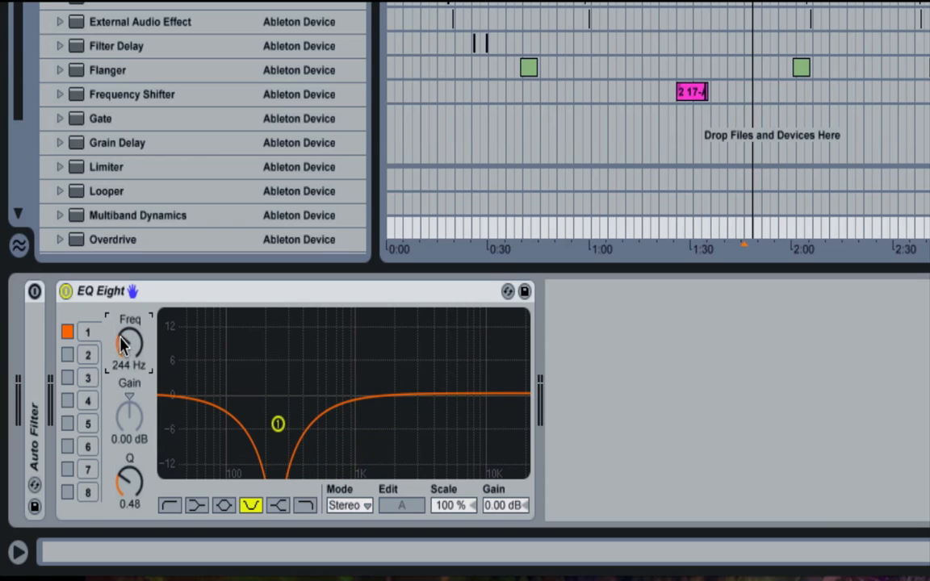
pyautogui.moveTo(128, 482)
pyautogui.mouseDown()
pyautogui.moveTo(127, 469)
pyautogui.moveTo(128, 477)
pyautogui.mouseUp()
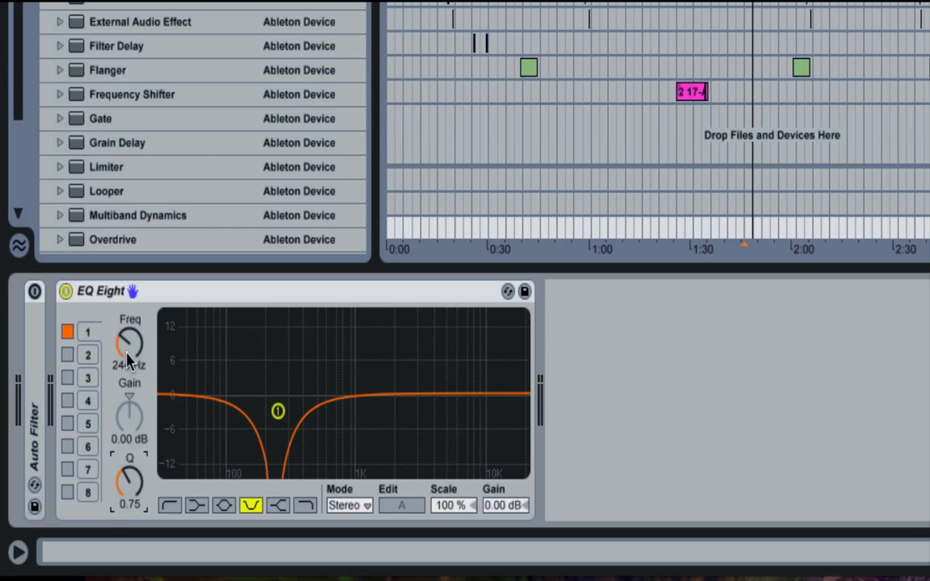
pyautogui.click(115, 318)
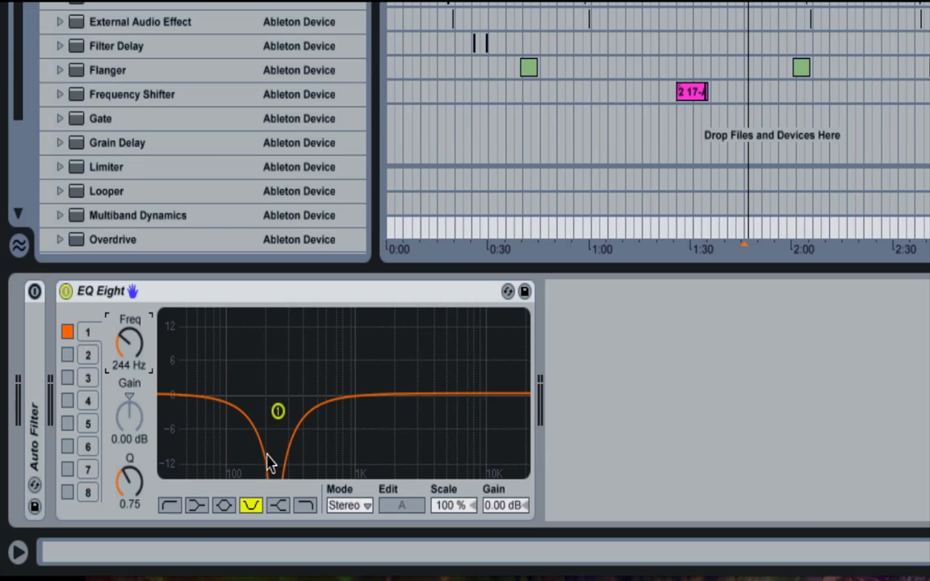
# - Enable band 2, set its frequency to 507 Hz, and disable it again
pyautogui.click(68, 355)
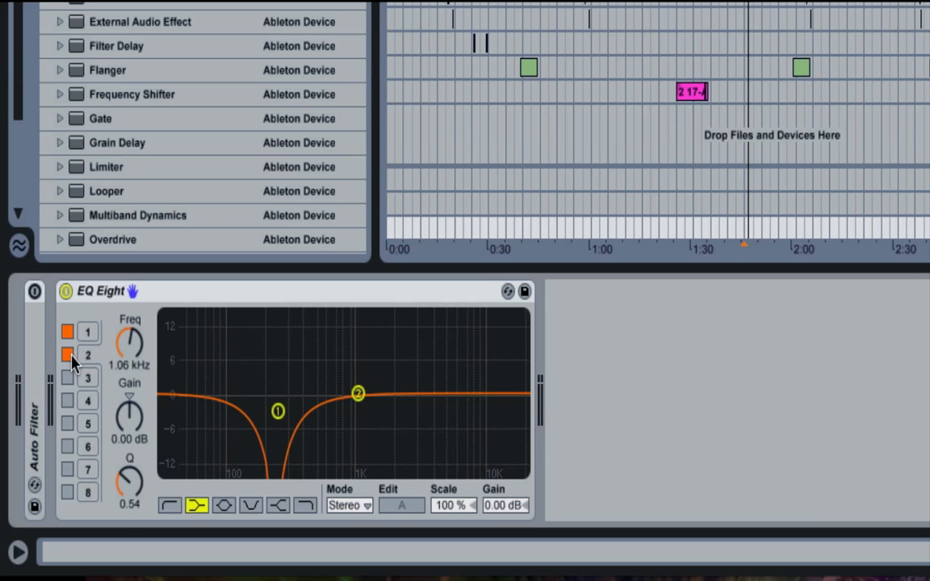
pyautogui.moveTo(130, 343)
pyautogui.mouseDown()
pyautogui.moveTo(129, 392)
pyautogui.moveTo(129, 358)
pyautogui.mouseUp()
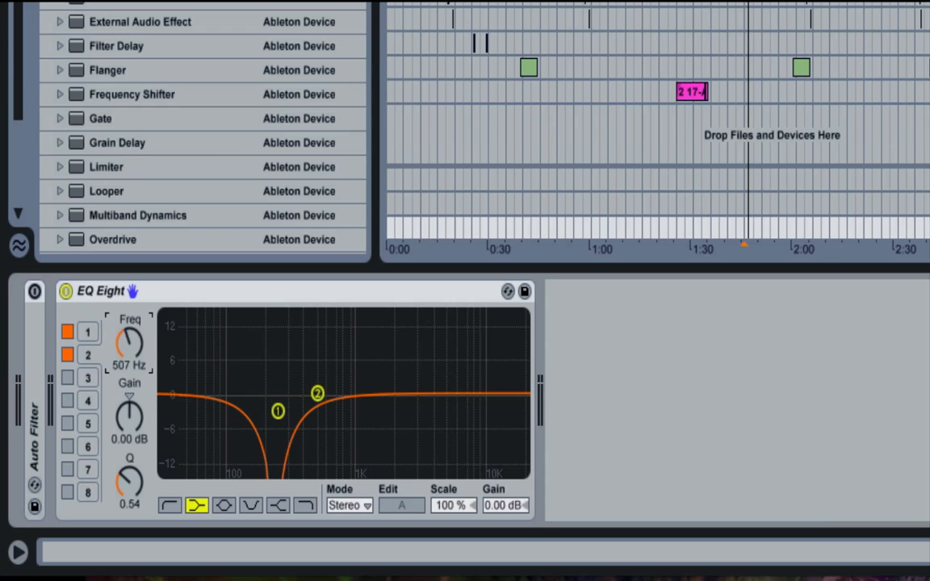
pyautogui.click(67, 356)
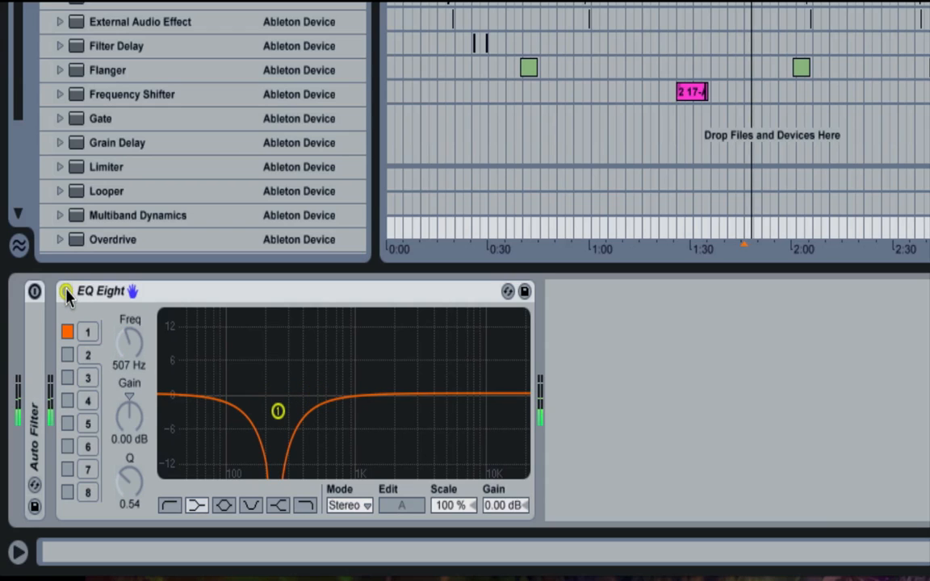
# - Compare the 244 Hz notch in playback by bypassing EQ Eight and re-enabling it
pyautogui.click(65, 291)
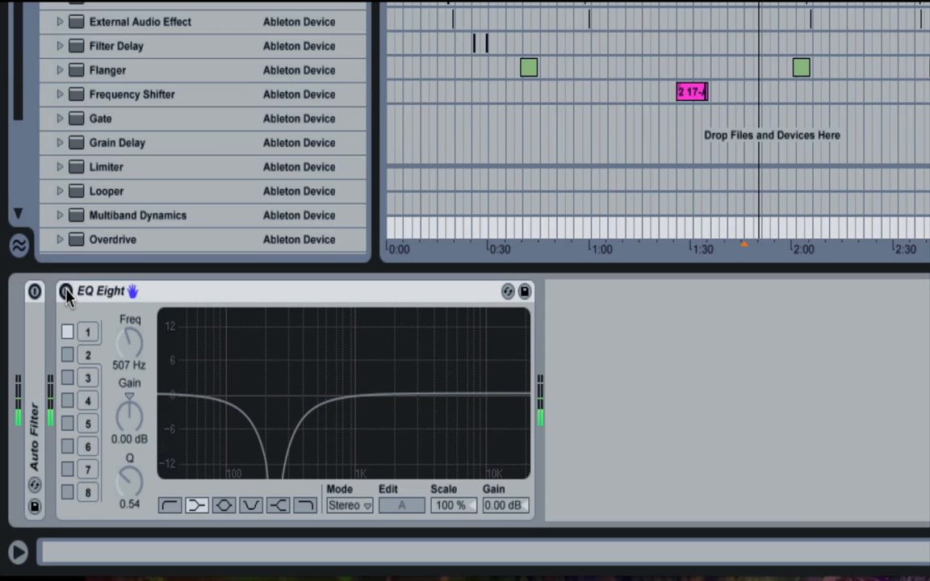
pyautogui.click(65, 291)
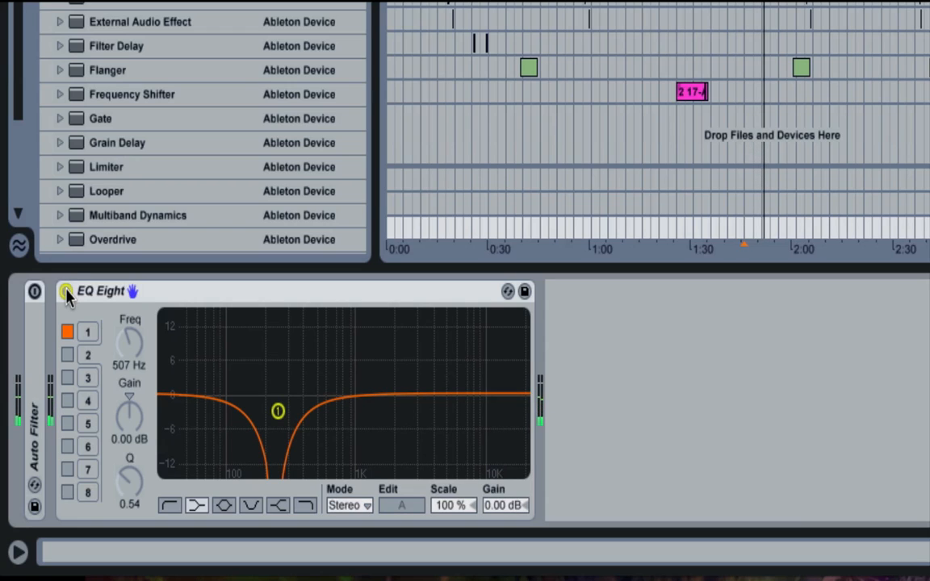
# - Move band 1's notch up to 2.57 kHz and widen it to a Q of 0.25 during playback
pyautogui.click(88, 338)
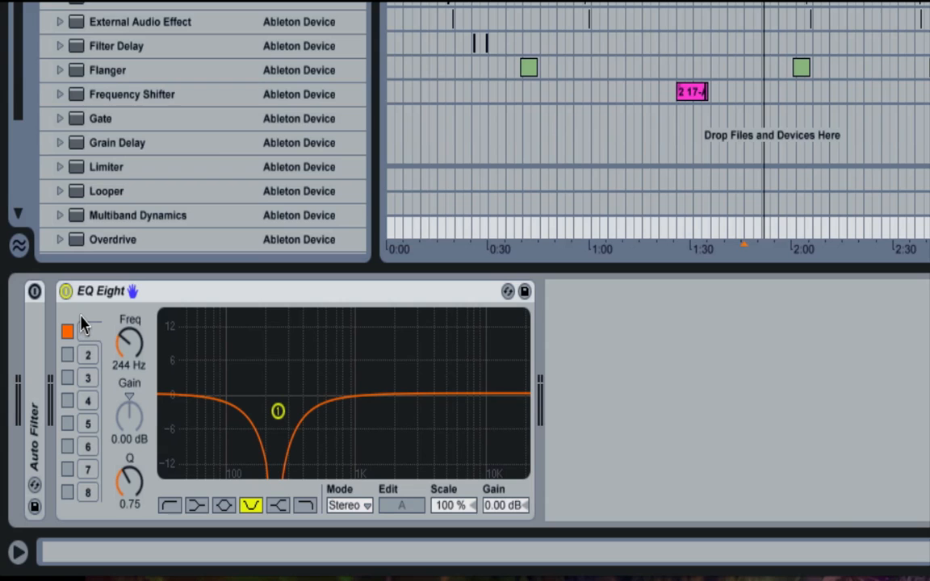
pyautogui.moveTo(129, 343); pyautogui.dragTo(129, 266)
pyautogui.moveTo(136, 475); pyautogui.dragTo(136, 528)
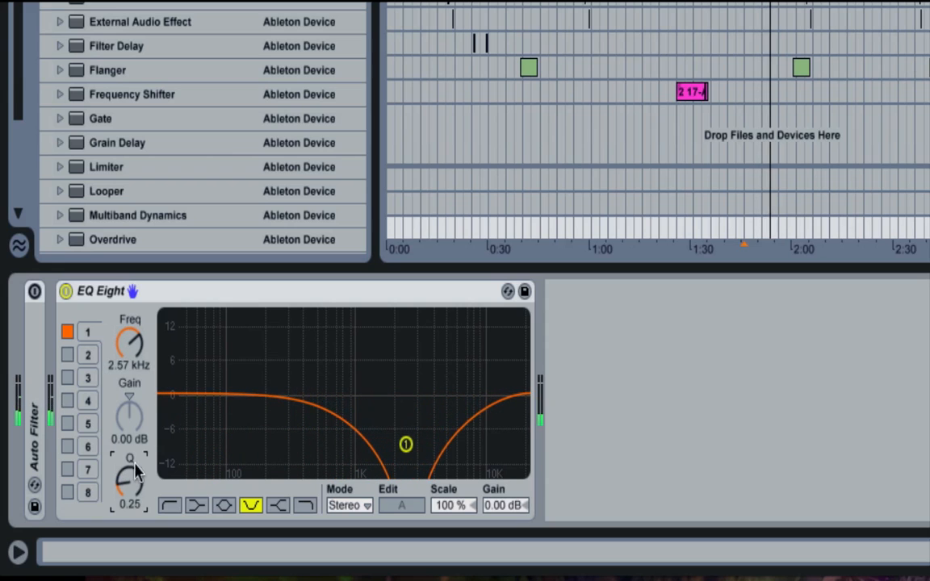
# - Lower band 1's notch to 130 Hz and narrow it to a Q of 14.6
pyautogui.moveTo(130, 343)
pyautogui.mouseDown()
pyautogui.moveTo(129, 419)
pyautogui.moveTo(130, 380)
pyautogui.mouseUp()
pyautogui.moveTo(132, 341); pyautogui.dragTo(132, 398)
pyautogui.moveTo(132, 502); pyautogui.dragTo(131, 444)
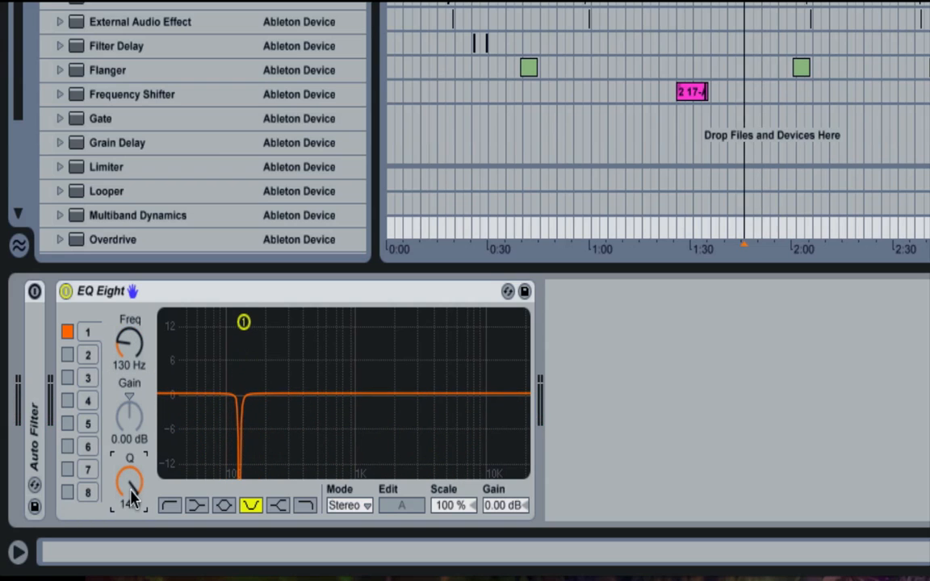
# - Set band 1's notch to 438 Hz with a Q of 1.14, and switch the band off and on
pyautogui.moveTo(129, 343); pyautogui.dragTo(129, 298)
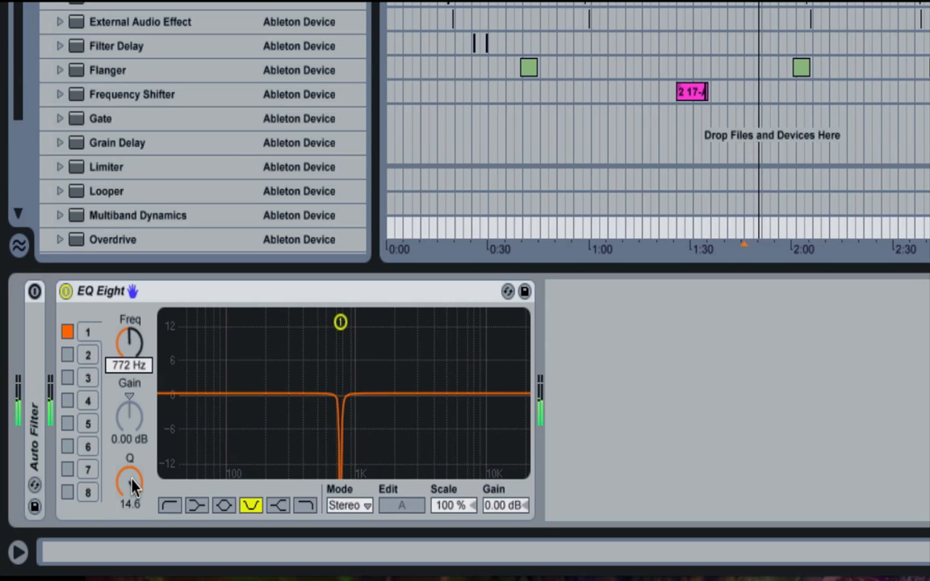
pyautogui.moveTo(132, 484); pyautogui.dragTo(131, 539)
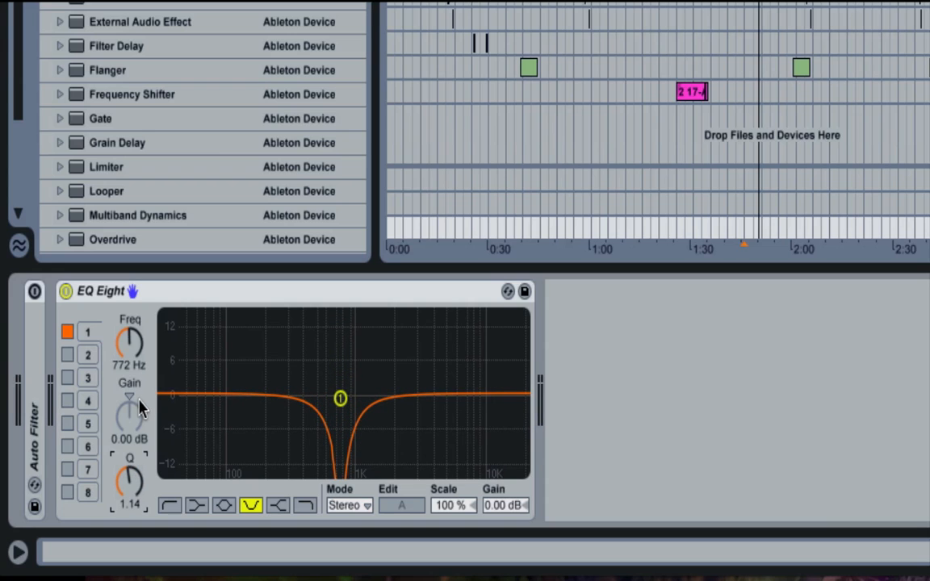
pyautogui.moveTo(129, 343); pyautogui.dragTo(134, 363)
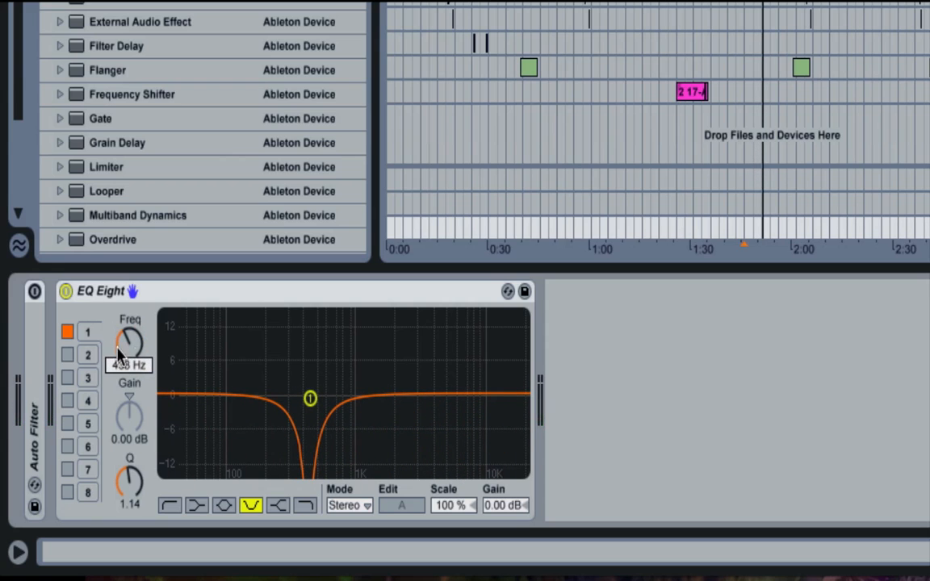
pyautogui.click(71, 333)
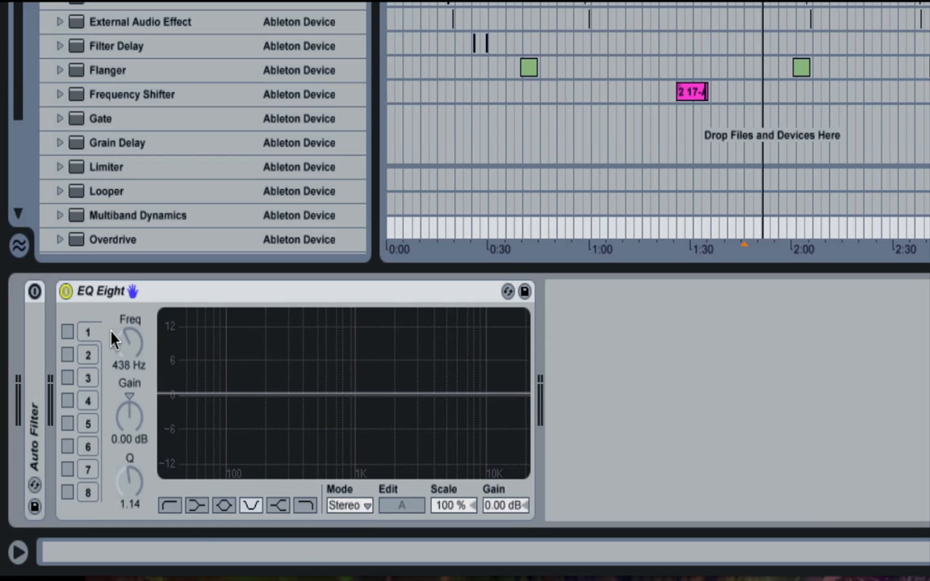
pyautogui.click(68, 332)
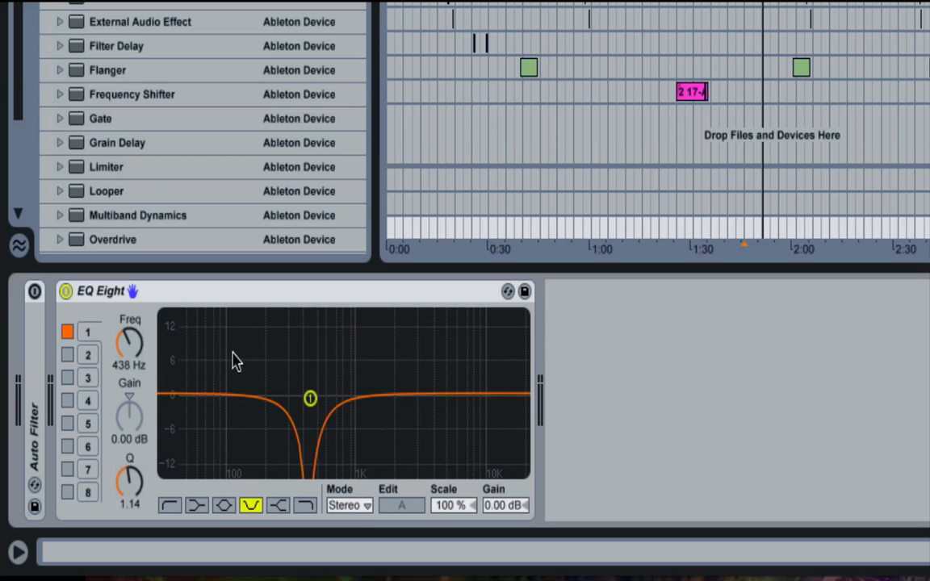
# - Set EQ Eight to L/R mode and cut band 2 of the right channel by 8.11 dB at 983 Hz
pyautogui.click(353, 506)
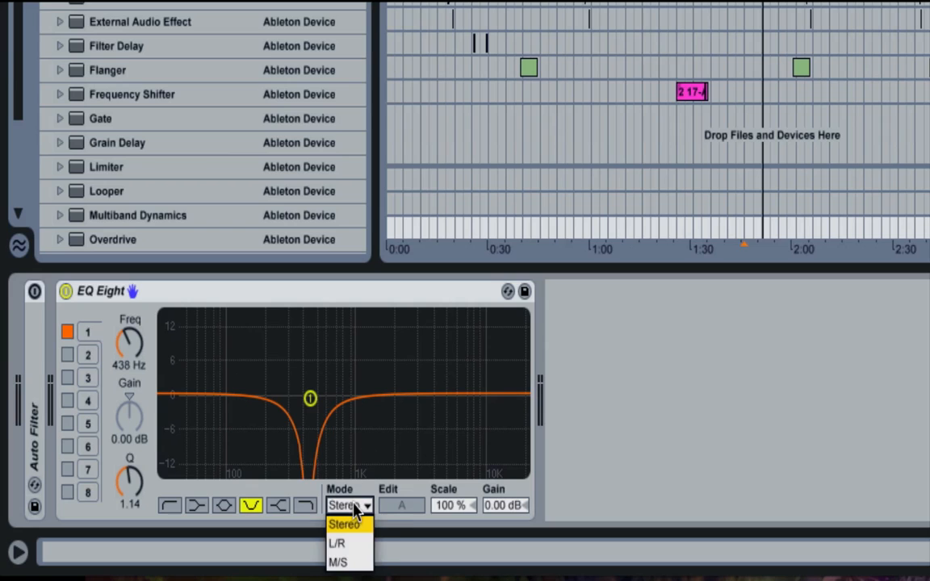
pyautogui.click(349, 546)
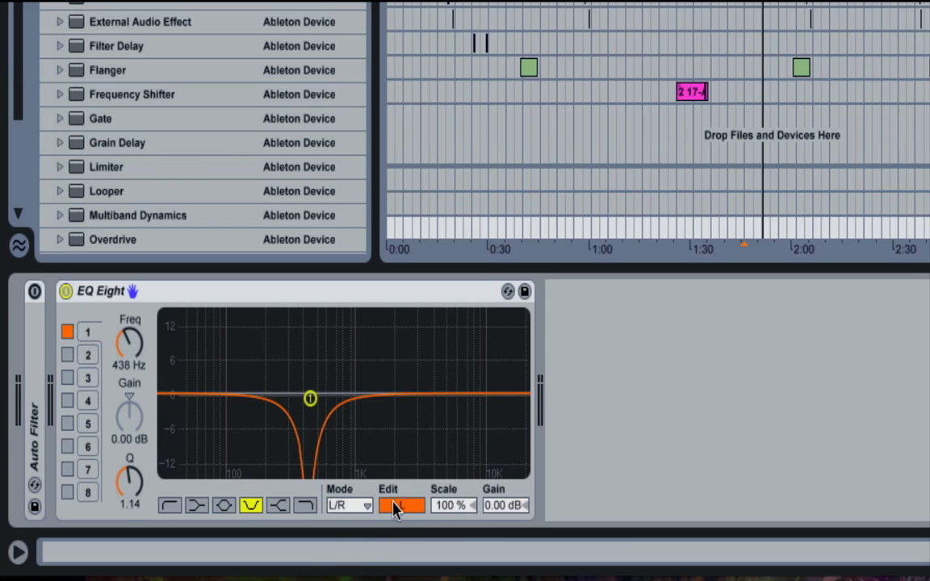
pyautogui.click(384, 507)
pyautogui.moveTo(316, 393); pyautogui.dragTo(354, 436)
# - Try EQ Eight's M/S mode, switching between editing the mid and side curves
pyautogui.click(339, 505)
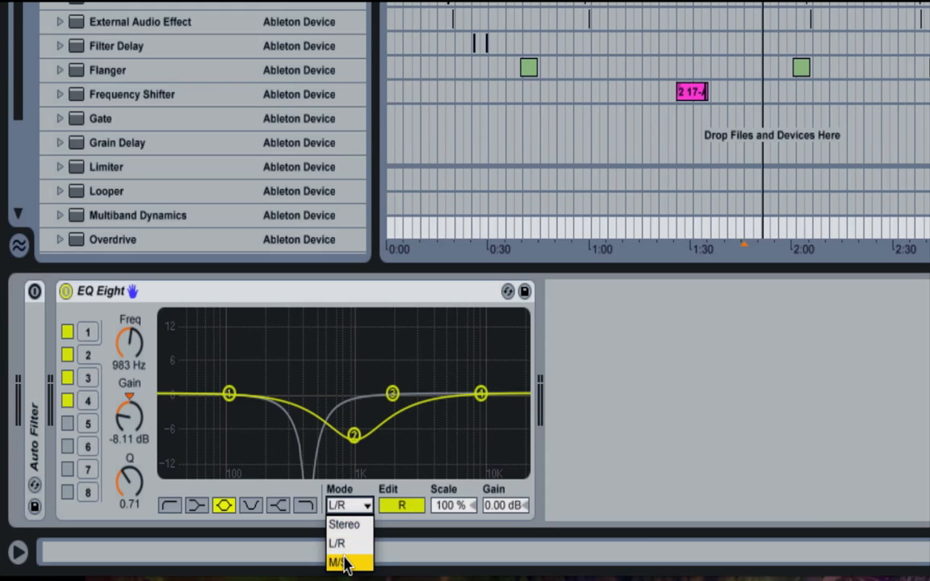
pyautogui.click(344, 563)
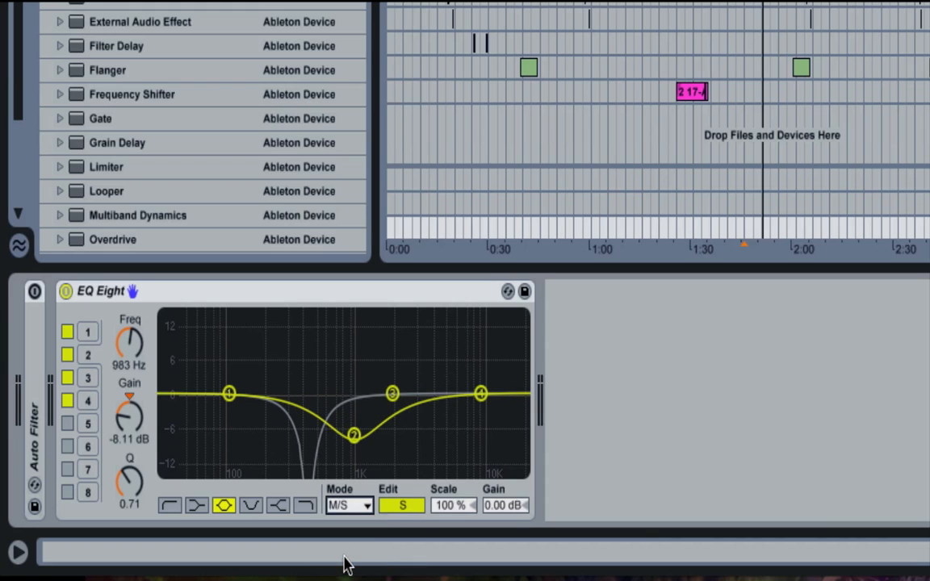
pyautogui.click(393, 505)
pyautogui.click(396, 505)
# - Return EQ Eight to L/R mode and show the left channel's curve for editing
pyautogui.click(343, 505)
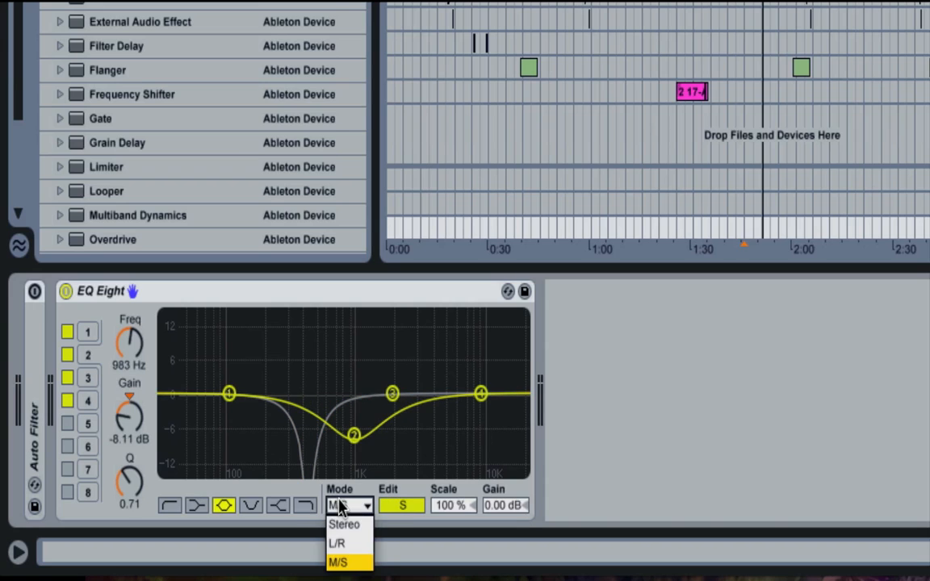
pyautogui.click(341, 542)
pyautogui.click(409, 509)
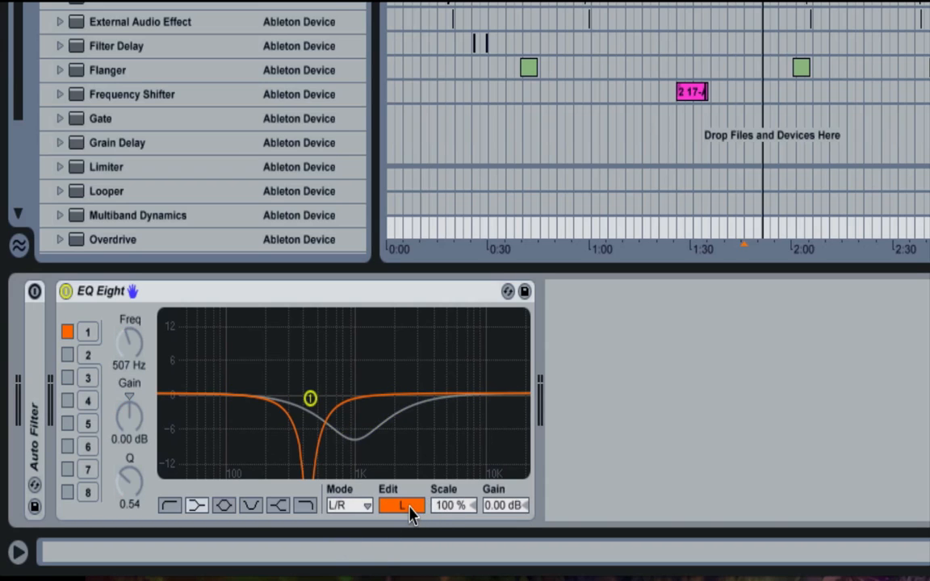
# - View the right channel's curve, set EQ Eight to M/S mode, and switch between editing the mid and side curves
pyautogui.click(397, 506)
pyautogui.click(327, 507)
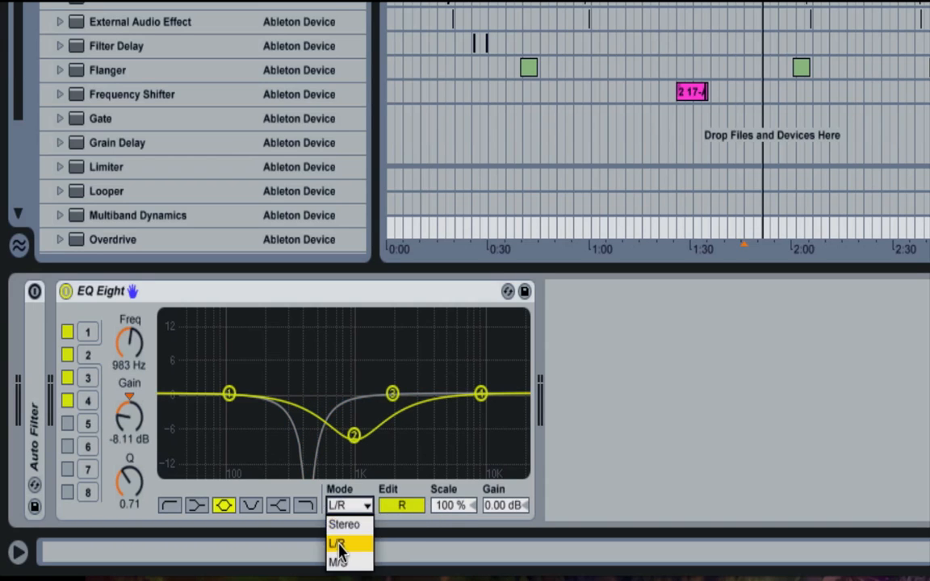
pyautogui.click(339, 560)
pyautogui.click(402, 506)
pyautogui.click(402, 506)
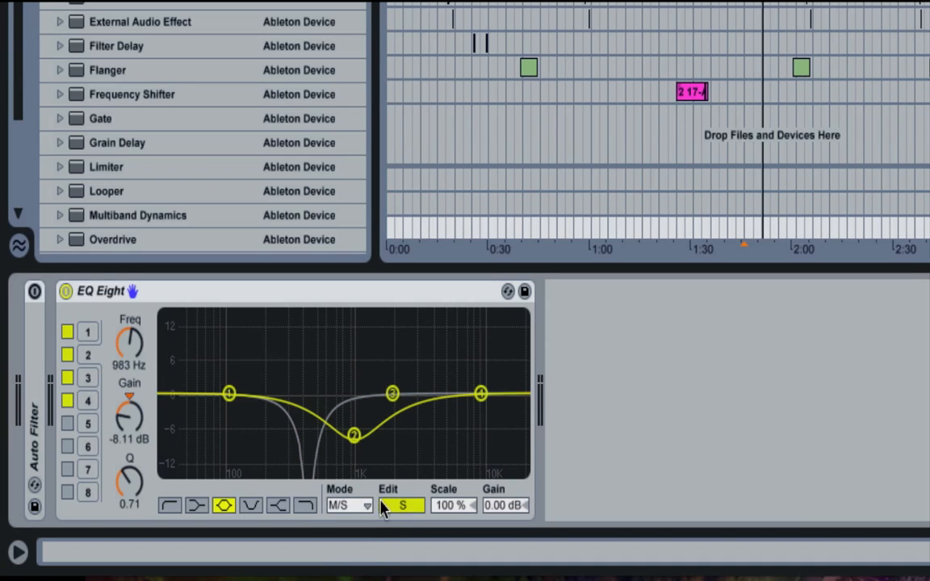
# - Set EQ Eight to Stereo mode and move band 1's notch to 725 Hz with a Q of 0.84
pyautogui.click(363, 505)
pyautogui.click(353, 523)
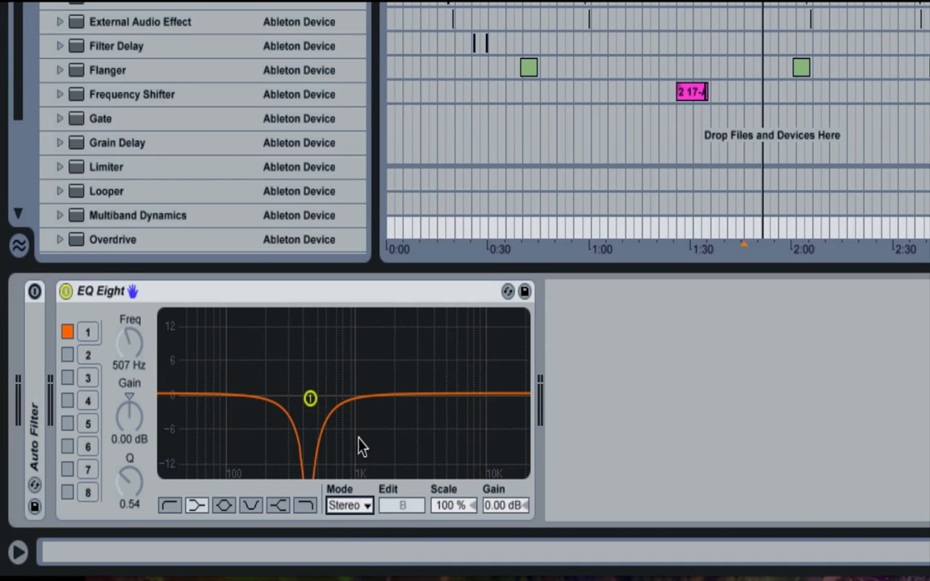
pyautogui.click(310, 398)
pyautogui.moveTo(309, 399); pyautogui.dragTo(338, 409)
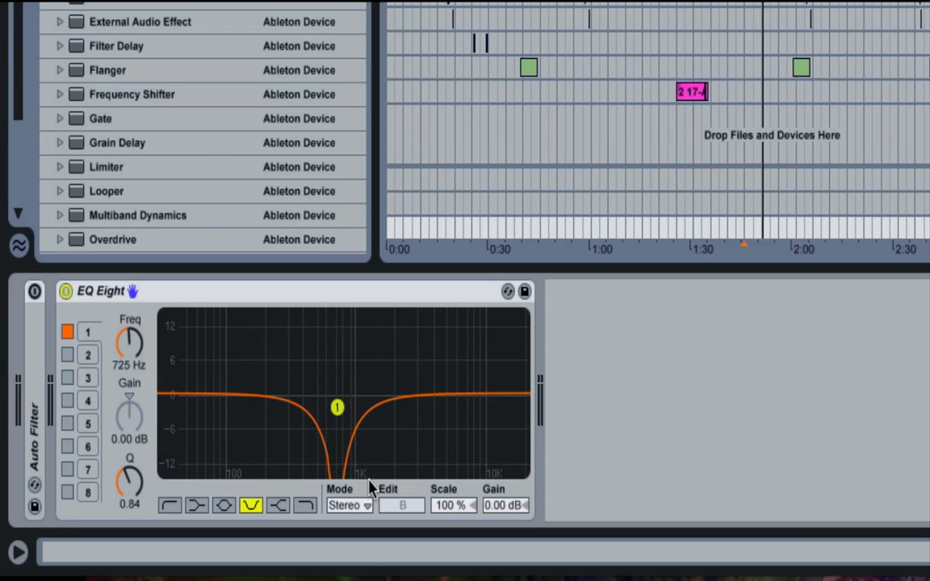
# - In L/R mode, set the right channel's band 2 to 1.84 kHz with a gain of -15.0 dB and a Q of 2.94
pyautogui.click(362, 505)
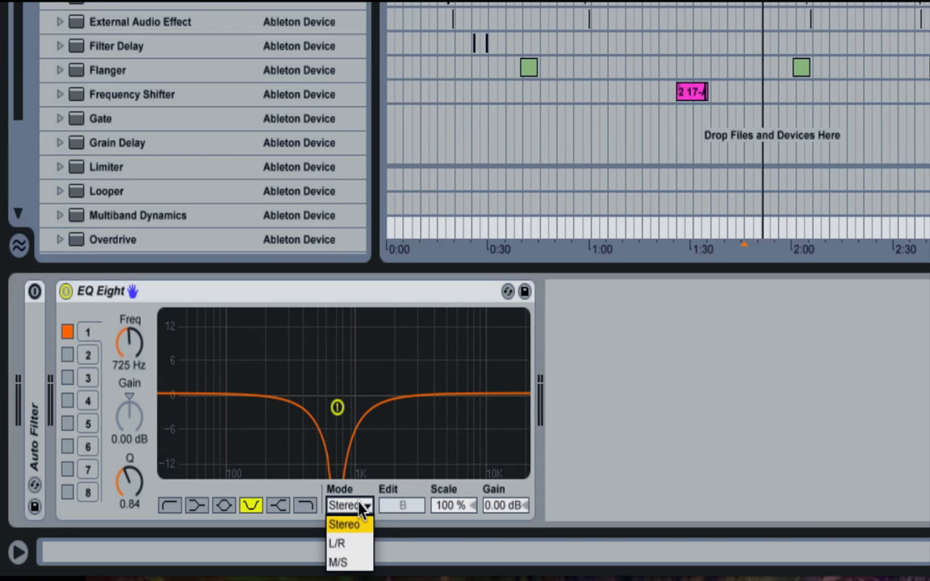
pyautogui.click(355, 551)
pyautogui.click(401, 505)
pyautogui.moveTo(353, 432); pyautogui.dragTo(382, 442)
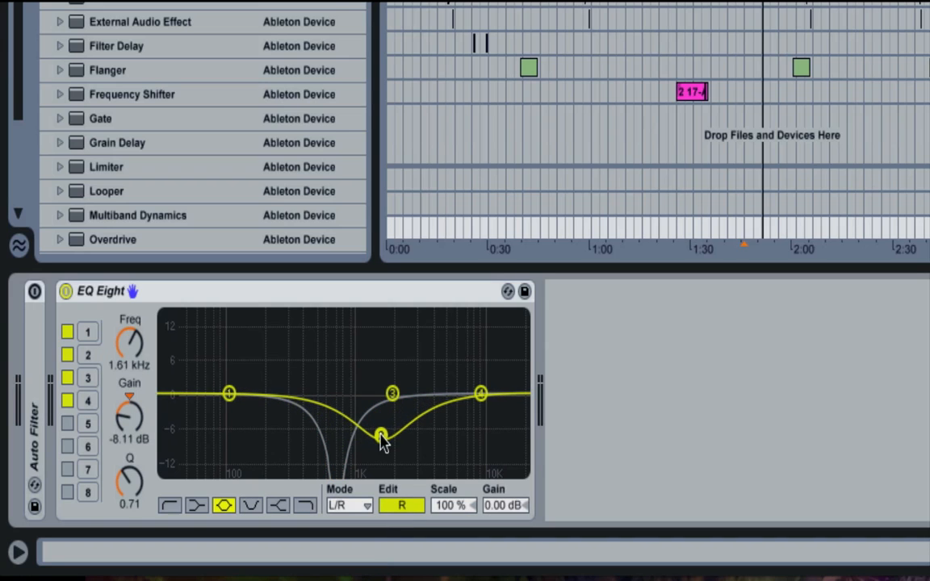
pyautogui.moveTo(126, 483); pyautogui.dragTo(125, 445)
pyautogui.moveTo(380, 436); pyautogui.dragTo(389, 469)
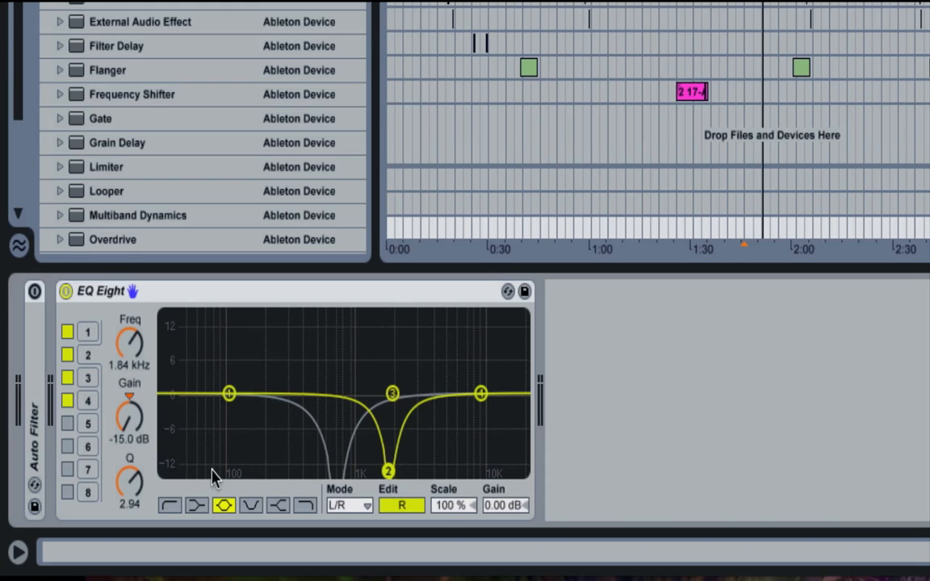
# - Show the left channel's curve for editing and select its band 1 notch
pyautogui.click(409, 509)
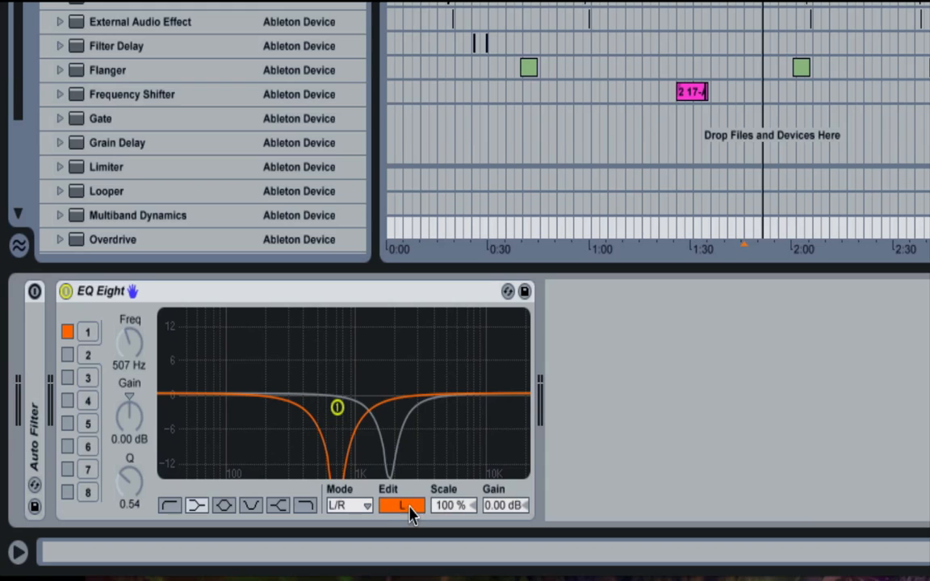
pyautogui.click(337, 408)
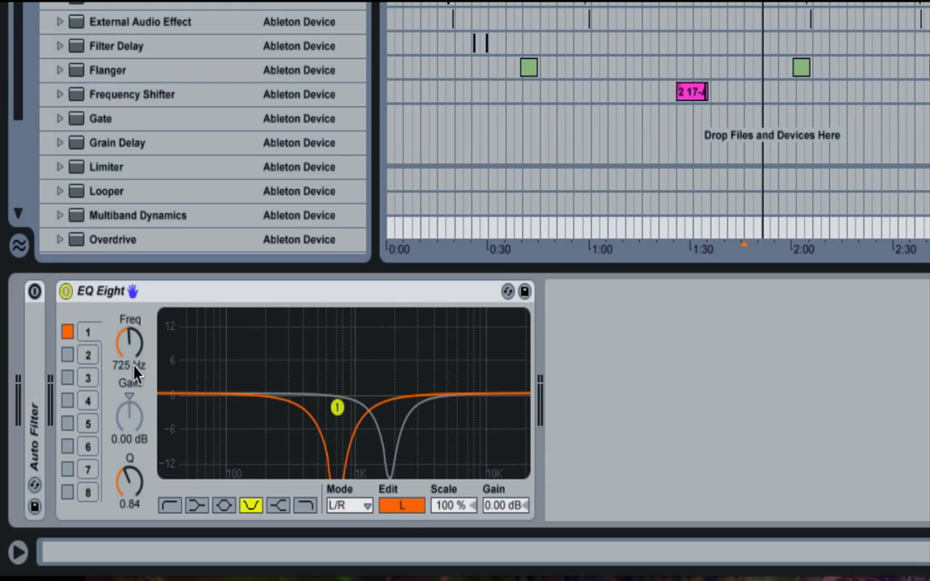
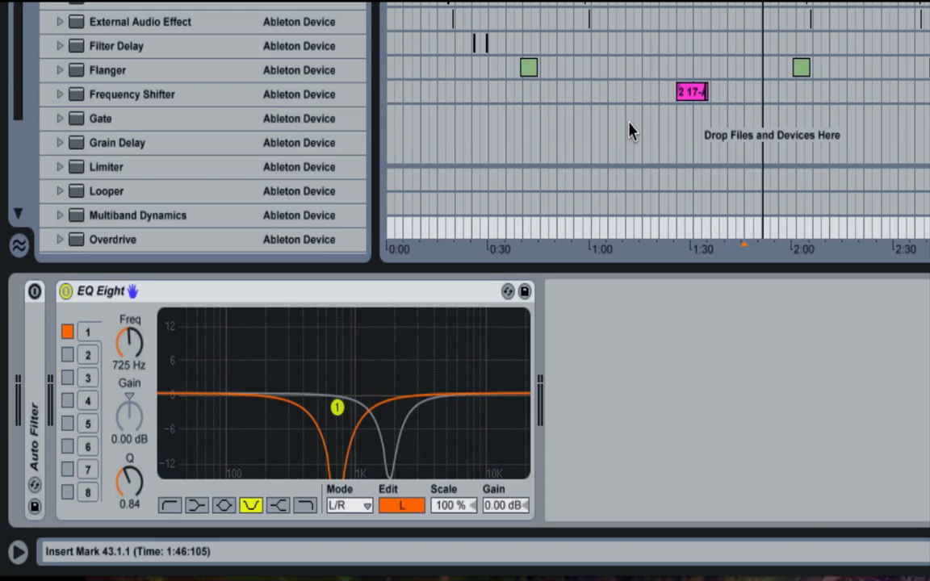
# - Toggle playback, bring up the right channel's curve for editing and select its band 2
pyautogui.press('space')
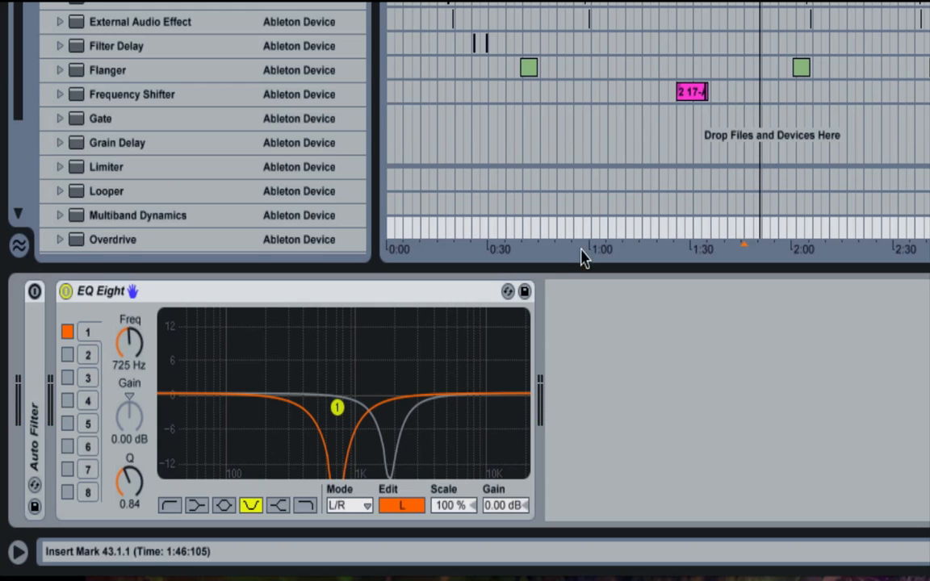
pyautogui.click(409, 506)
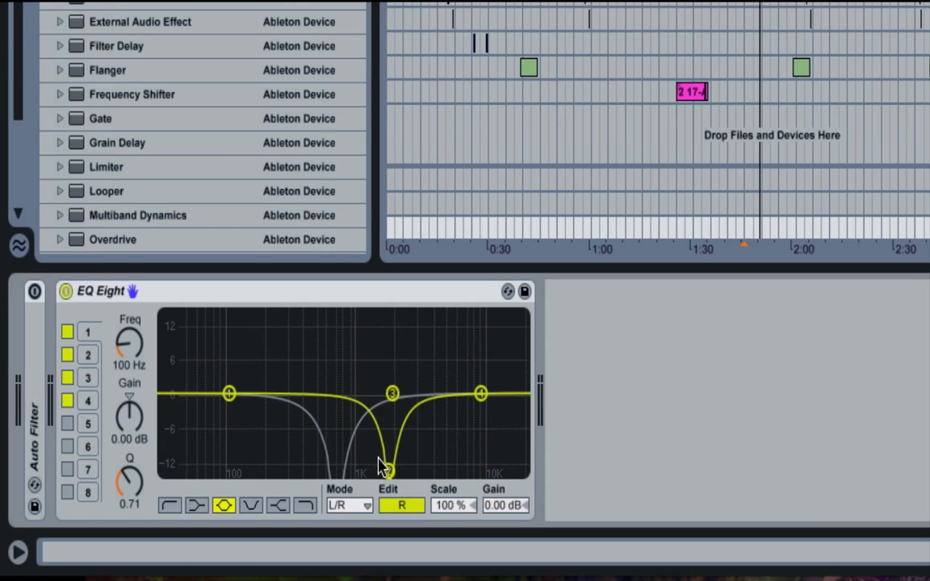
pyautogui.click(384, 468)
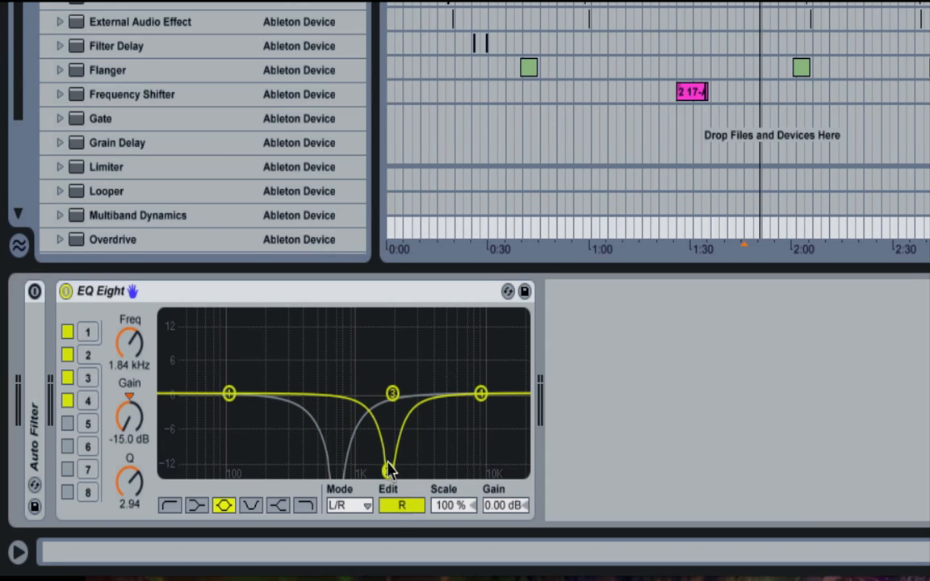
# - Set EQ Eight to M/S mode and move the mid curve's band 1 notch to 697 Hz with a Q of 1.08
pyautogui.click(363, 506)
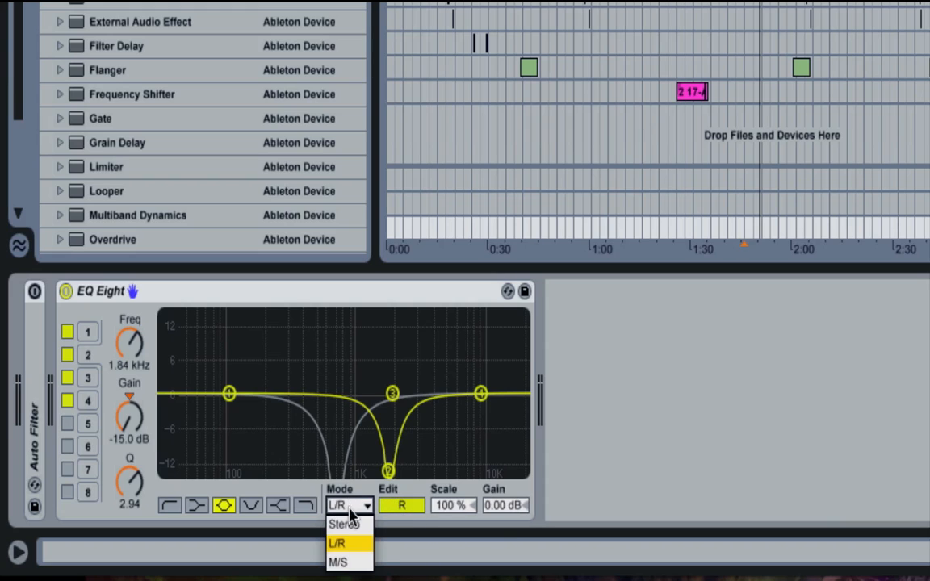
pyautogui.click(342, 564)
pyautogui.click(399, 506)
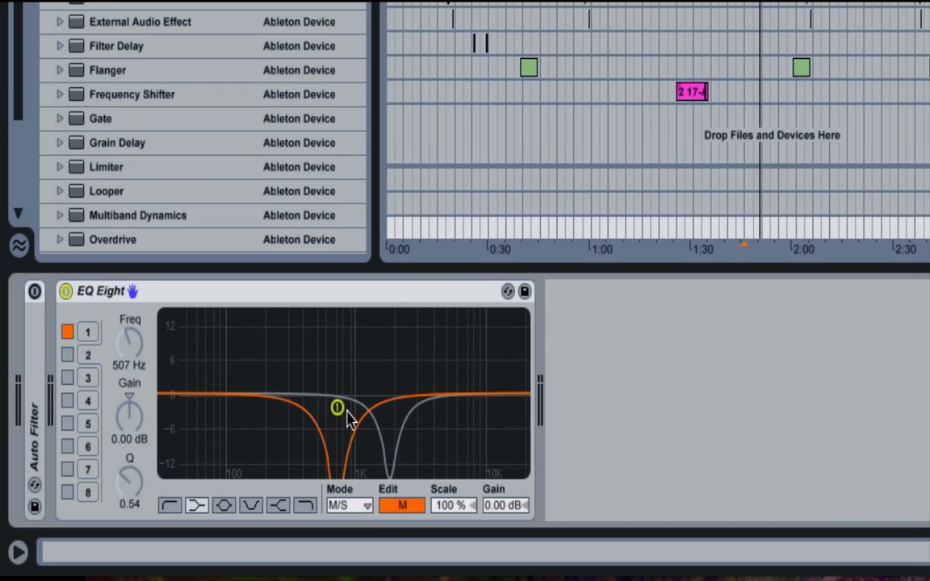
pyautogui.moveTo(339, 407)
pyautogui.mouseDown()
pyautogui.moveTo(338, 377)
pyautogui.moveTo(336, 405)
pyautogui.mouseUp()
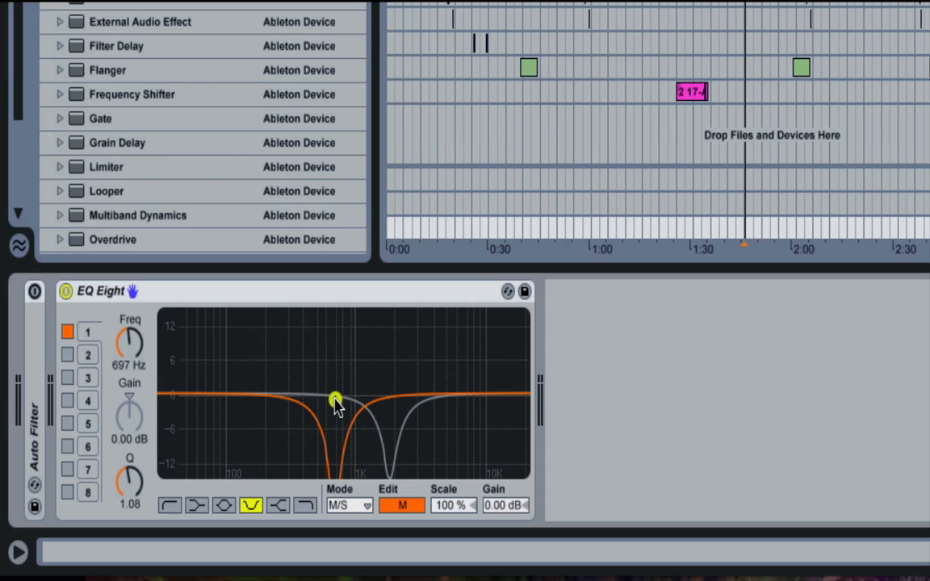
# - Flatten the side curve's band 2 to 0 dB gain at 983 Hz and switch off band 1 on the mid curve
pyautogui.click(396, 505)
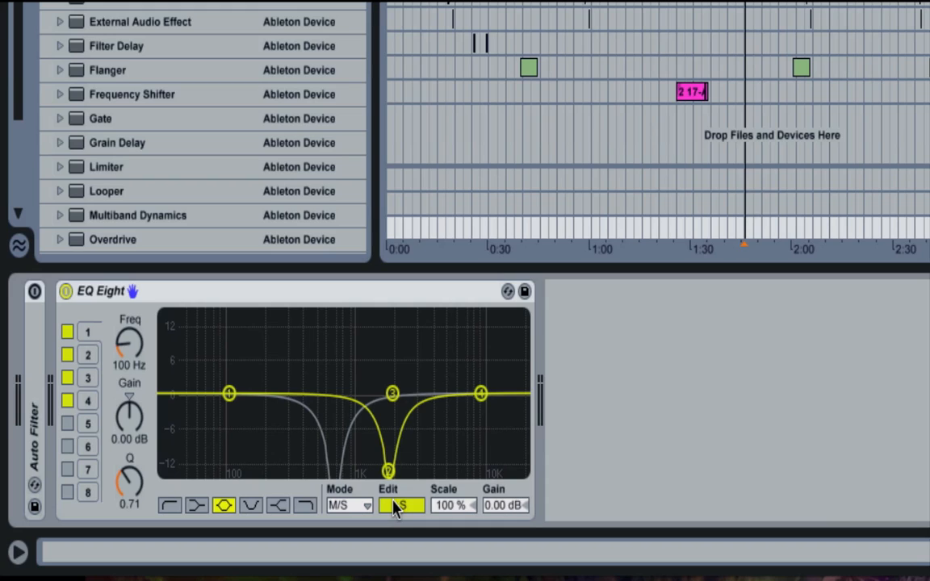
pyautogui.moveTo(393, 475); pyautogui.dragTo(355, 401)
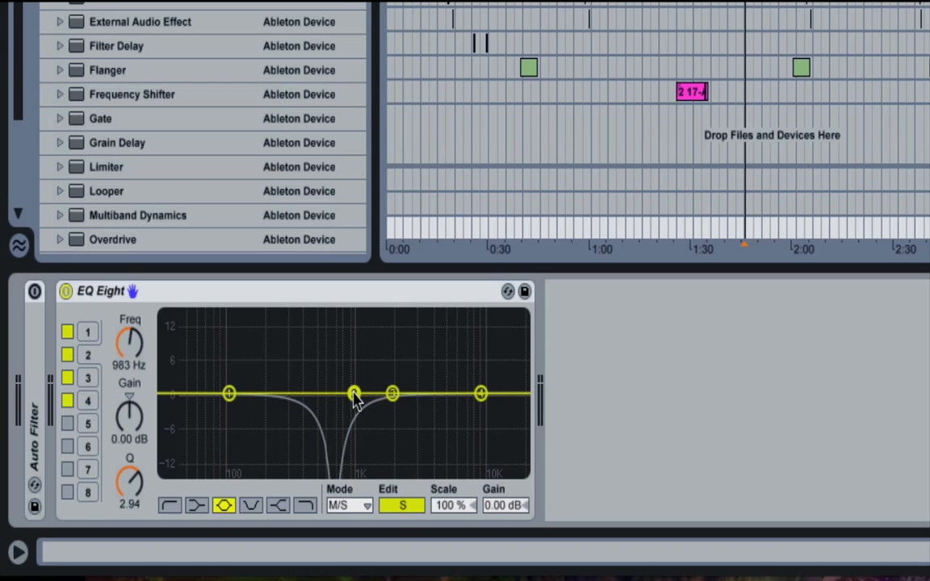
pyautogui.click(406, 507)
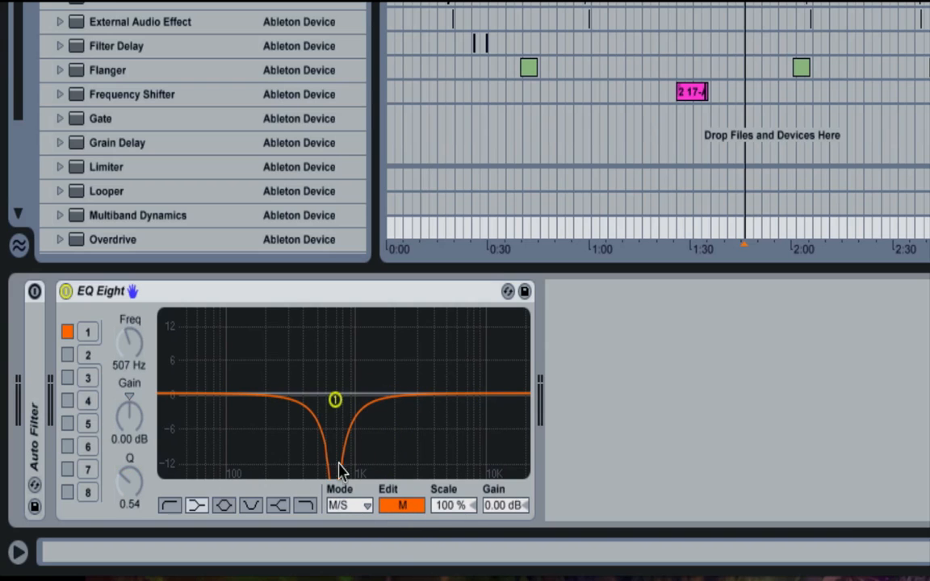
pyautogui.click(67, 331)
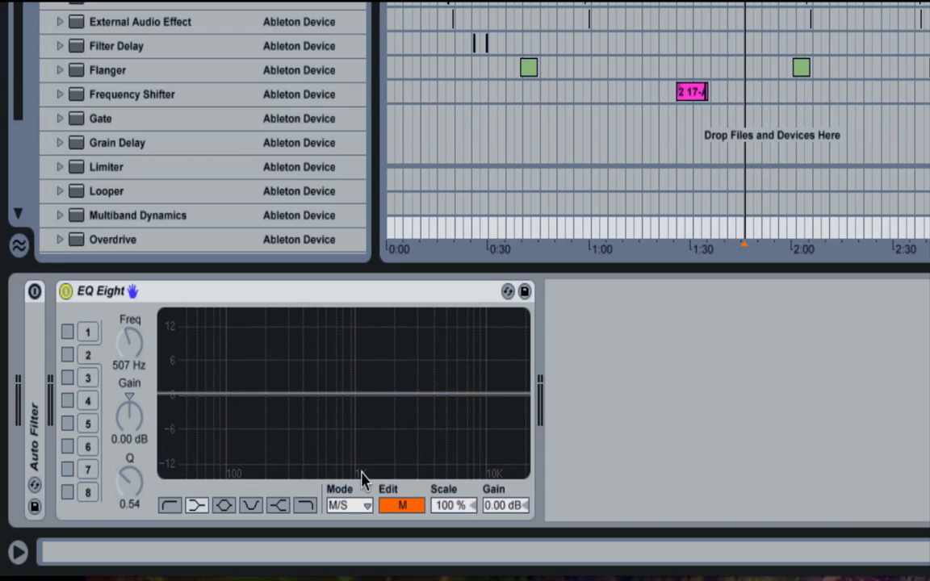
# - Set Scale to 0 % and move the side curve's band 2 to 1.00 kHz with a gain of -9.84 dB
pyautogui.click(401, 505)
pyautogui.moveTo(452, 506); pyautogui.dragTo(452, 468)
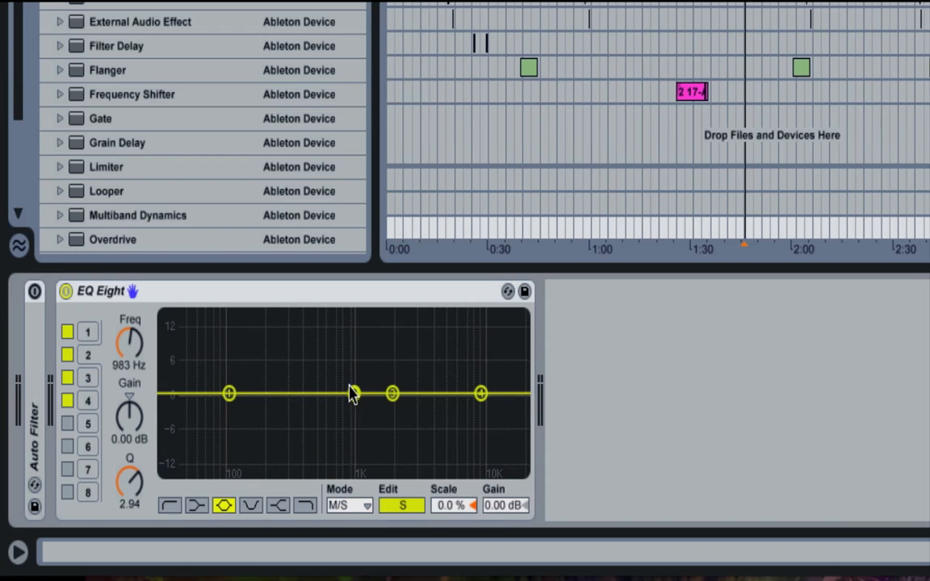
pyautogui.moveTo(356, 394); pyautogui.dragTo(355, 444)
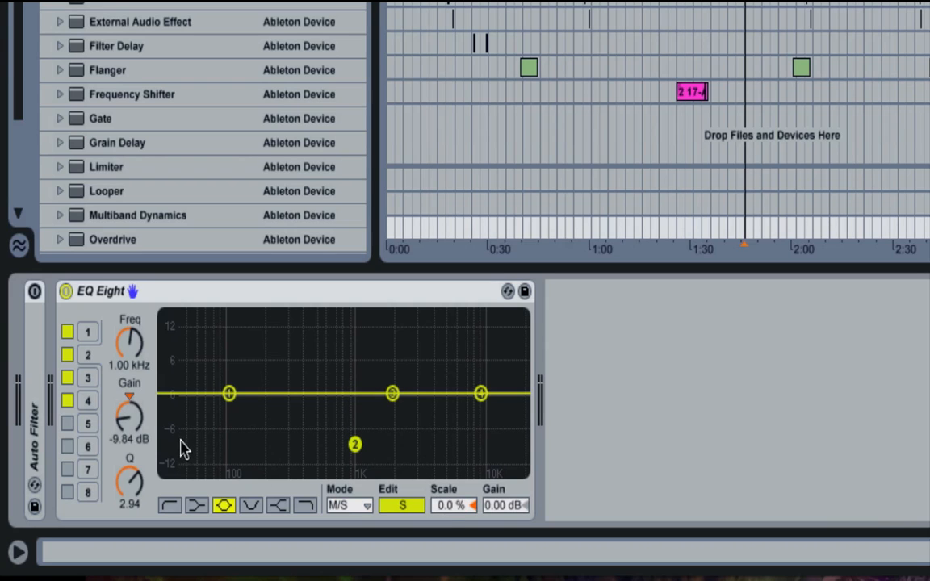
# - Raise the side curve's Scale to 200 % for playback and reduce it to 17 %
pyautogui.click(401, 504)
pyautogui.click(400, 505)
pyautogui.moveTo(443, 504); pyautogui.dragTo(444, 428)
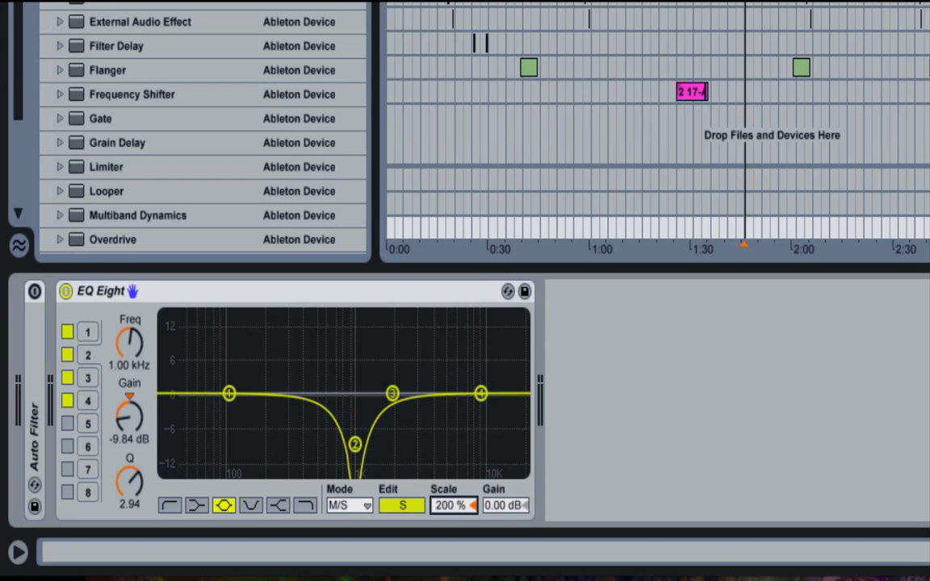
pyautogui.moveTo(446, 506); pyautogui.dragTo(473, 460)
pyautogui.press('space')
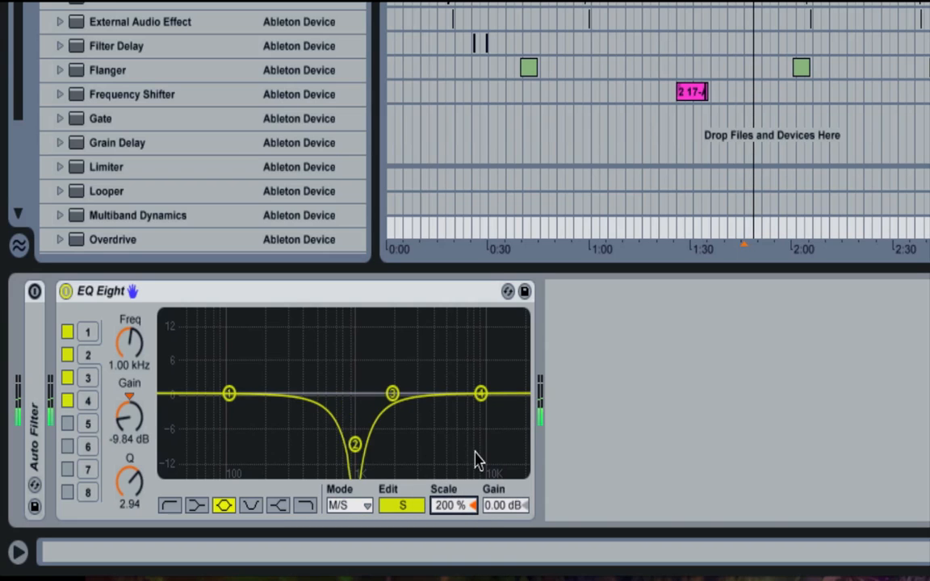
pyautogui.moveTo(475, 520); pyautogui.dragTo(471, 563)
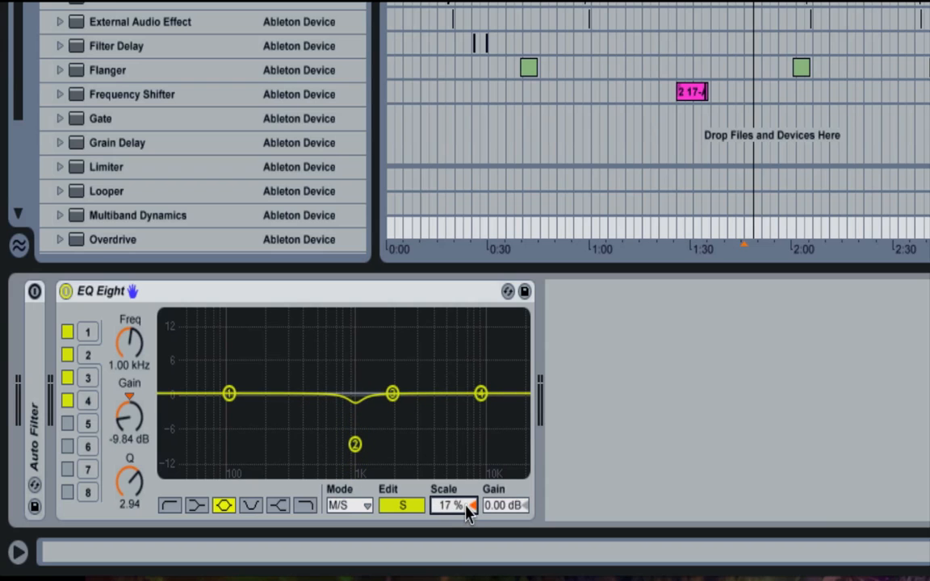
# - Set EQ Eight to Stereo mode, enable band 1 and set its frequency to 500 Hz
pyautogui.click(355, 505)
pyautogui.click(352, 527)
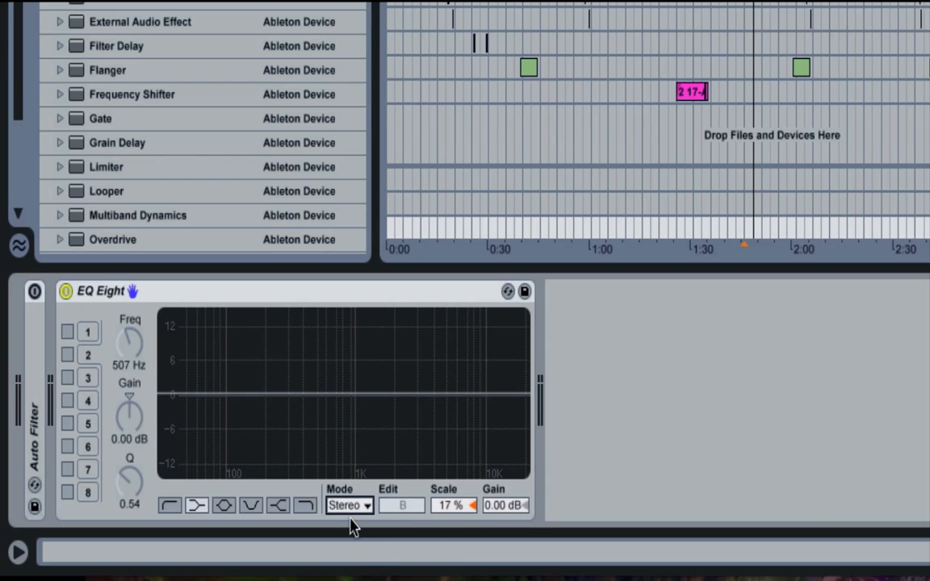
pyautogui.click(66, 333)
pyautogui.click(115, 365)
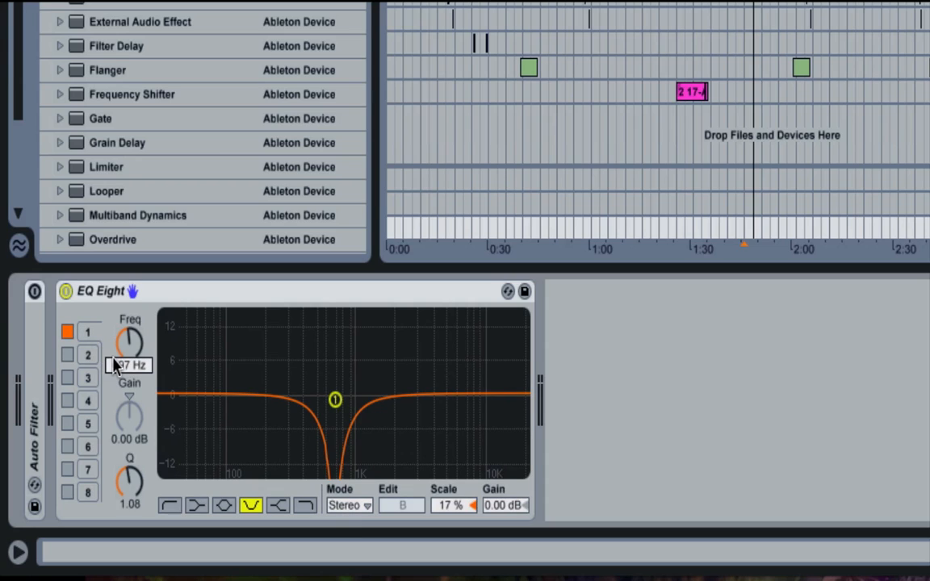
pyautogui.write('500')
pyautogui.press('Return')
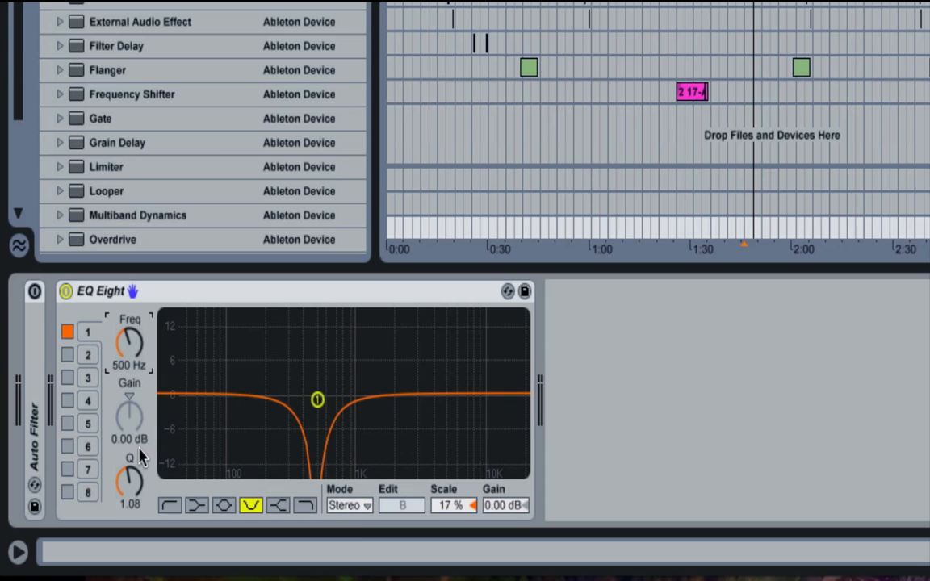
# - Change band 1 to a bell filter with a gain of 15.0 dB and a Q of 0.14
pyautogui.click(224, 505)
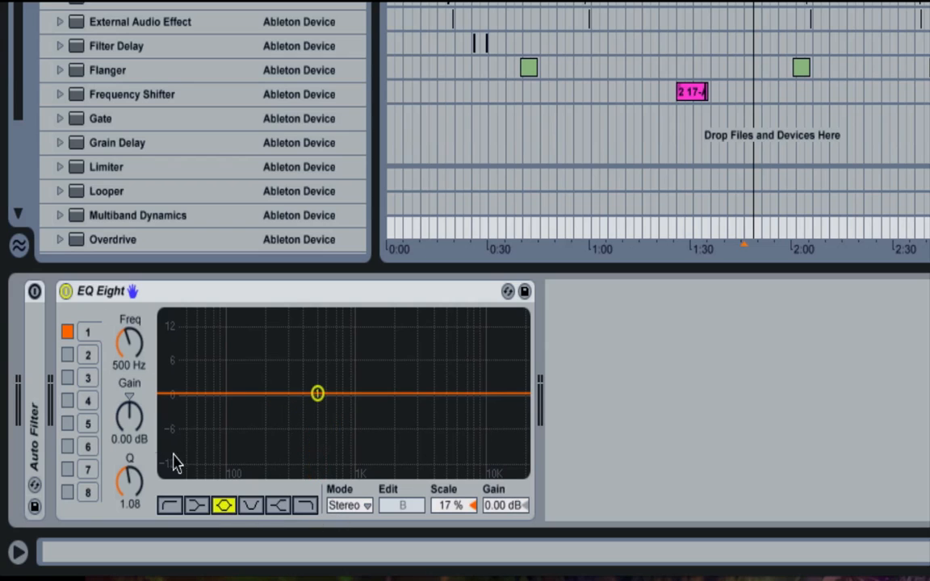
pyautogui.moveTo(127, 413); pyautogui.dragTo(128, 306)
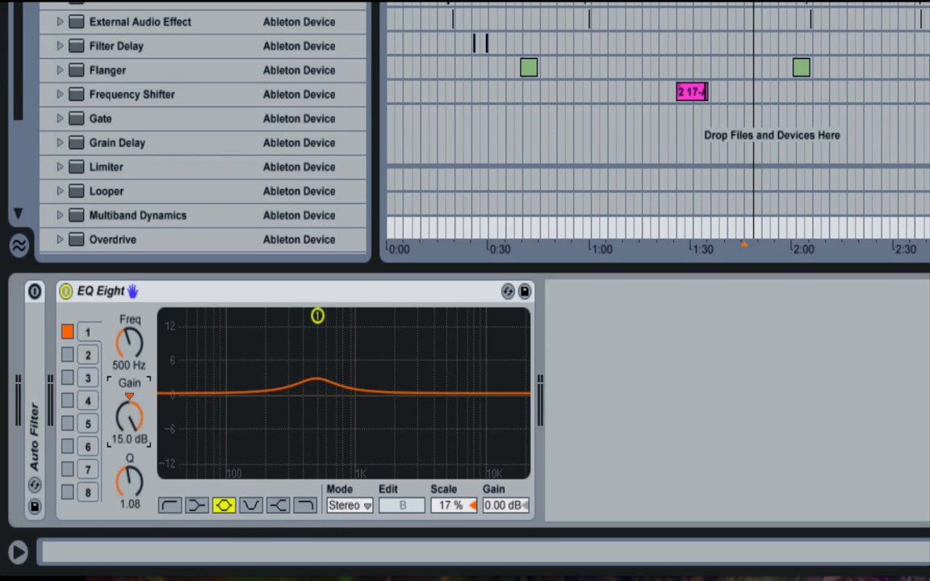
pyautogui.moveTo(129, 480); pyautogui.dragTo(129, 525)
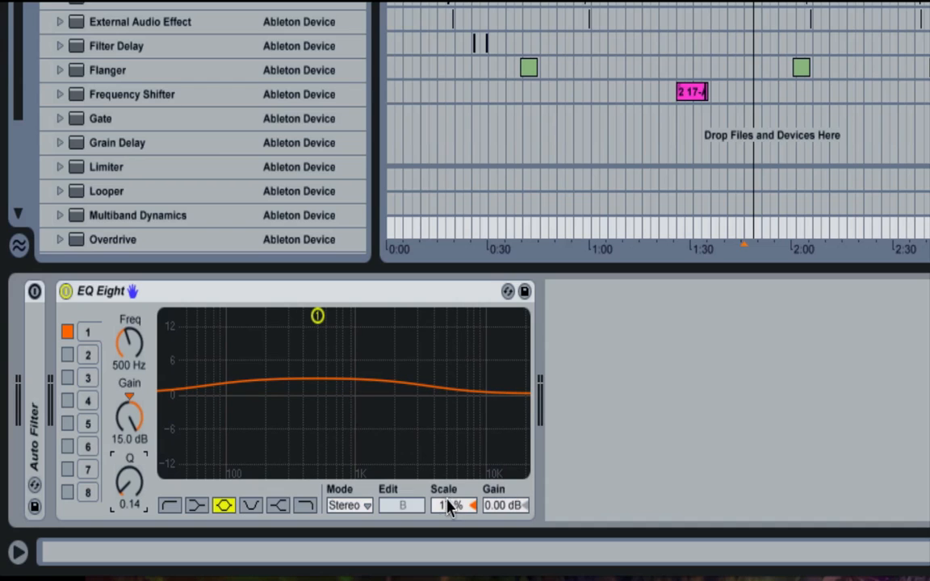
# - Set Scale to 100 %, and set band 1's gain to 0.00 dB and its Q to 4.08
pyautogui.moveTo(448, 504); pyautogui.dragTo(473, 502)
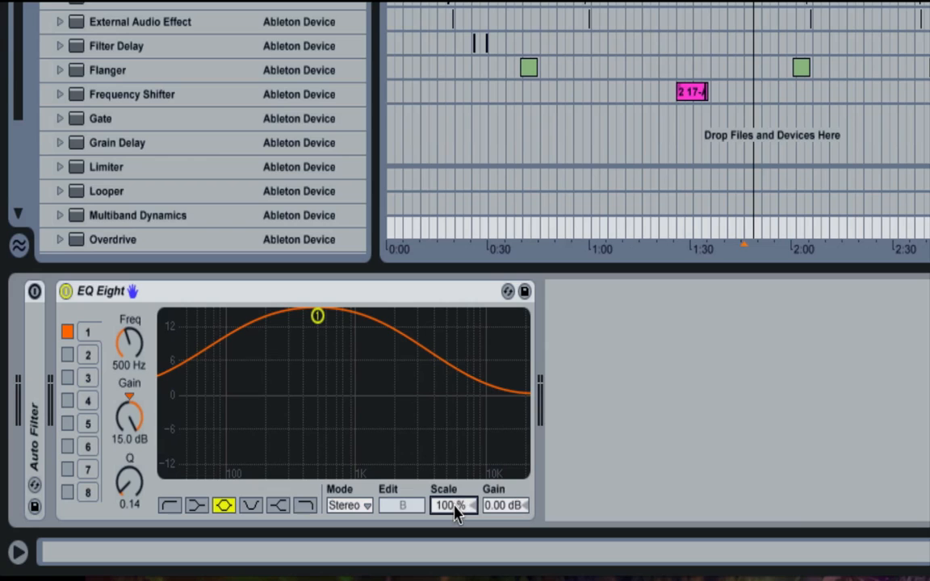
pyautogui.moveTo(449, 504); pyautogui.dragTo(473, 504)
pyautogui.moveTo(123, 385); pyautogui.dragTo(130, 439)
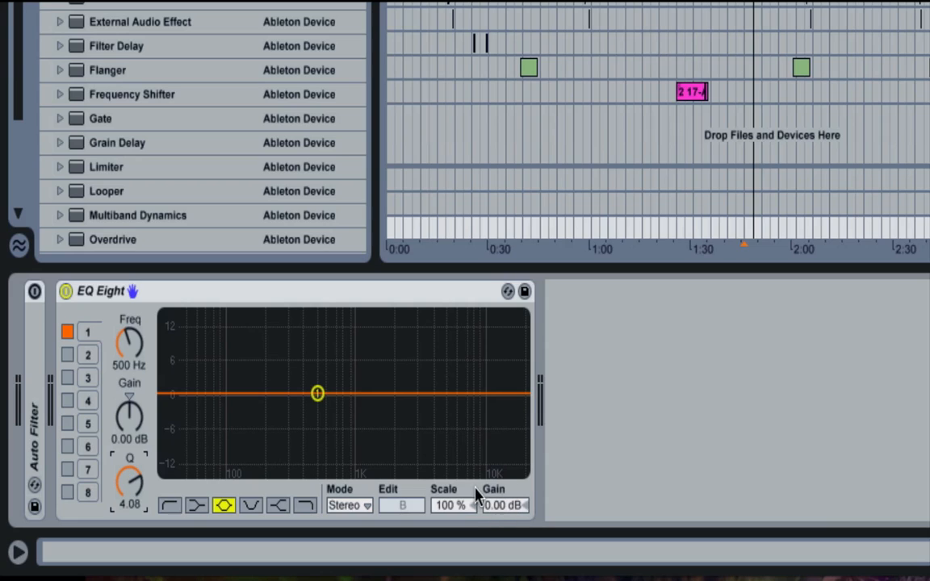
# - Turn band 1 into a cut at 684 Hz with a gain of -15.0 dB and a Q of 2.49
pyautogui.click(504, 506)
pyautogui.moveTo(317, 394); pyautogui.dragTo(333, 470)
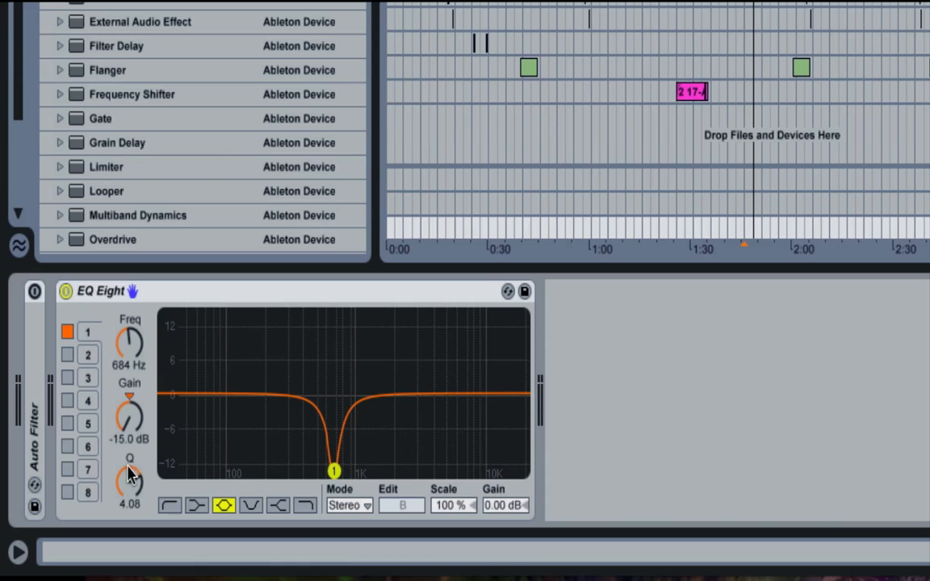
pyautogui.moveTo(129, 481); pyautogui.dragTo(129, 498)
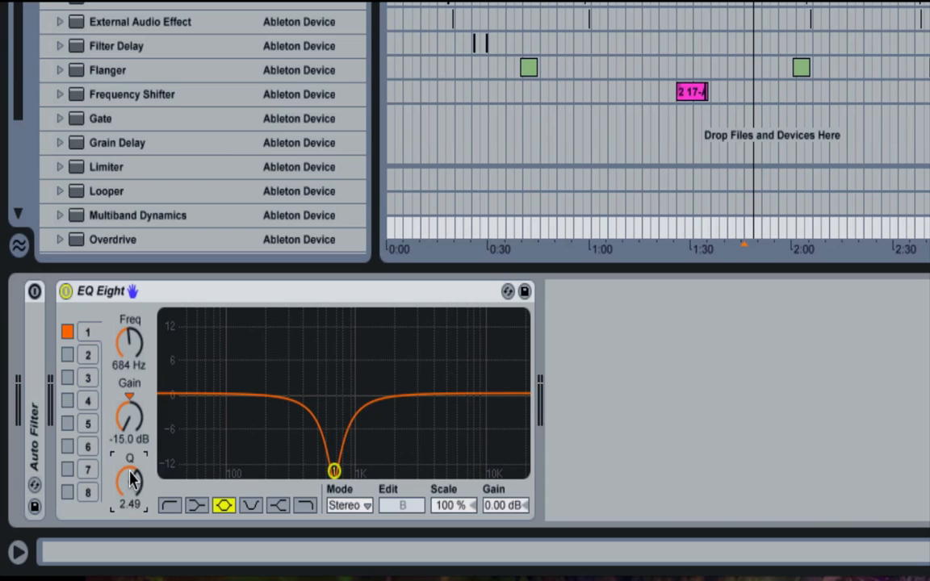
# - Set band 1's gain to 15.0 dB and compare the sound with EQ Eight switched off and on
pyautogui.moveTo(128, 416); pyautogui.dragTo(128, 380)
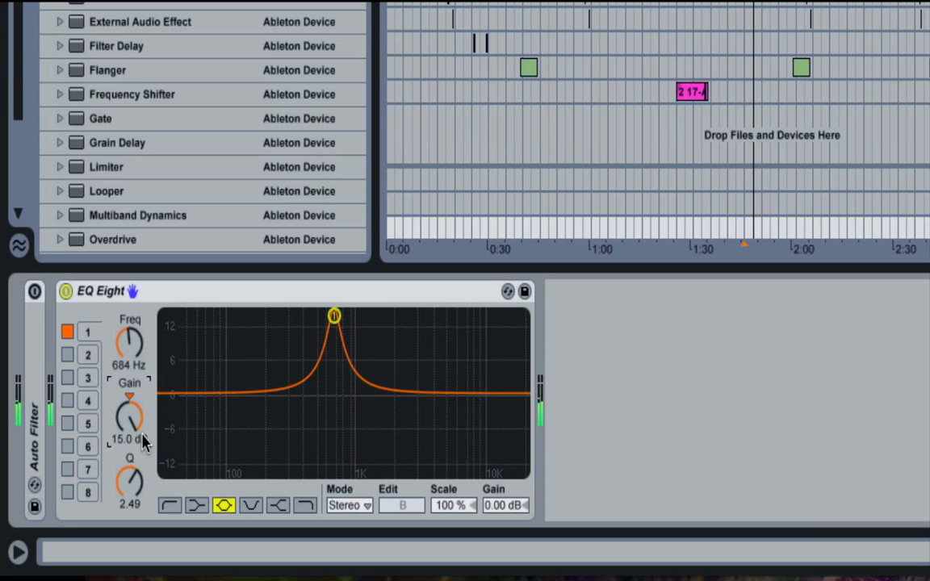
pyautogui.click(66, 291)
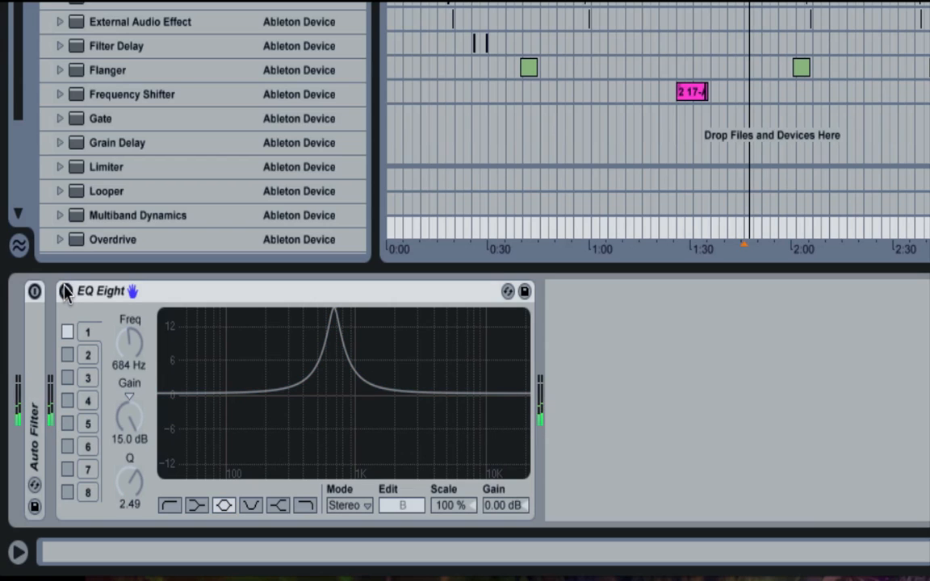
pyautogui.click(66, 292)
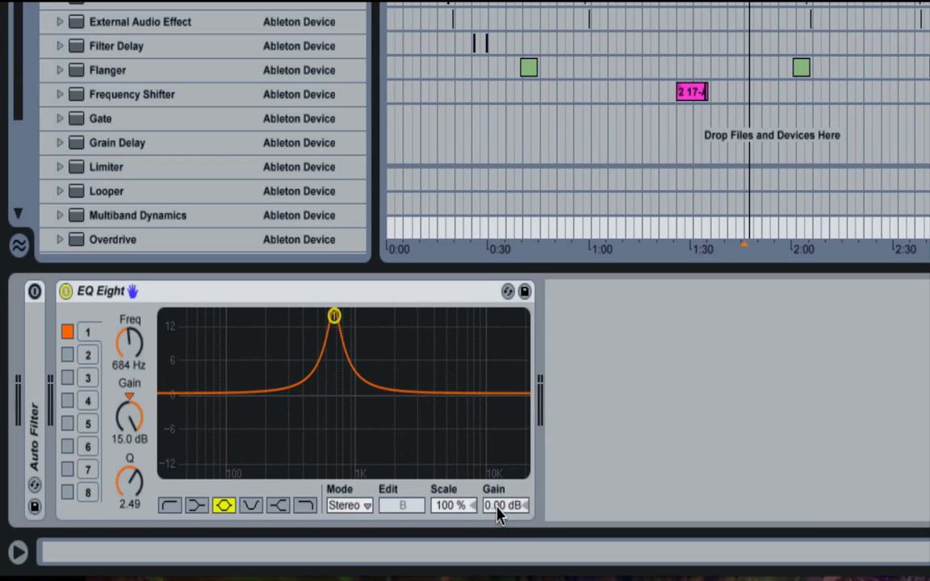
# - Set EQ Eight's output gain to -5.06 dB and compare the level with the device off and on
pyautogui.moveTo(498, 515); pyautogui.dragTo(498, 533)
pyautogui.click(65, 292)
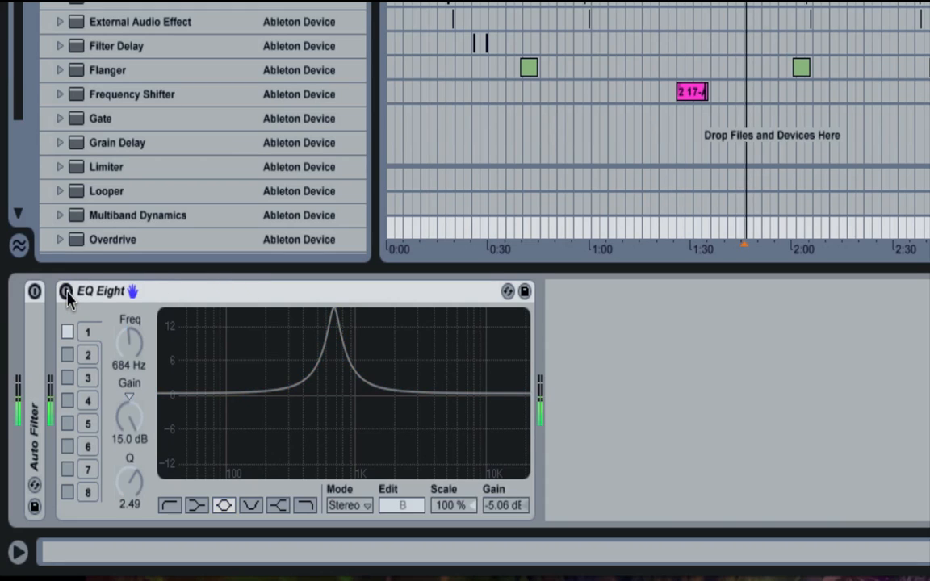
pyautogui.click(66, 291)
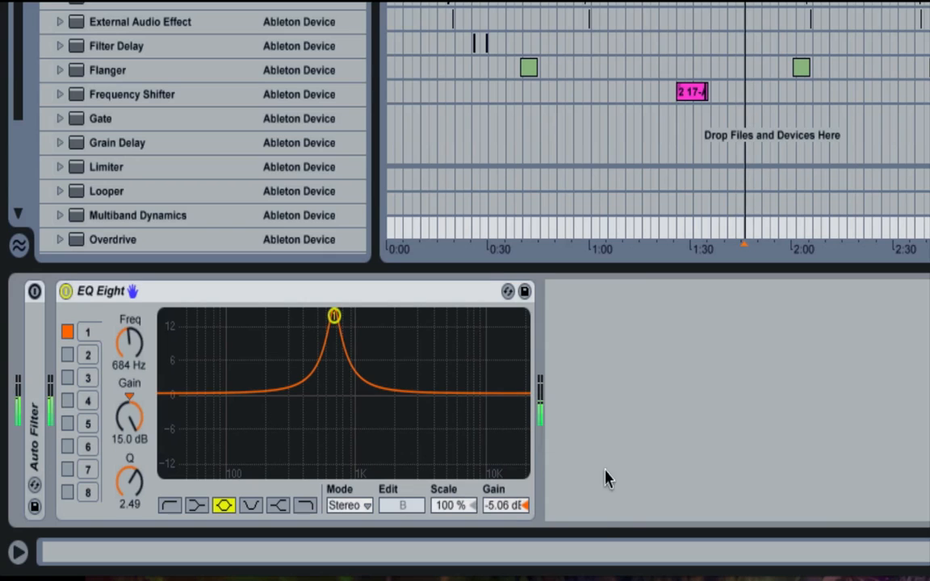
# - Adjust EQ Eight's output gain to -4.94 dB and repeat the off and on comparison
pyautogui.click(504, 511)
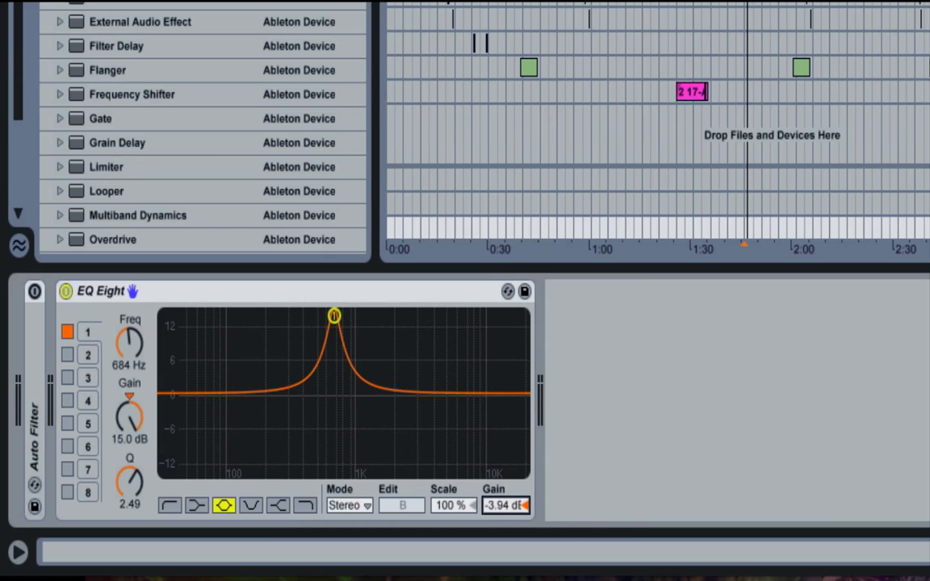
pyautogui.press('Down')
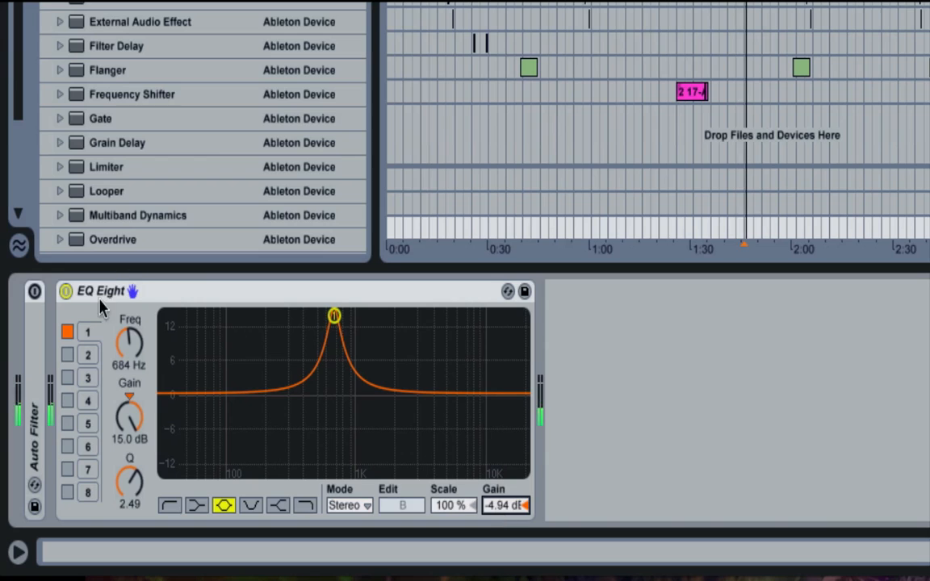
pyautogui.click(66, 291)
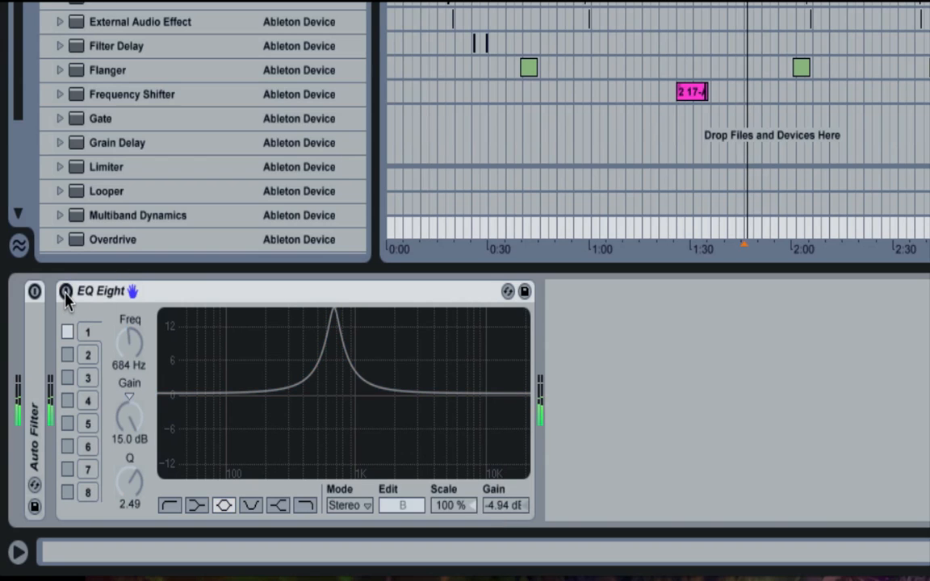
pyautogui.click(65, 291)
# - Set EQ Eight's output gain to -3.38 dB and compare the level with the device off and on
pyautogui.moveTo(503, 508); pyautogui.dragTo(503, 503)
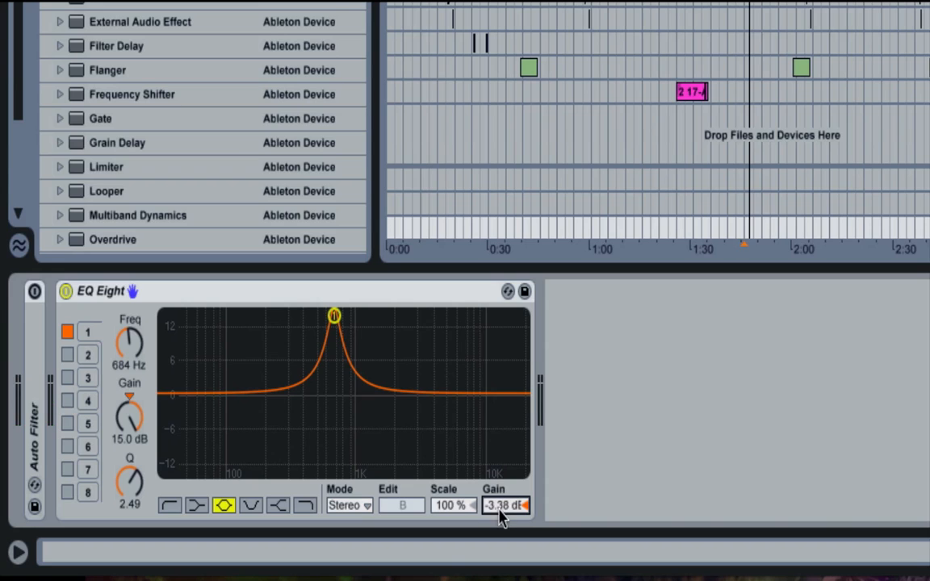
pyautogui.click(65, 292)
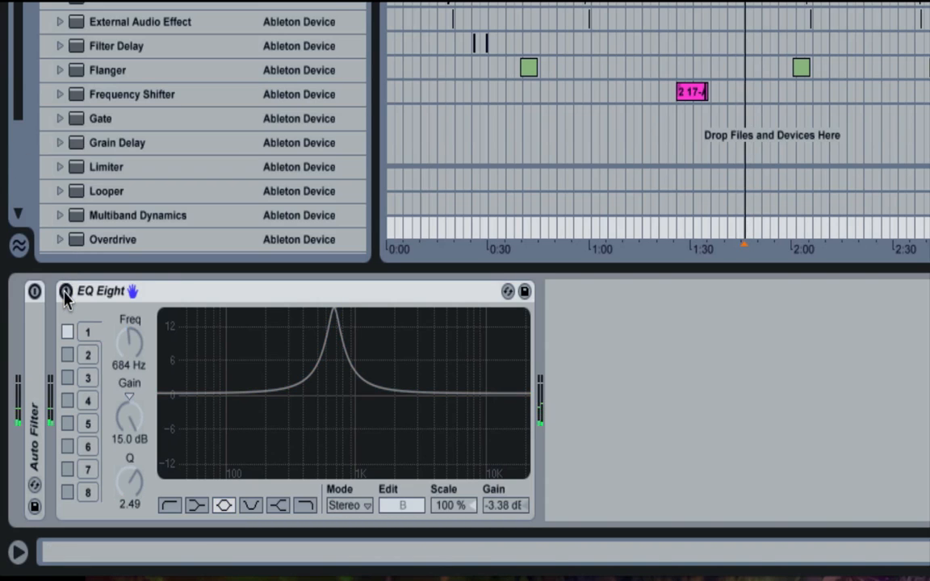
pyautogui.click(65, 291)
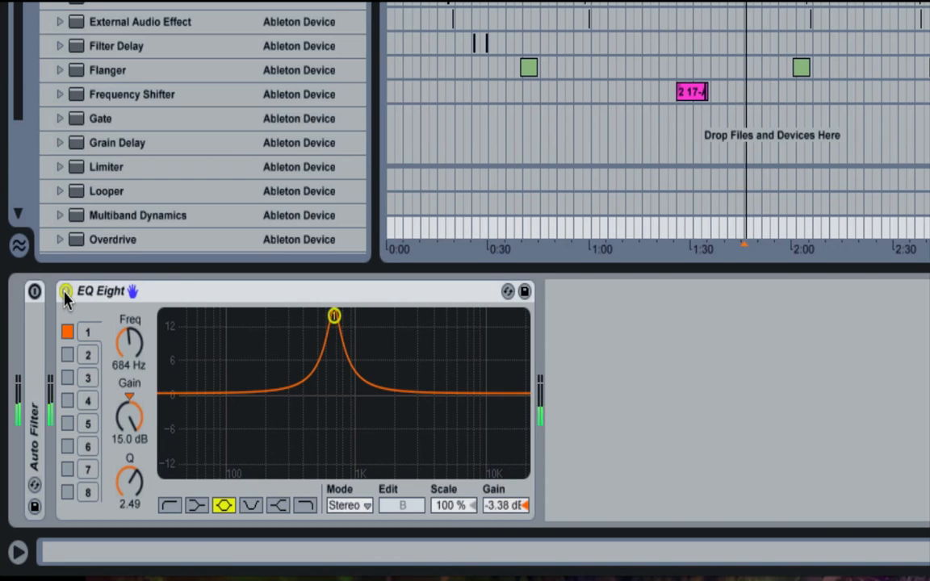
# - Raise EQ Eight's output gain to -2.62 dB and compare the sound with the device off and on again
pyautogui.moveTo(502, 507); pyautogui.dragTo(502, 503)
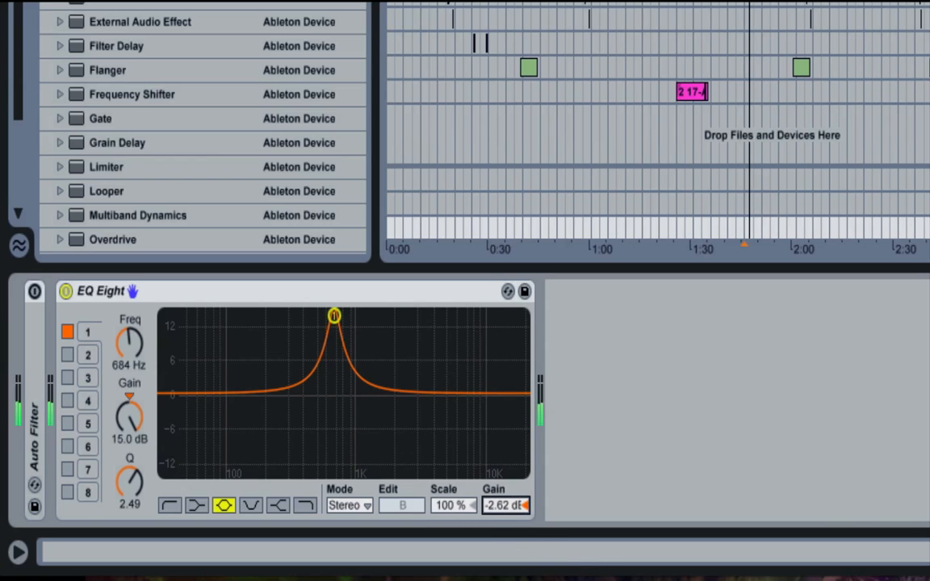
pyautogui.click(65, 292)
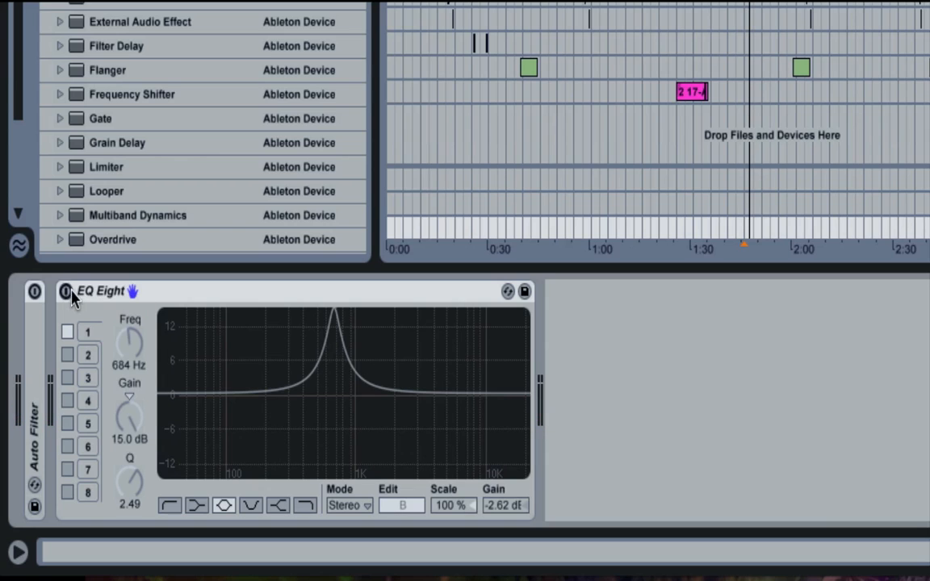
pyautogui.click(65, 291)
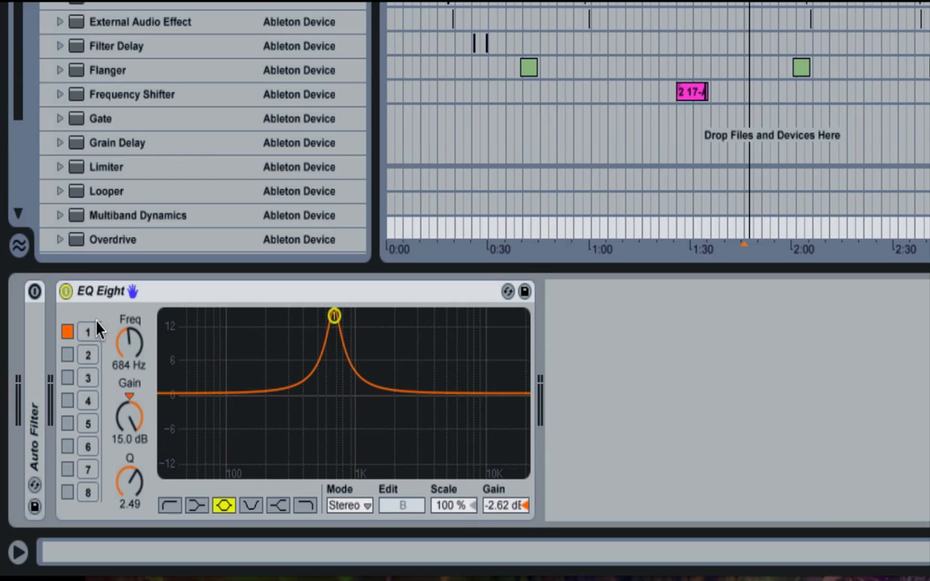
# - Reset band 1's gain to 0.00 dB and set EQ Eight's output gain to 6.00 dB
pyautogui.click(133, 403)
pyautogui.press('Delete')
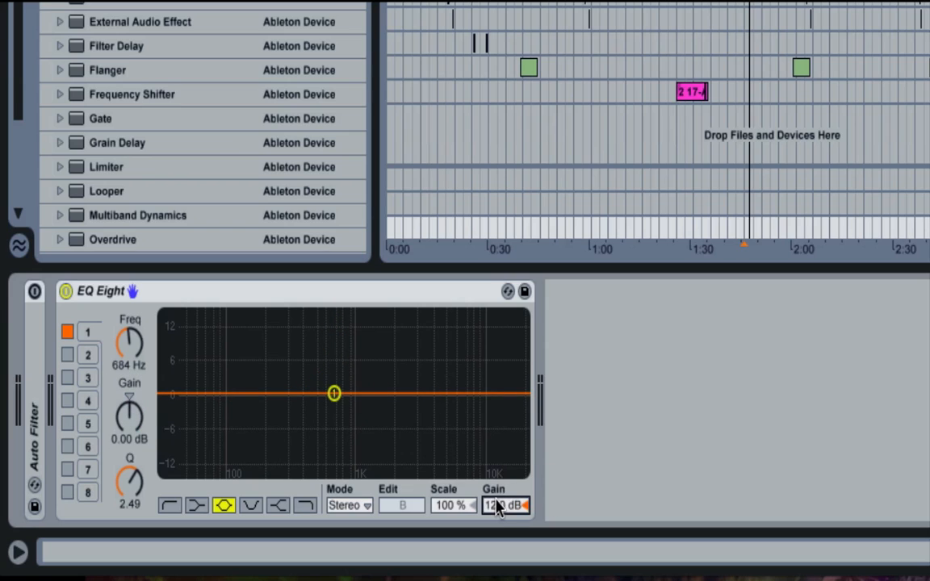
pyautogui.moveTo(498, 506); pyautogui.dragTo(498, 518)
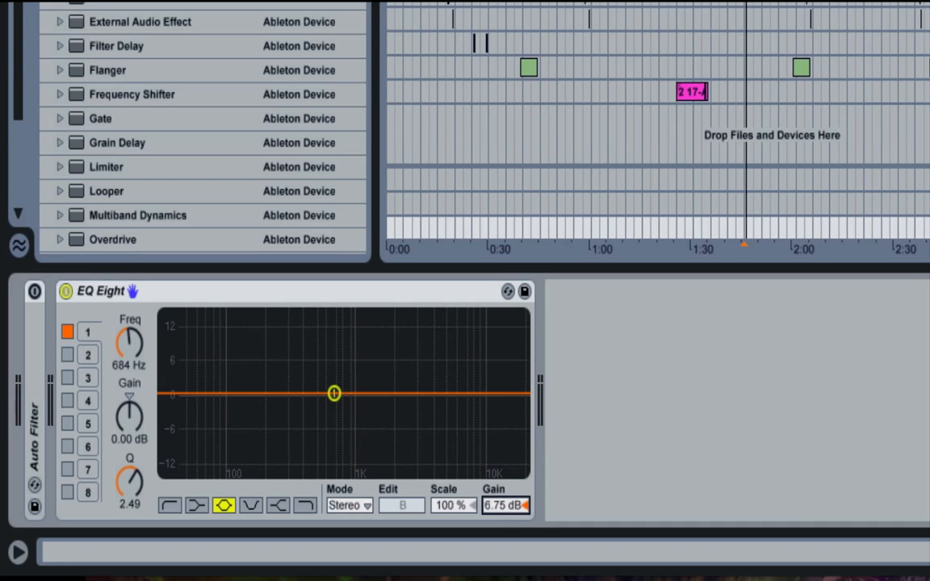
pyautogui.press('Return')
pyautogui.press('space')
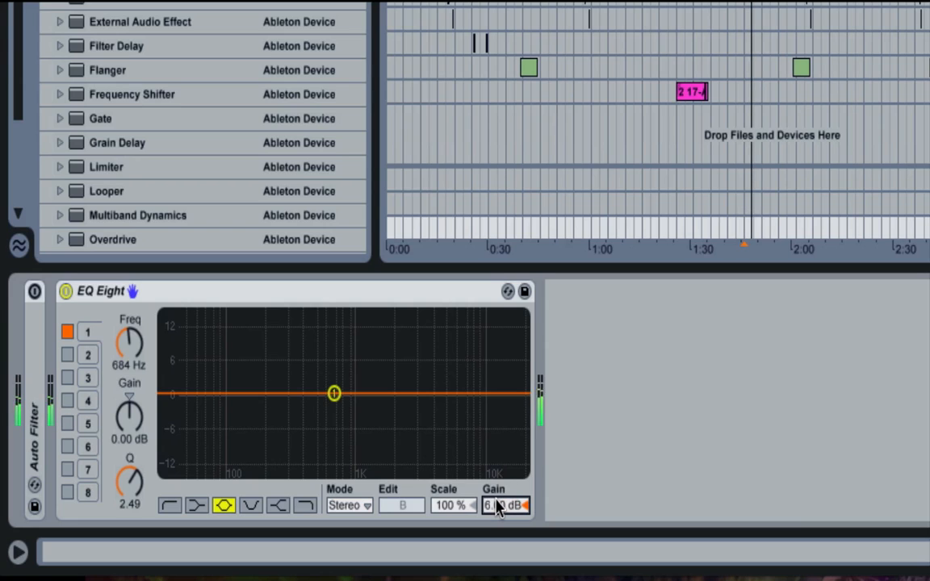
# - Delete EQ Eight from the track, then unfold Auto Filter and switch it on
pyautogui.click(310, 300)
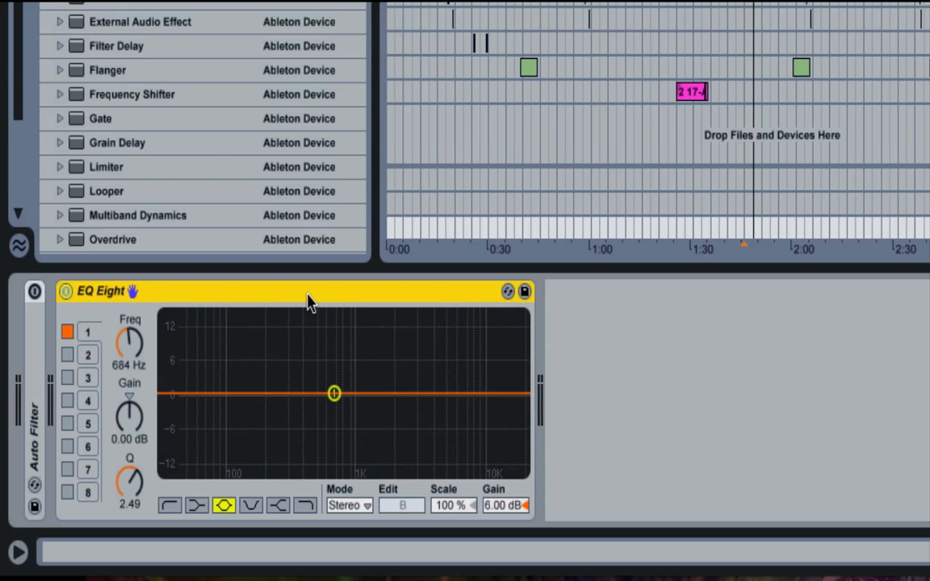
pyautogui.press('Delete')
pyautogui.doubleClick(31, 382)
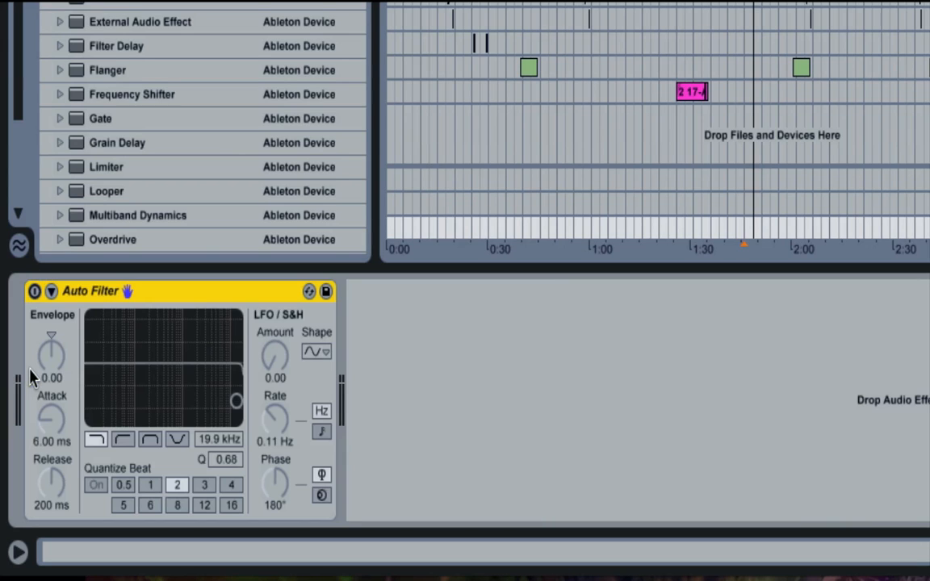
pyautogui.click(34, 290)
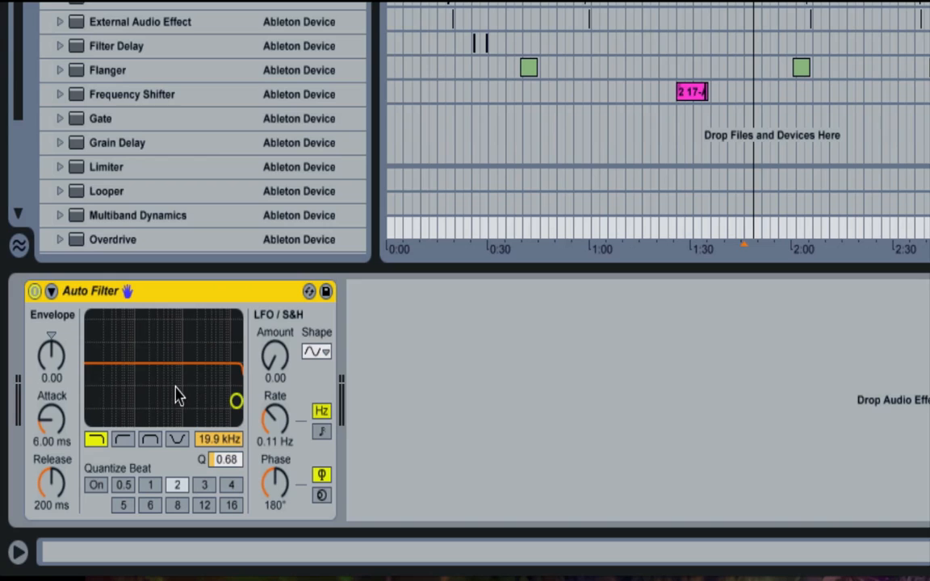
# - Try Auto Filter's band-pass type, return to low-pass, and set the cutoff to 12.4 kHz with a Q of 0.58
pyautogui.moveTo(177, 395)
pyautogui.mouseDown()
pyautogui.moveTo(186, 375)
pyautogui.moveTo(210, 382)
pyautogui.moveTo(193, 399)
pyautogui.moveTo(147, 322)
pyautogui.moveTo(166, 409)
pyautogui.mouseUp()
pyautogui.click(150, 439)
pyautogui.click(96, 441)
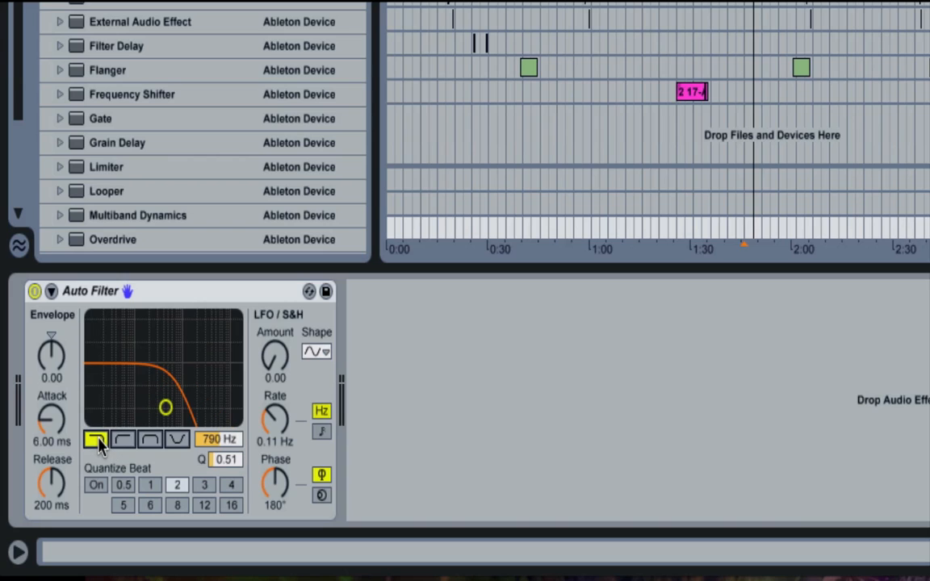
pyautogui.moveTo(166, 407); pyautogui.dragTo(226, 405)
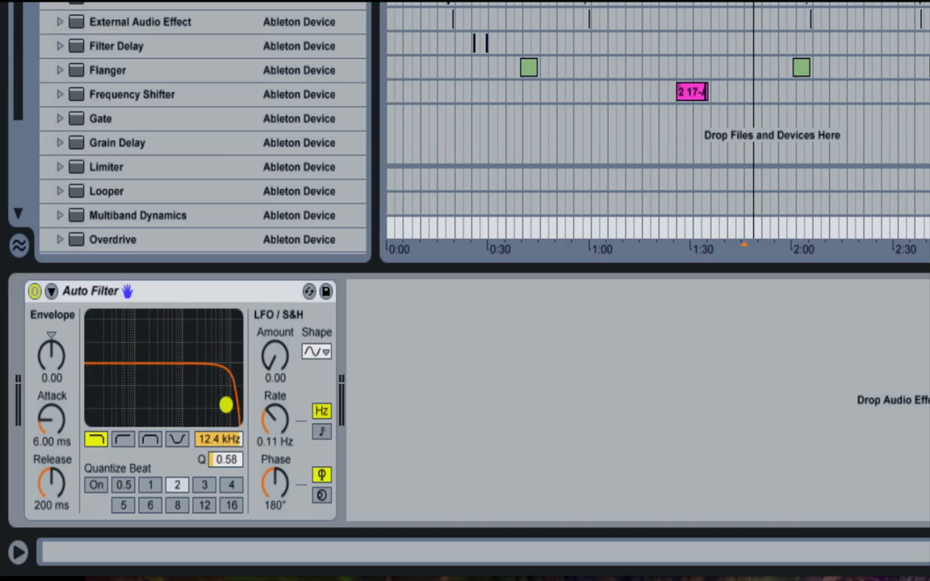
# - Reveal Auto Filter's sidechain section and set the LFO rate to 0.32 Hz
pyautogui.click(51, 292)
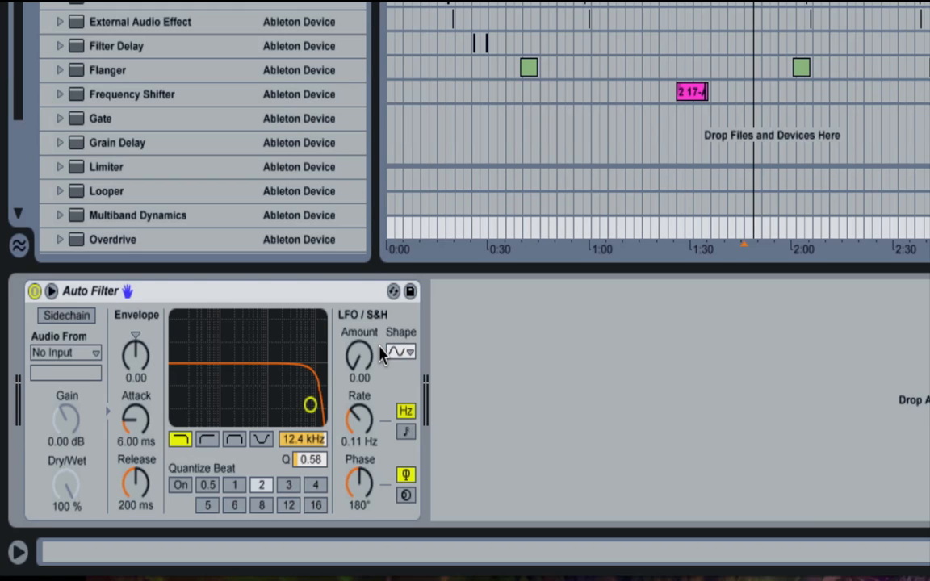
pyautogui.click(355, 430)
pyautogui.moveTo(355, 432); pyautogui.dragTo(355, 415)
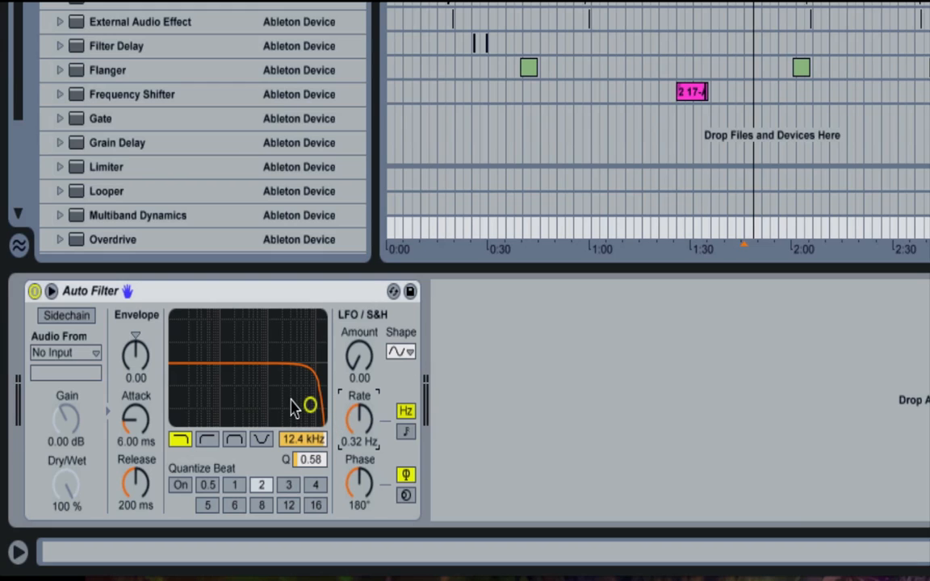
# - Switch Auto Filter to band-pass at 1.27 kHz with a Q of 0.62, LFO amount 28.6 and LFO rate 0.84 Hz
pyautogui.moveTo(310, 404); pyautogui.dragTo(263, 404)
pyautogui.click(234, 438)
pyautogui.moveTo(359, 355); pyautogui.dragTo(359, 338)
pyautogui.moveTo(360, 443)
pyautogui.mouseDown()
pyautogui.moveTo(360, 427)
pyautogui.moveTo(361, 449)
pyautogui.mouseUp()
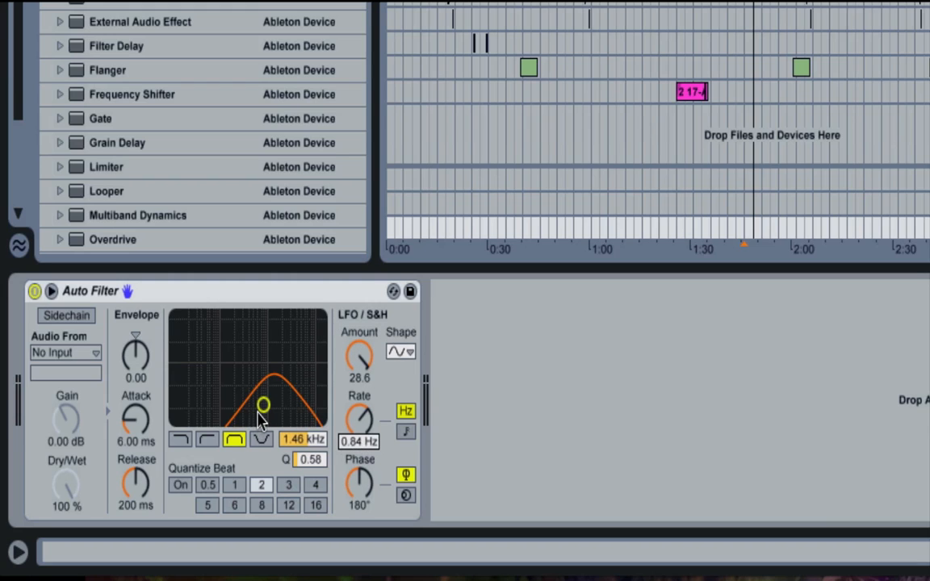
pyautogui.moveTo(263, 405)
pyautogui.mouseDown()
pyautogui.moveTo(232, 428)
pyautogui.moveTo(309, 413)
pyautogui.moveTo(268, 412)
pyautogui.moveTo(284, 408)
pyautogui.moveTo(264, 419)
pyautogui.moveTo(260, 404)
pyautogui.mouseUp()
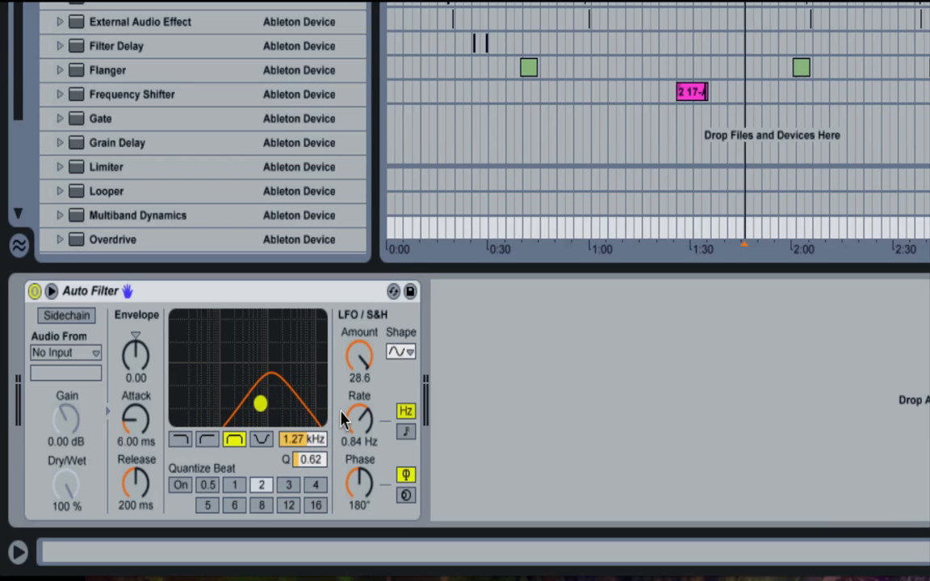
# - Try an LFO rate of 9.47 Hz, then set the phase to 0.00°, the rate to 0.49 Hz and the amount to 30.0
pyautogui.moveTo(342, 415); pyautogui.dragTo(342, 379)
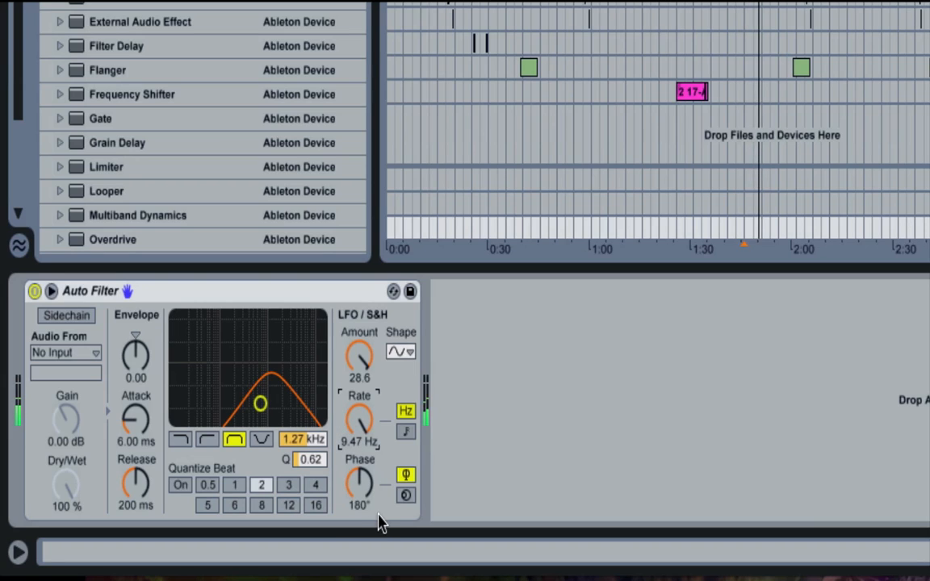
pyautogui.moveTo(359, 482); pyautogui.dragTo(359, 524)
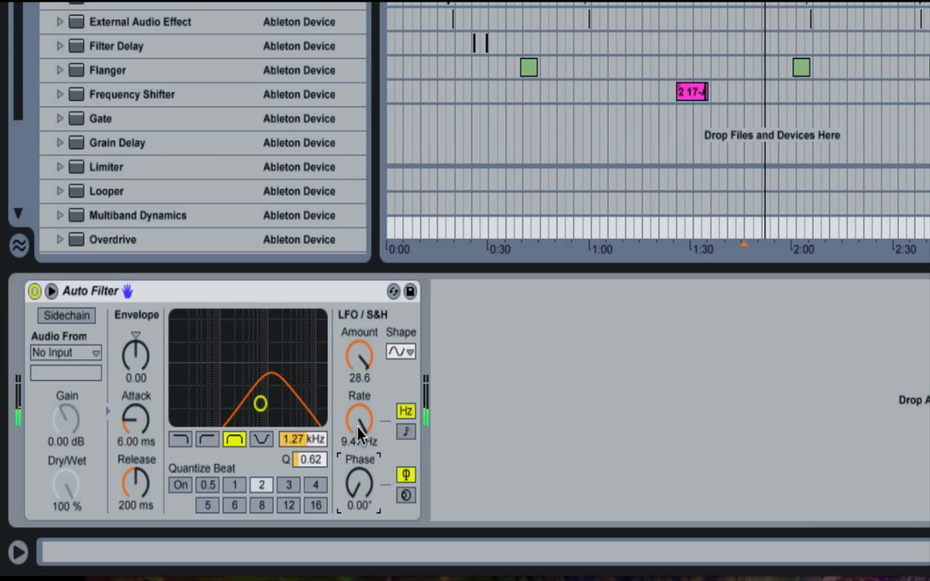
pyautogui.moveTo(359, 418); pyautogui.dragTo(359, 373)
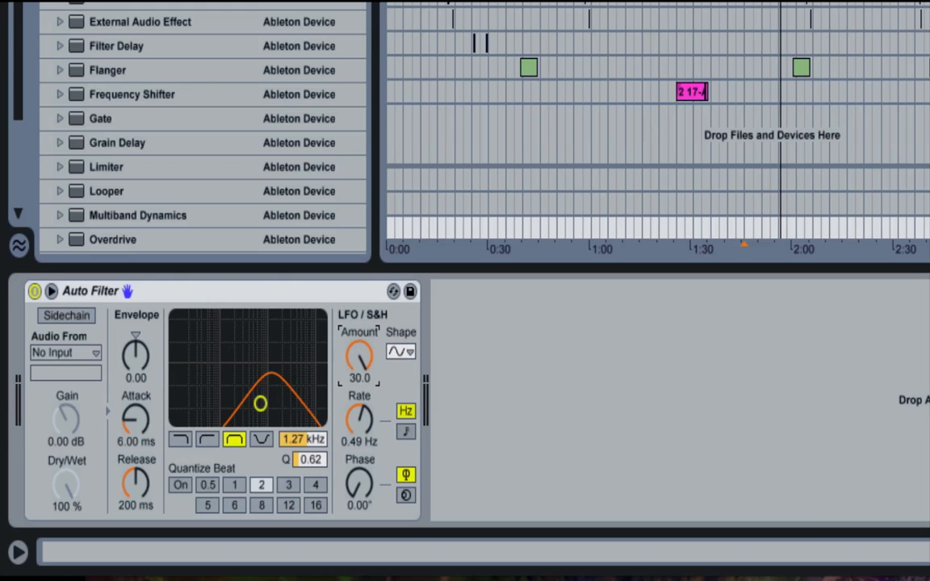
# - Change Auto Filter to low-pass at 719 Hz with a Q of 1.56 and set the LFO rate to 2.33 Hz
pyautogui.click(179, 440)
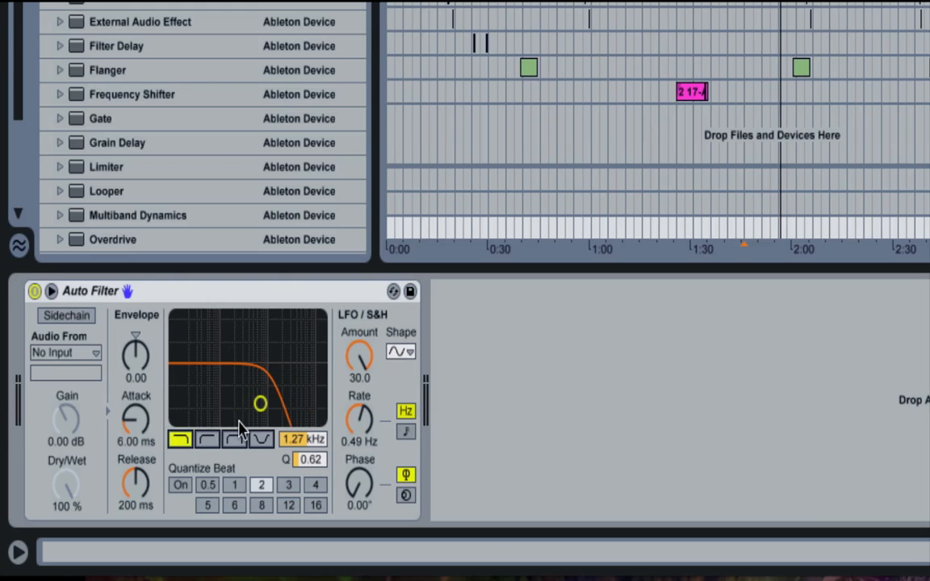
pyautogui.moveTo(261, 403)
pyautogui.mouseDown()
pyautogui.moveTo(240, 414)
pyautogui.moveTo(248, 409)
pyautogui.mouseUp()
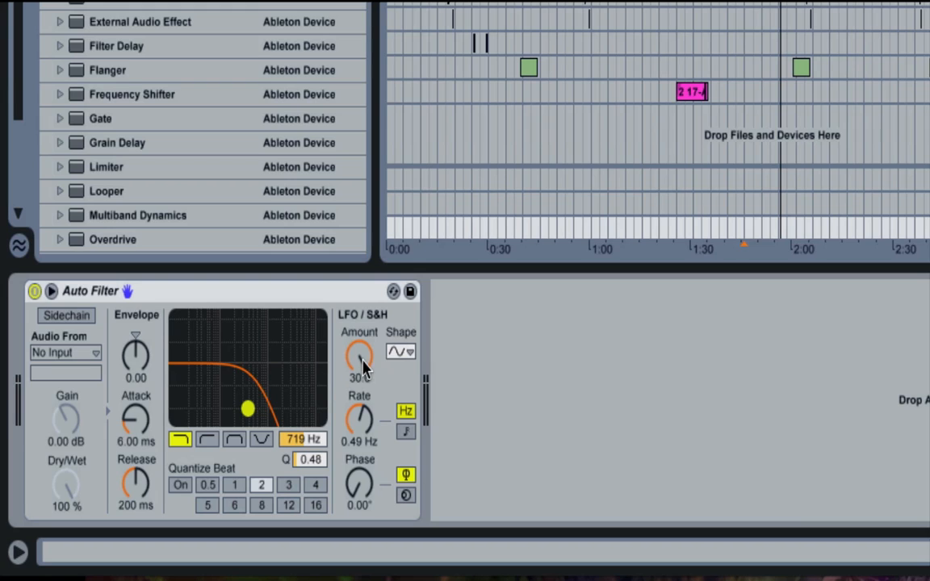
pyautogui.moveTo(359, 417)
pyautogui.mouseDown()
pyautogui.moveTo(359, 407)
pyautogui.moveTo(355, 430)
pyautogui.mouseUp()
pyautogui.moveTo(310, 466); pyautogui.dragTo(357, 414)
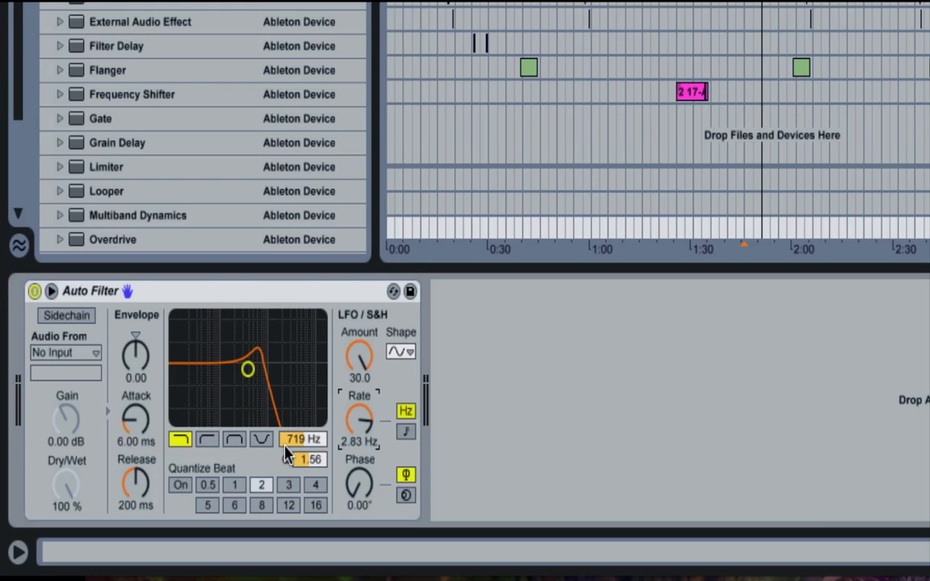
pyautogui.moveTo(357, 442)
pyautogui.mouseDown()
pyautogui.moveTo(357, 412)
pyautogui.moveTo(351, 436)
pyautogui.mouseUp()
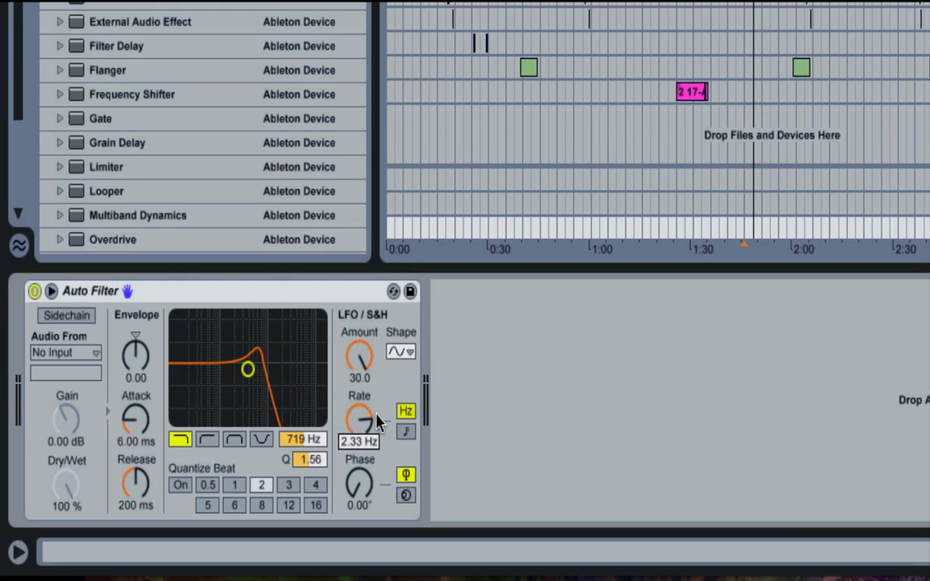
# - Switch the LFO rate between hertz and tempo-synced timing, ending on tempo sync with a rate of 1/16
pyautogui.click(405, 414)
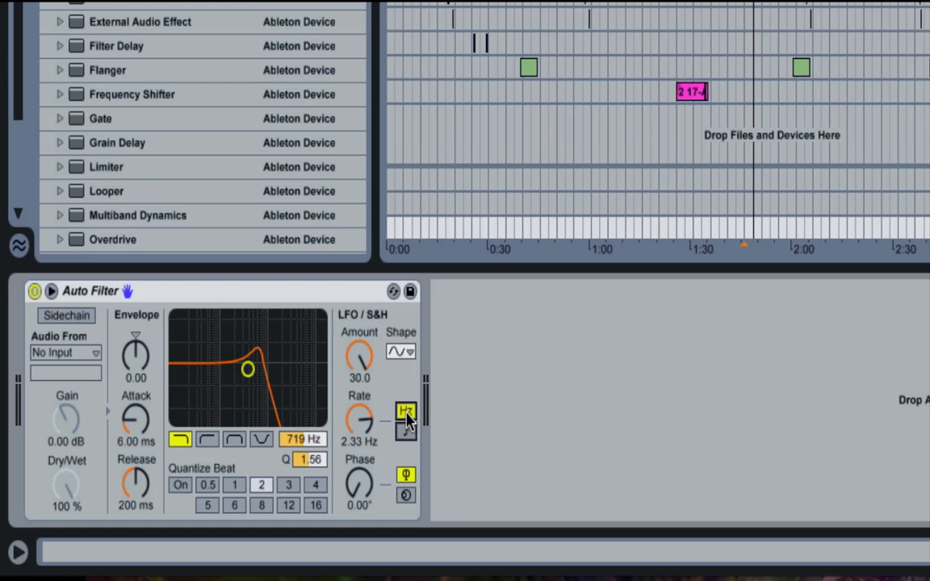
pyautogui.click(406, 431)
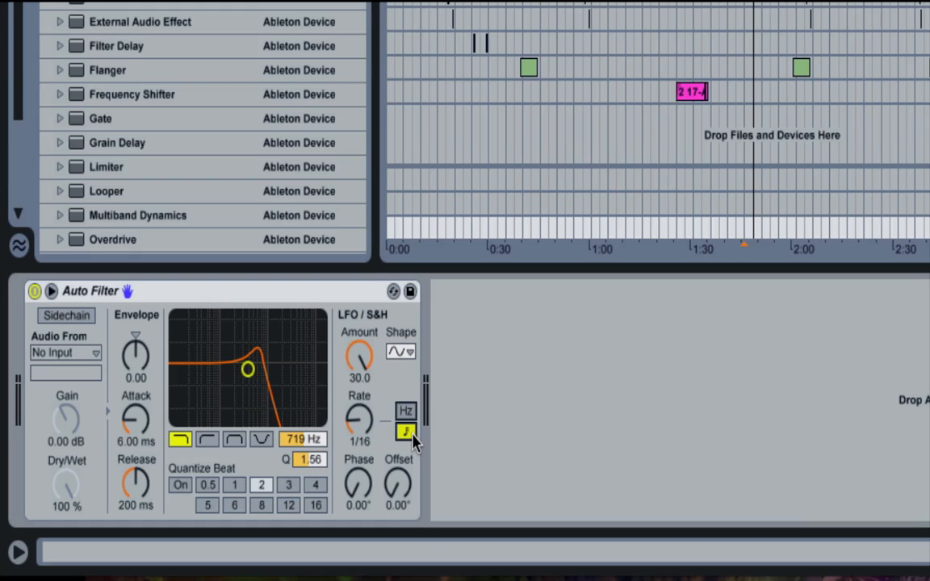
pyautogui.click(405, 413)
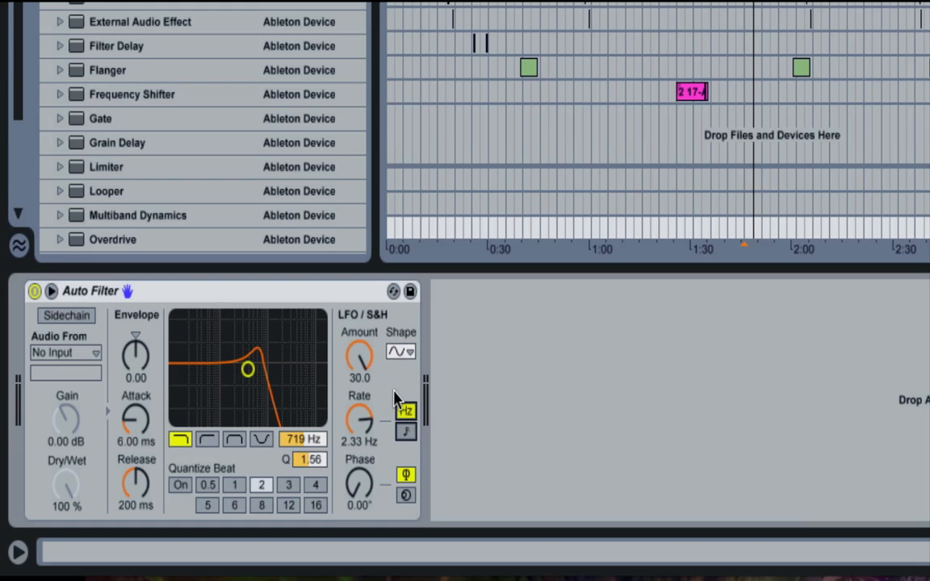
pyautogui.click(361, 423)
pyautogui.moveTo(361, 424); pyautogui.dragTo(362, 408)
pyautogui.click(405, 432)
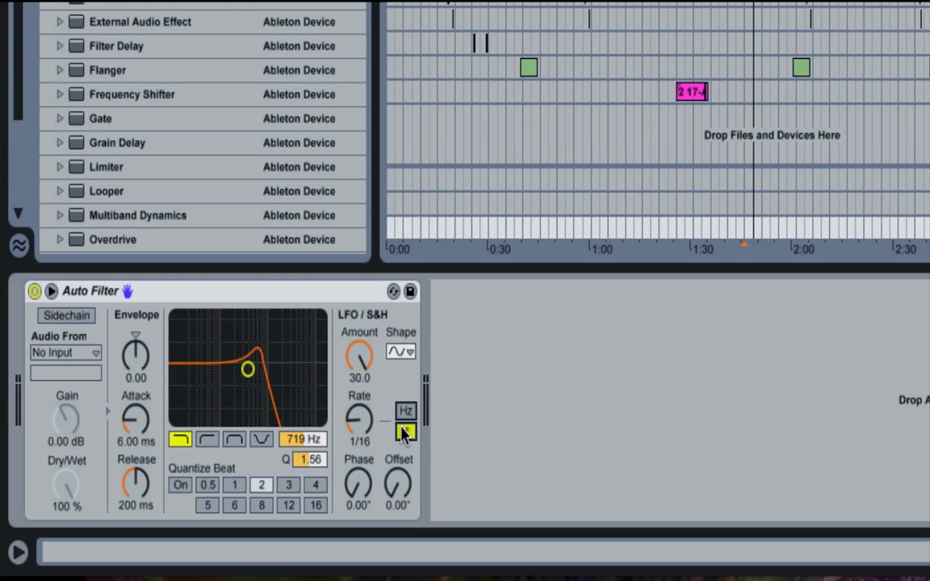
pyautogui.click(359, 428)
pyautogui.moveTo(359, 418); pyautogui.dragTo(359, 420)
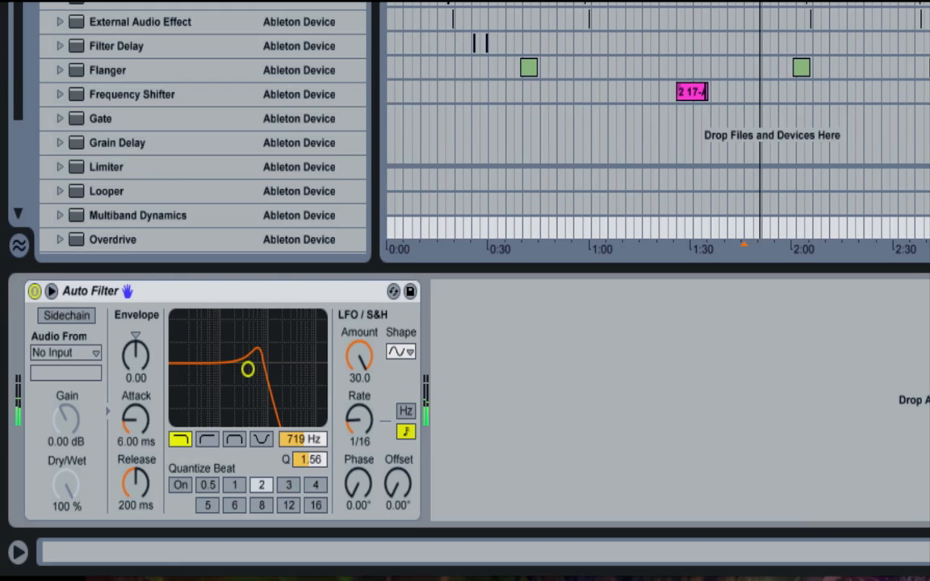
# - Audition the synced LFO rate at 1/12, 1/8, 1/6 and 3/16
pyautogui.click(362, 412)
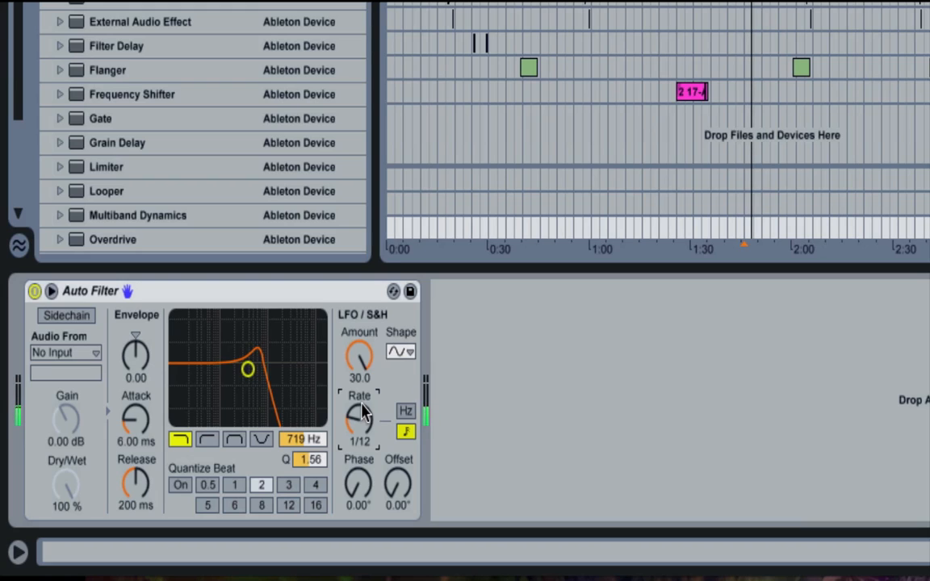
pyautogui.scroll(1, 363, 412)
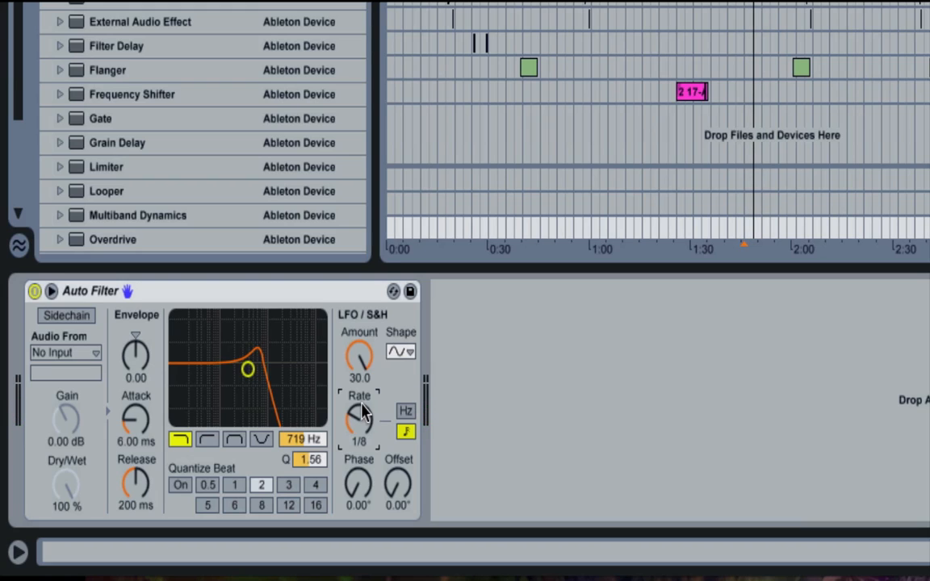
pyautogui.scroll(1, 363, 412)
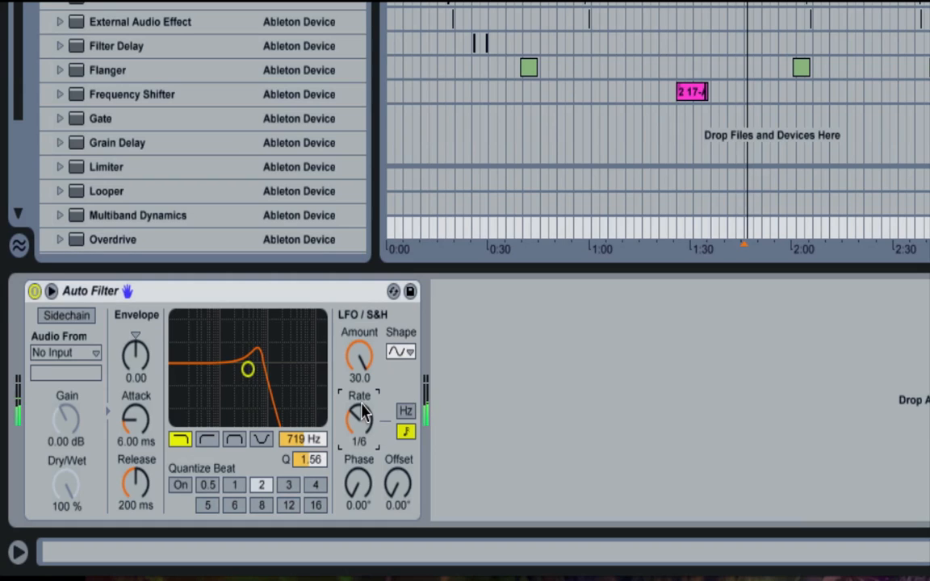
pyautogui.scroll(6, 363, 412)
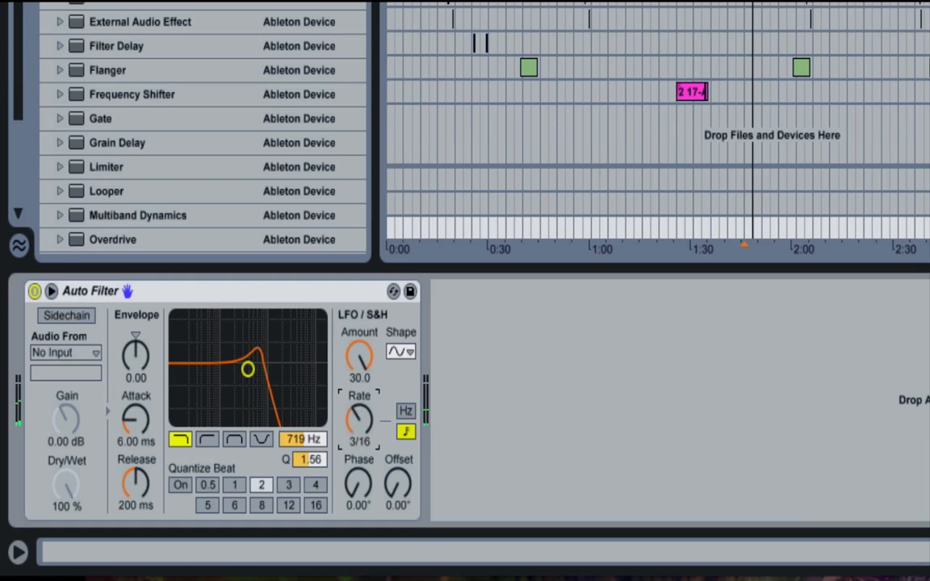
# - Set the synced LFO rate to 1/16 and the LFO amount to 29.8
pyautogui.moveTo(356, 409); pyautogui.dragTo(355, 428)
pyautogui.moveTo(358, 353); pyautogui.dragTo(359, 294)
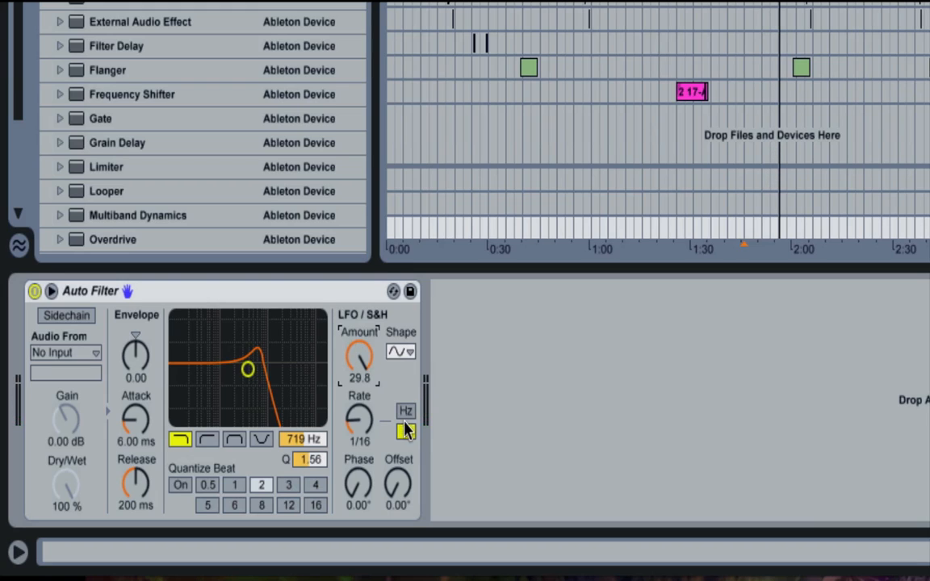
# - Lower the LFO amount to 0.00 and change the LFO shape to the first sample-and-hold waveform
pyautogui.click(359, 355)
pyautogui.moveTo(351, 351); pyautogui.dragTo(350, 419)
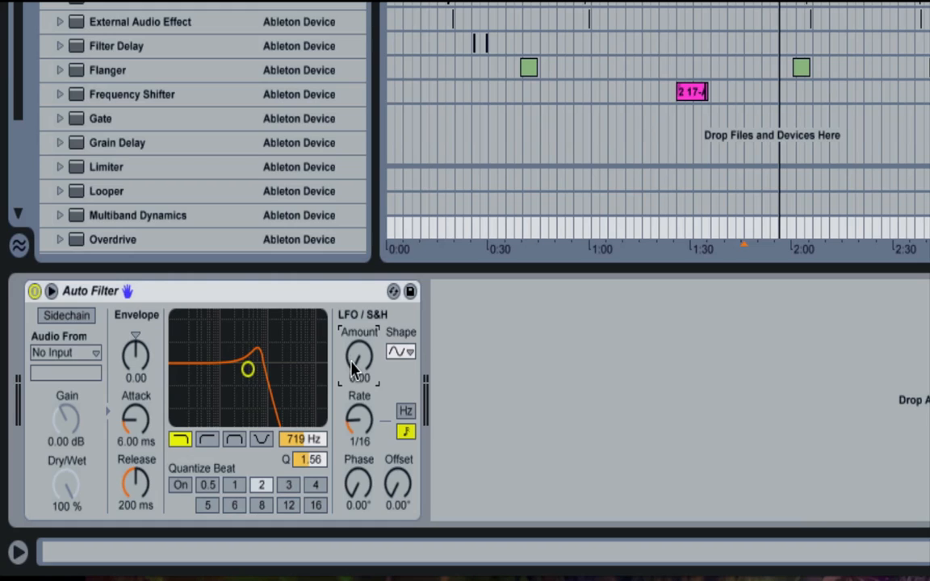
pyautogui.moveTo(351, 420)
pyautogui.mouseDown()
pyautogui.moveTo(350, 351)
pyautogui.moveTo(350, 420)
pyautogui.mouseUp()
pyautogui.click(411, 354)
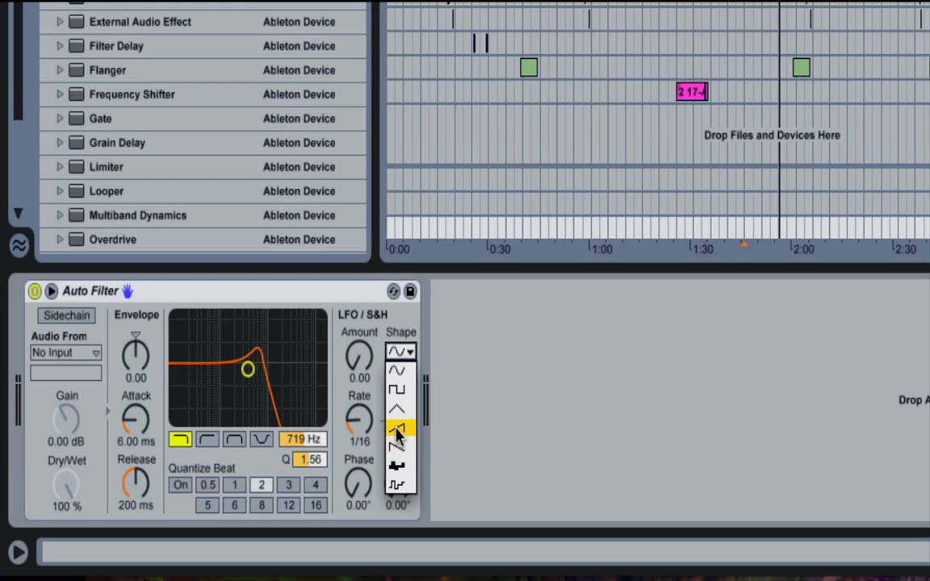
pyautogui.click(403, 471)
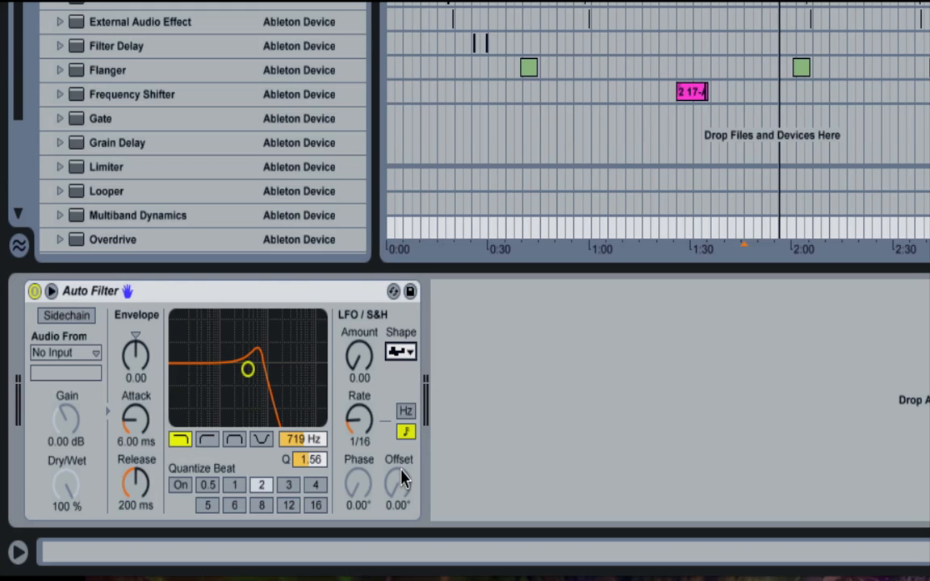
# - Set the LFO amount to 30.0 and audition both sample-and-hold shapes, ending on the first one
pyautogui.moveTo(358, 356); pyautogui.dragTo(359, 331)
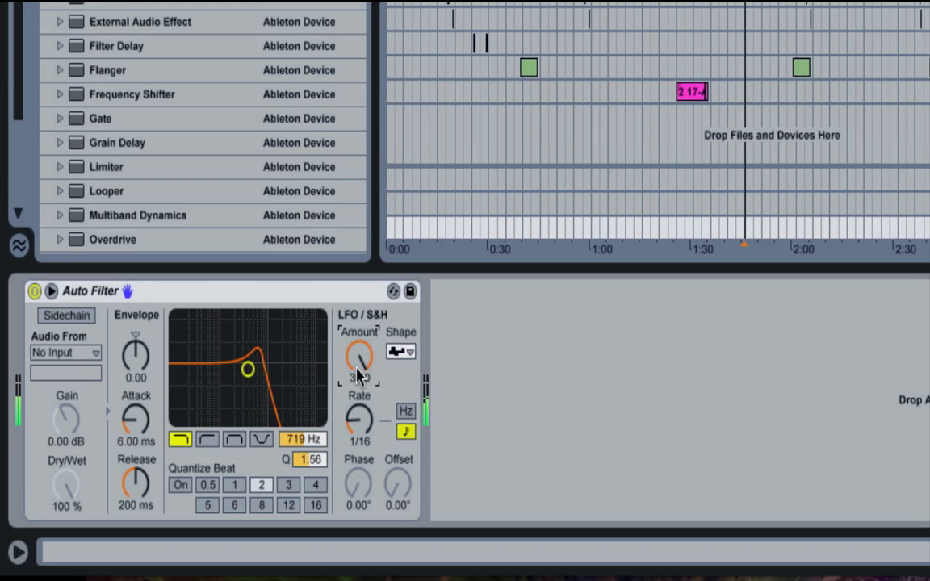
pyautogui.click(399, 355)
pyautogui.click(400, 394)
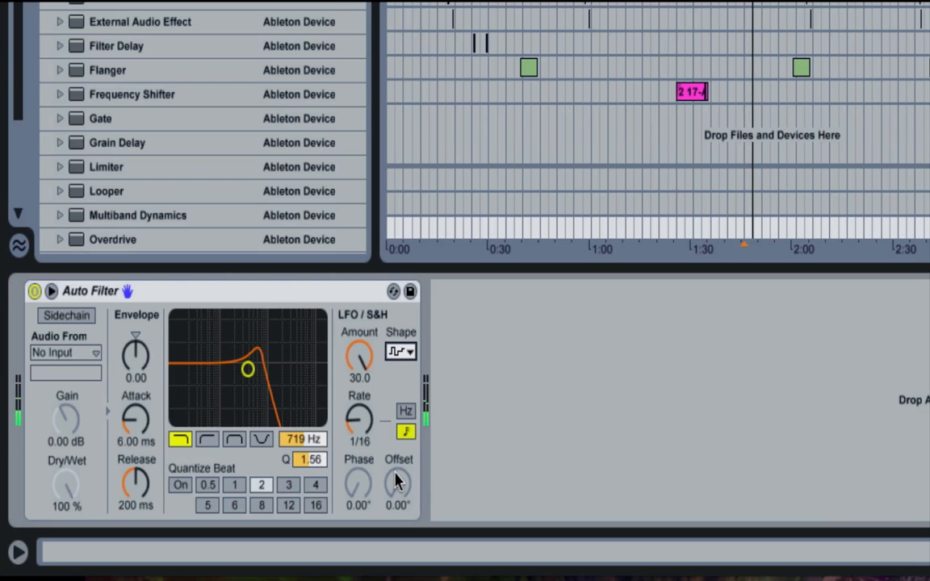
pyautogui.click(404, 350)
pyautogui.click(400, 468)
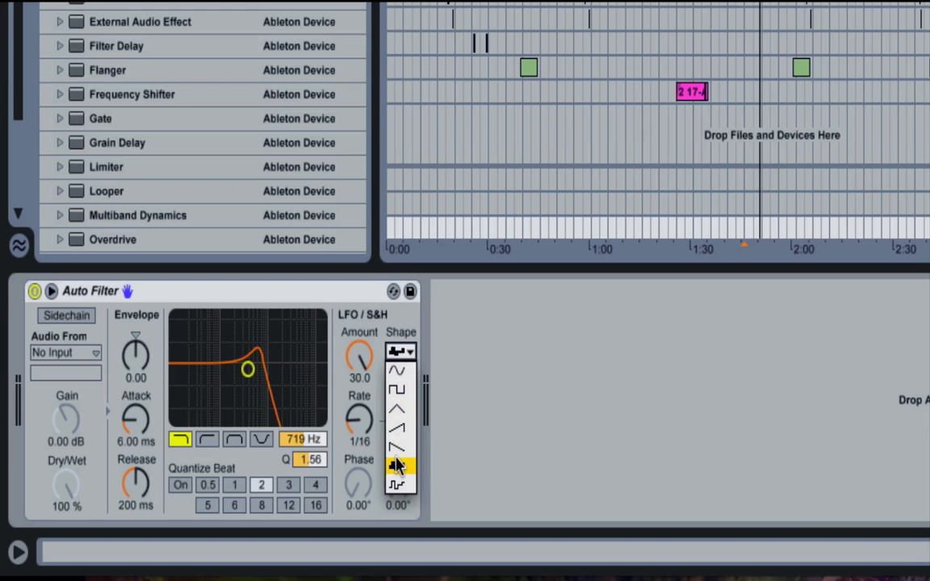
# - Compare the square and sine LFO shapes during playback, ending on the square wave
pyautogui.click(401, 391)
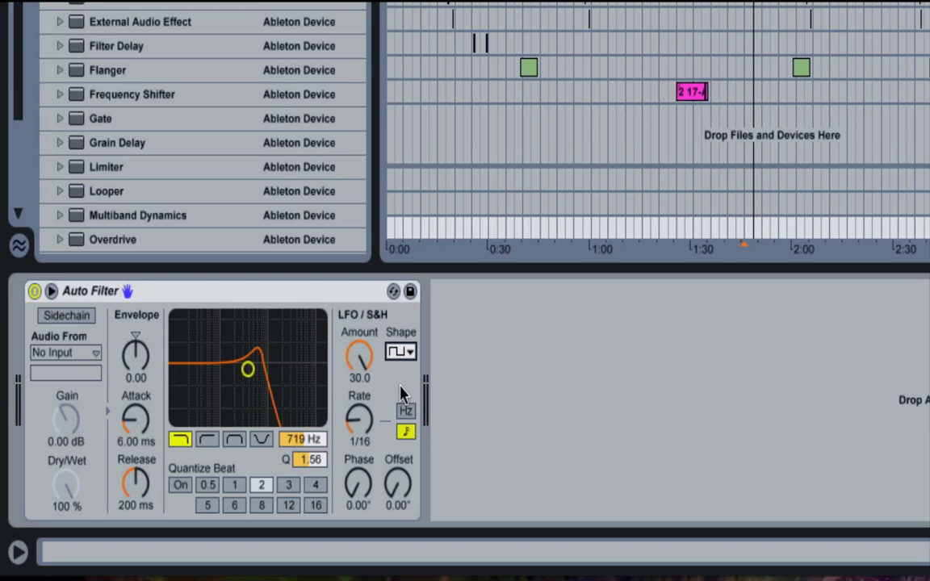
pyautogui.click(402, 352)
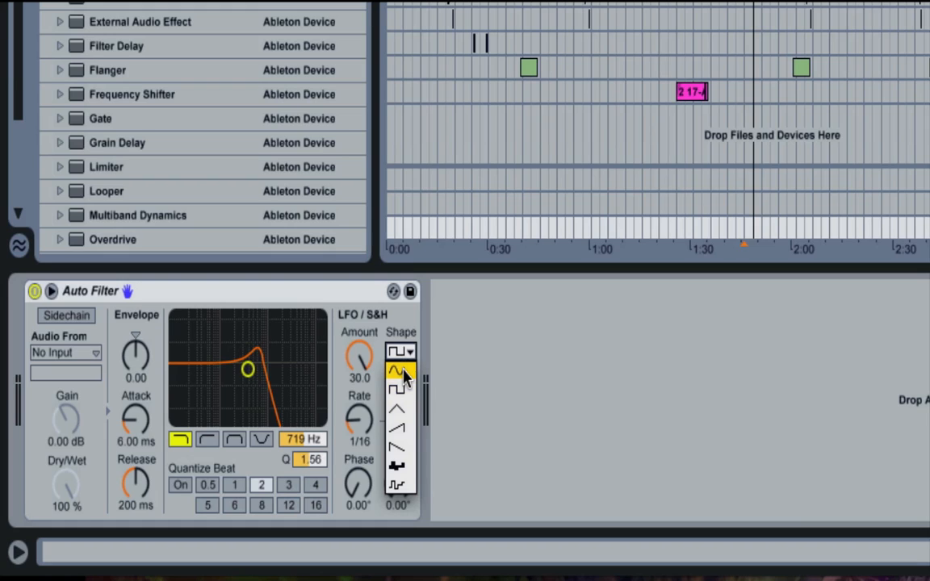
pyautogui.click(399, 371)
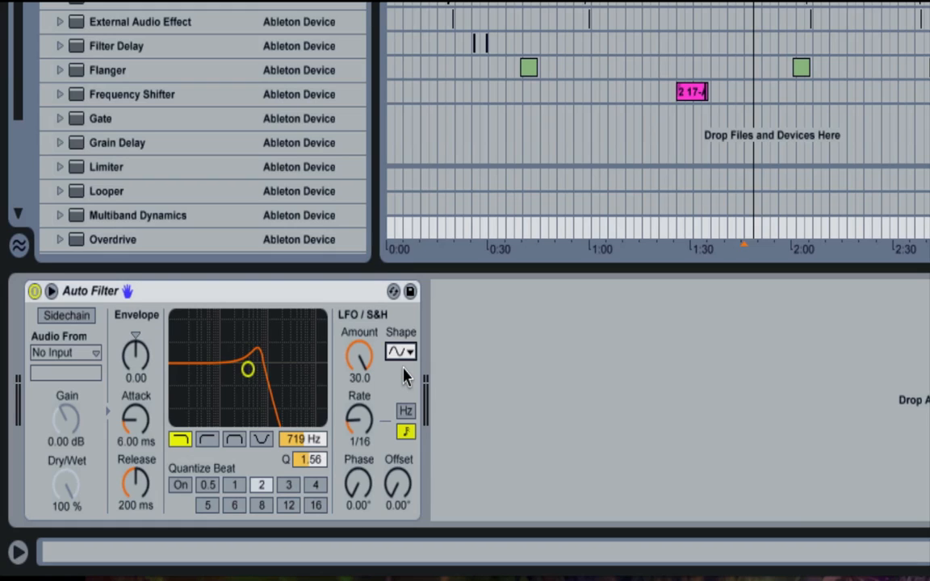
pyautogui.click(399, 351)
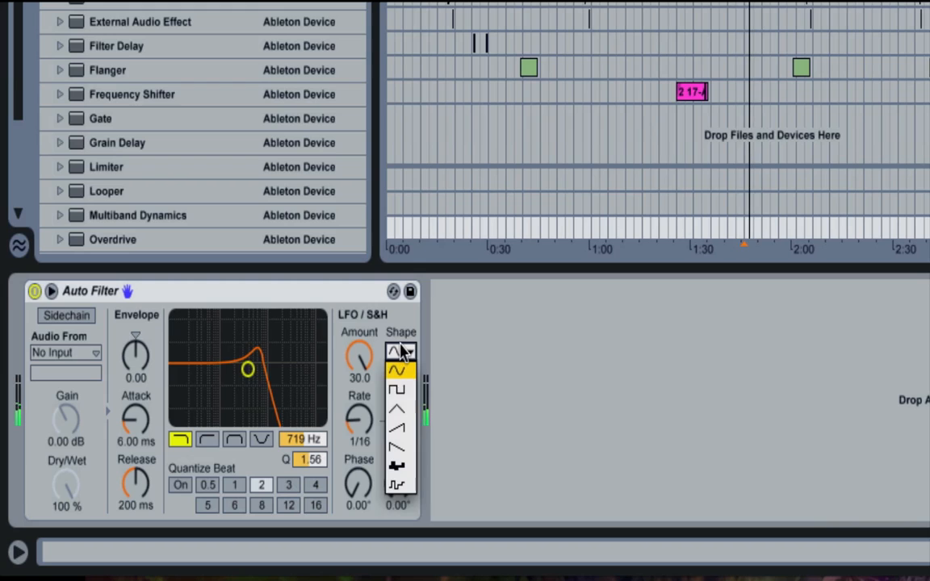
pyautogui.click(400, 392)
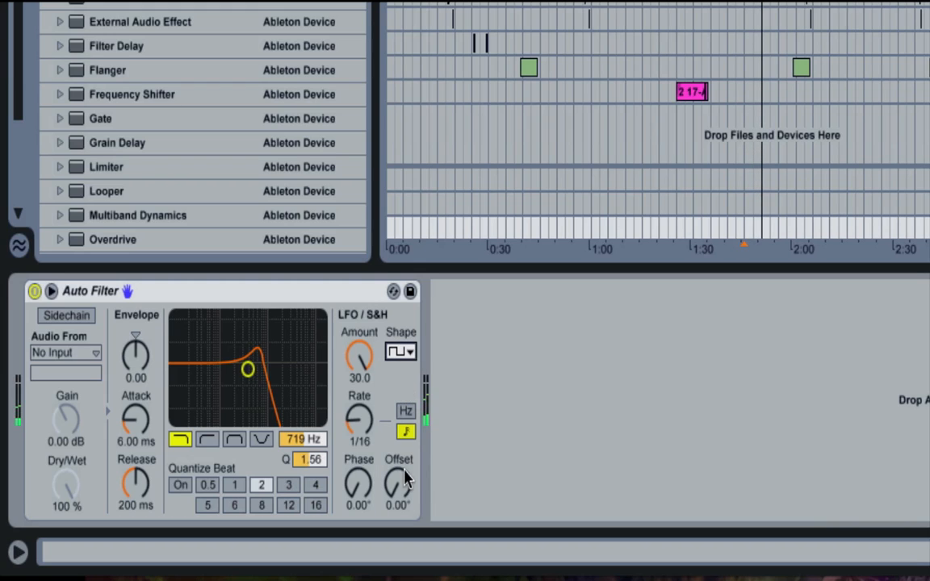
# - Set the square LFO's phase to 180° and its offset to 137°, then view the available shapes
pyautogui.click(376, 493)
pyautogui.moveTo(398, 485); pyautogui.dragTo(406, 436)
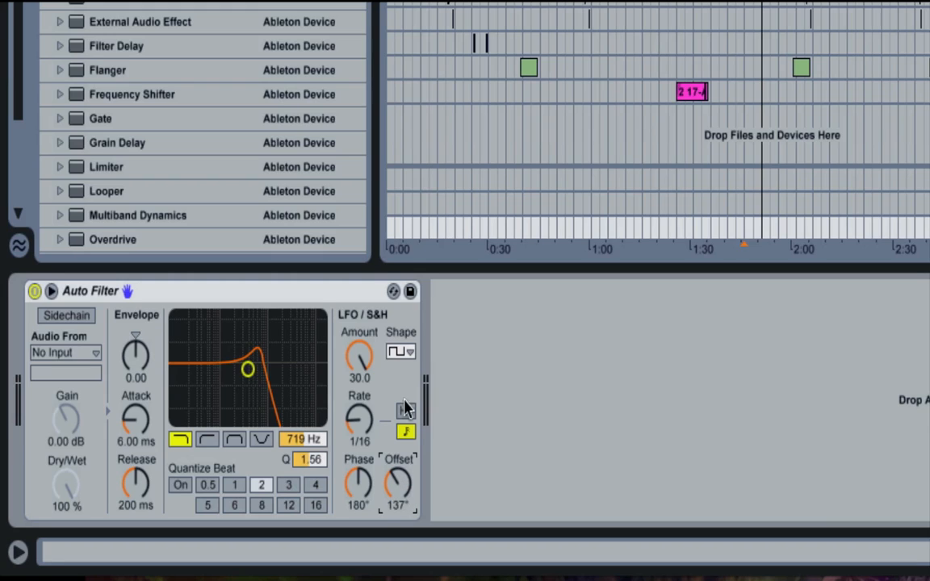
pyautogui.click(401, 352)
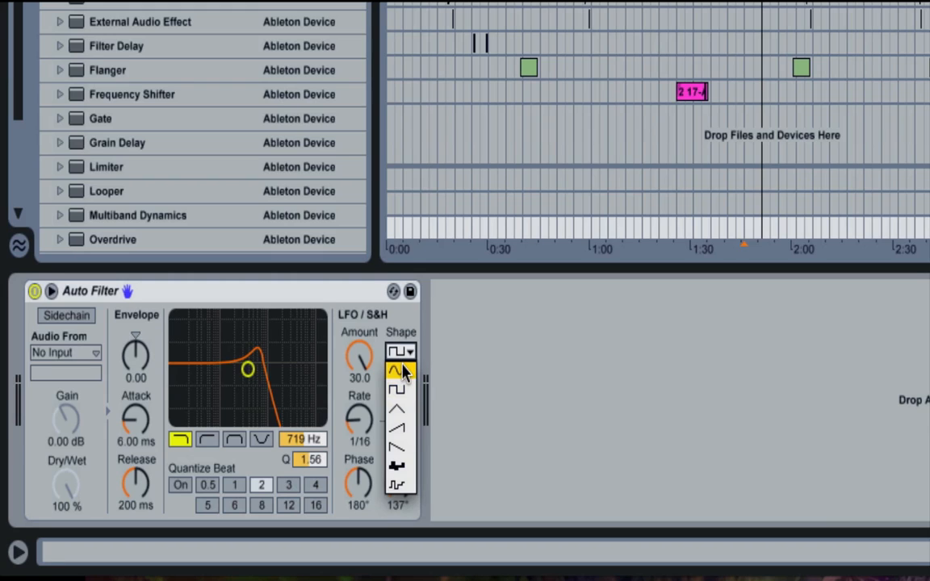
pyautogui.click(438, 368)
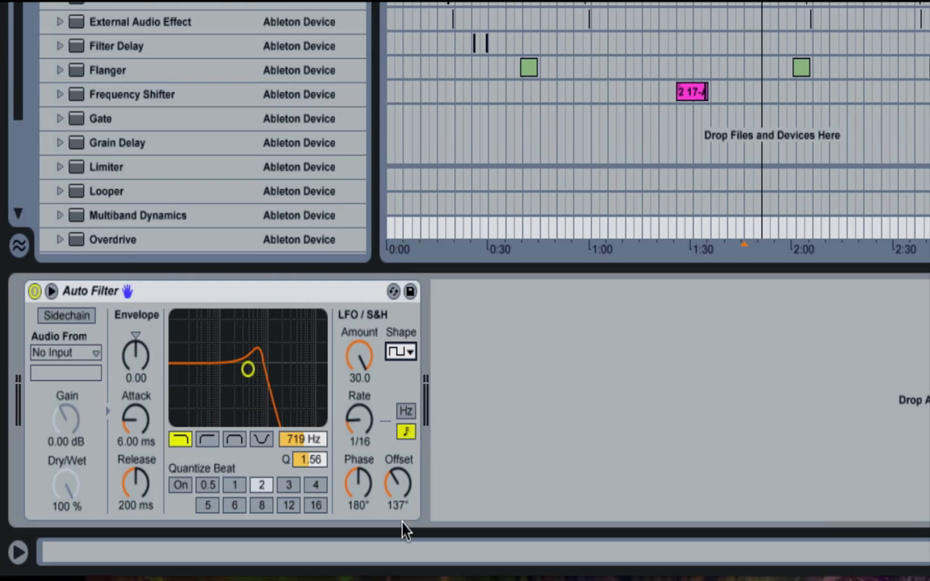
# - Audition the LFO with an offset of 200°, then return both offset and phase to 0.00°
pyautogui.press('space')
pyautogui.moveTo(402, 482)
pyautogui.mouseDown()
pyautogui.moveTo(402, 408)
pyautogui.moveTo(402, 501)
pyautogui.moveTo(402, 467)
pyautogui.moveTo(404, 481)
pyautogui.mouseUp()
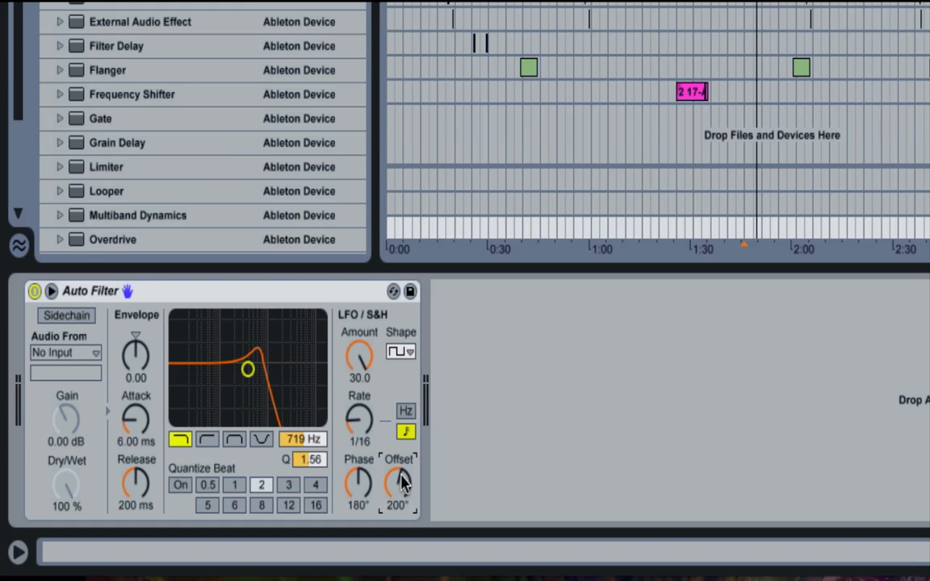
pyautogui.moveTo(403, 482)
pyautogui.mouseDown()
pyautogui.moveTo(404, 449)
pyautogui.moveTo(402, 532)
pyautogui.mouseUp()
pyautogui.press('space')
pyautogui.press('space')
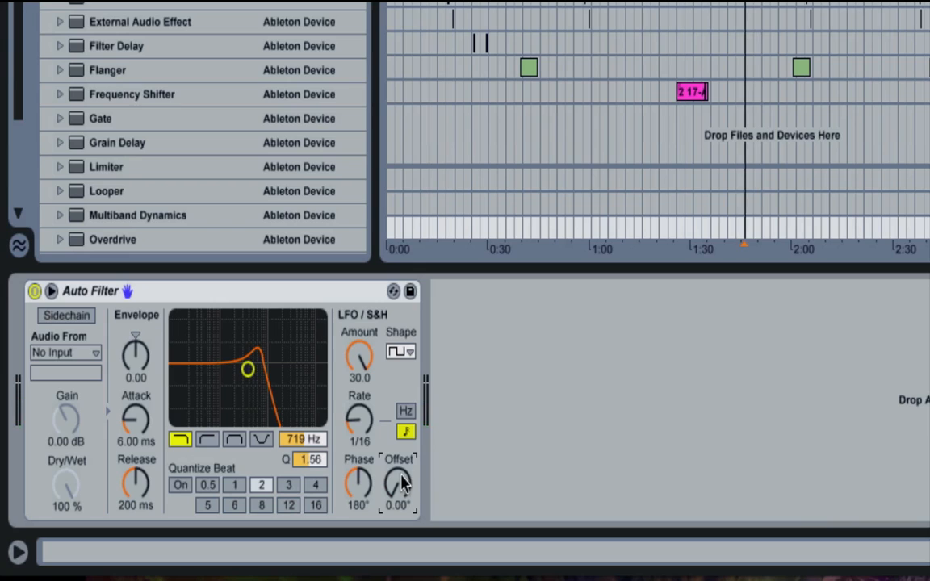
pyautogui.moveTo(359, 483); pyautogui.dragTo(402, 444)
pyautogui.moveTo(401, 489); pyautogui.dragTo(402, 541)
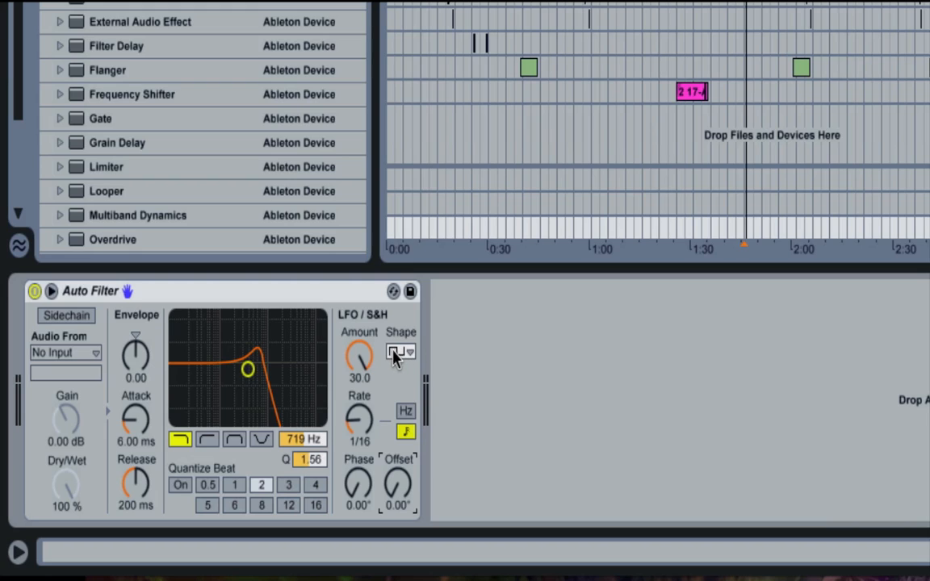
# - Sweep the LFO phase to 180° and bring it back to 0.00°
pyautogui.moveTo(361, 502); pyautogui.dragTo(360, 442)
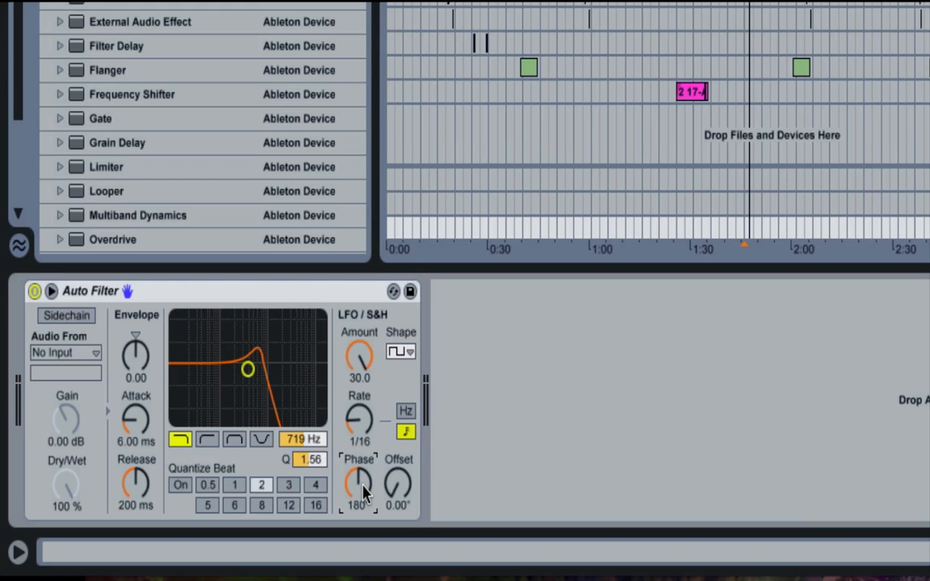
pyautogui.moveTo(359, 486)
pyautogui.mouseDown()
pyautogui.moveTo(360, 565)
pyautogui.moveTo(360, 452)
pyautogui.moveTo(363, 494)
pyautogui.mouseUp()
pyautogui.moveTo(364, 494); pyautogui.dragTo(363, 571)
# - Change the LFO shape to sine, keeping the phase at 0.00°
pyautogui.click(412, 351)
pyautogui.click(409, 355)
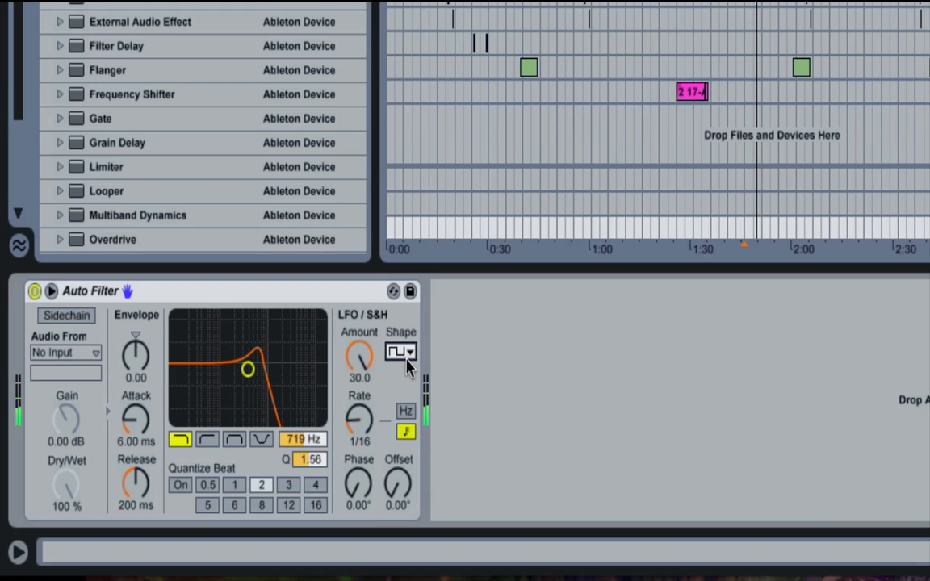
pyautogui.click(409, 355)
pyautogui.click(409, 375)
pyautogui.moveTo(358, 482)
pyautogui.mouseDown()
pyautogui.moveTo(357, 375)
pyautogui.moveTo(353, 496)
pyautogui.mouseUp()
# - Enable Auto Filter's sidechain and choose Nice Kick as its audio source
pyautogui.click(55, 319)
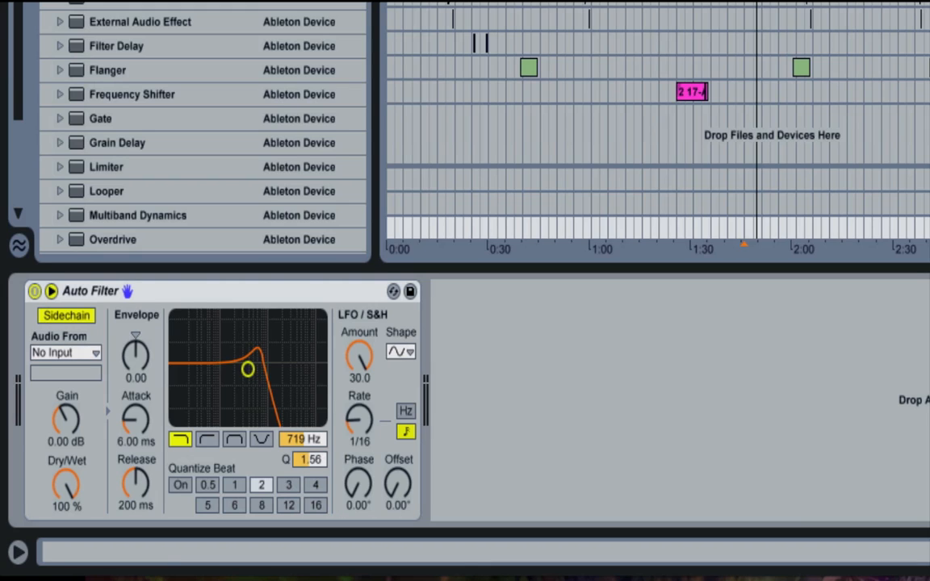
pyautogui.click(63, 355)
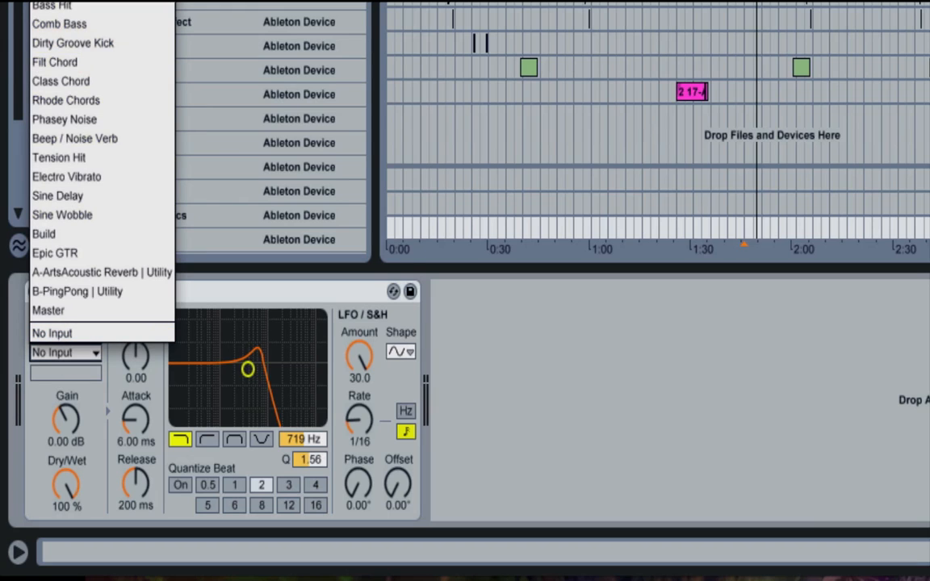
pyautogui.click(61, 3)
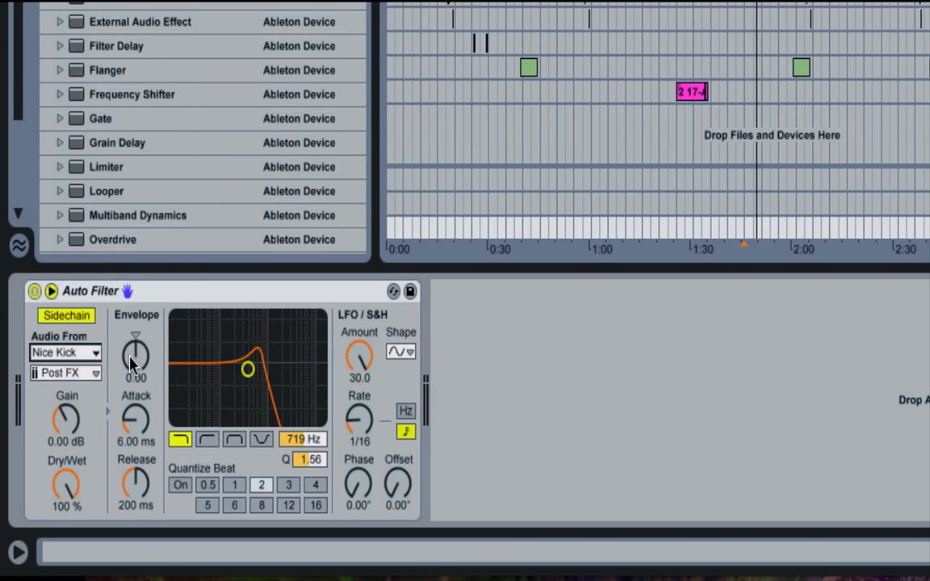
# - Set the envelope amount to 58.5 and the LFO amount to 0.00, keeping Nice Kick as the sidechain source
pyautogui.moveTo(131, 358); pyautogui.dragTo(129, 310)
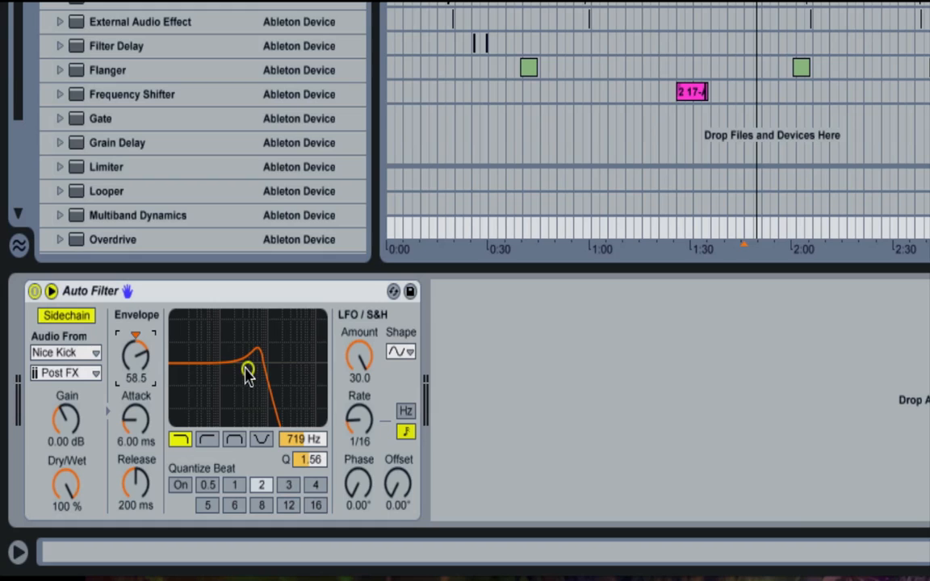
pyautogui.moveTo(355, 339); pyautogui.dragTo(355, 380)
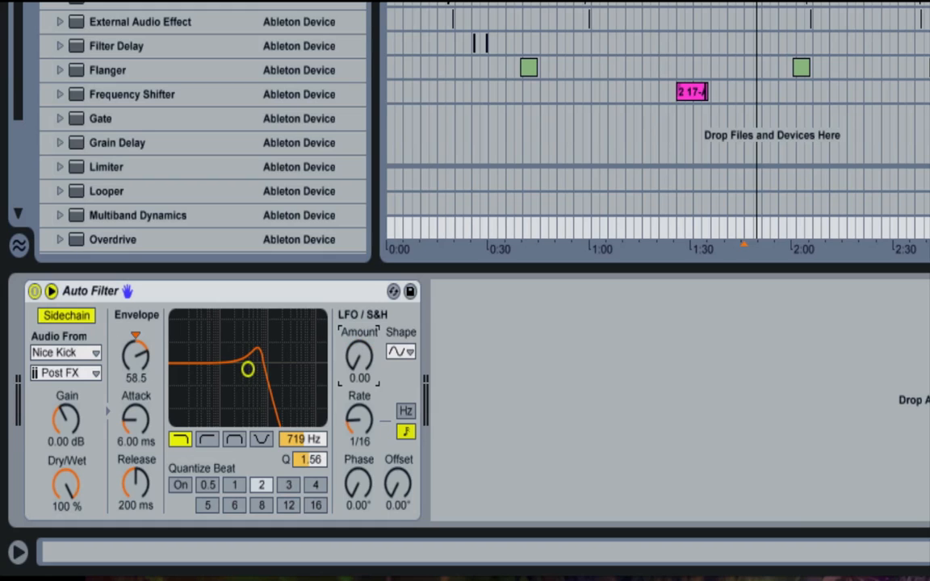
pyautogui.click(104, 296)
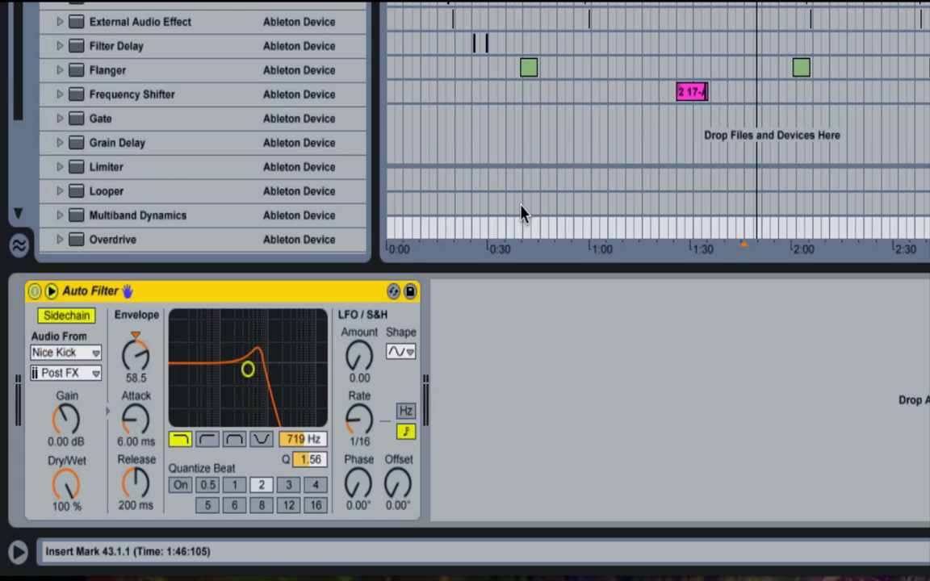
pyautogui.click(58, 354)
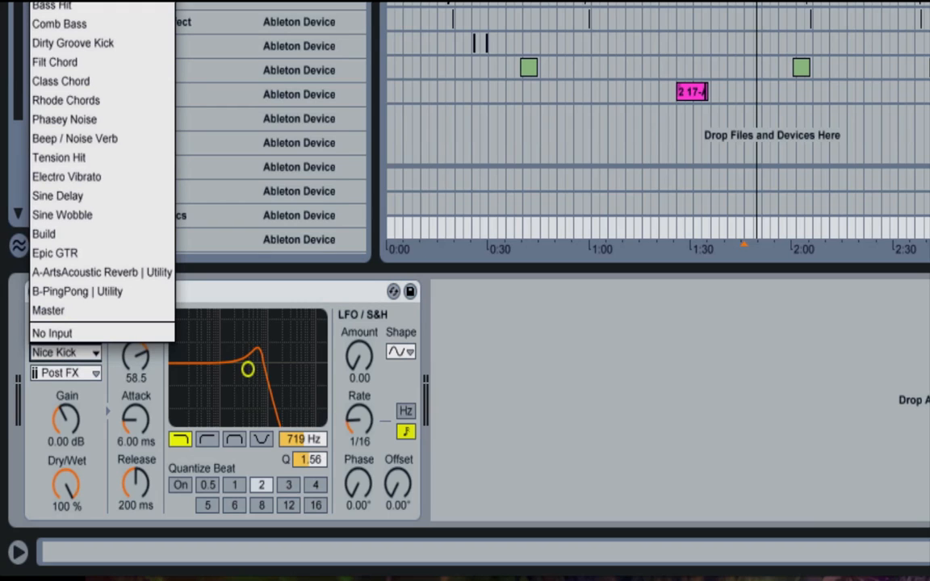
pyautogui.click(97, 1)
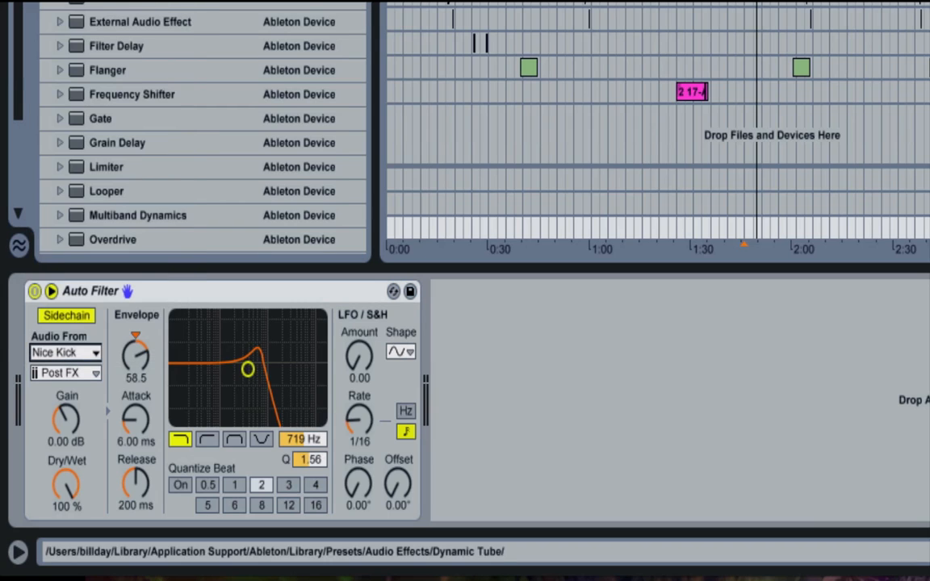
# - Set the filter cutoff to 654 Hz with a Q of 1.60 and raise the envelope amount to 78.6
pyautogui.click(137, 355)
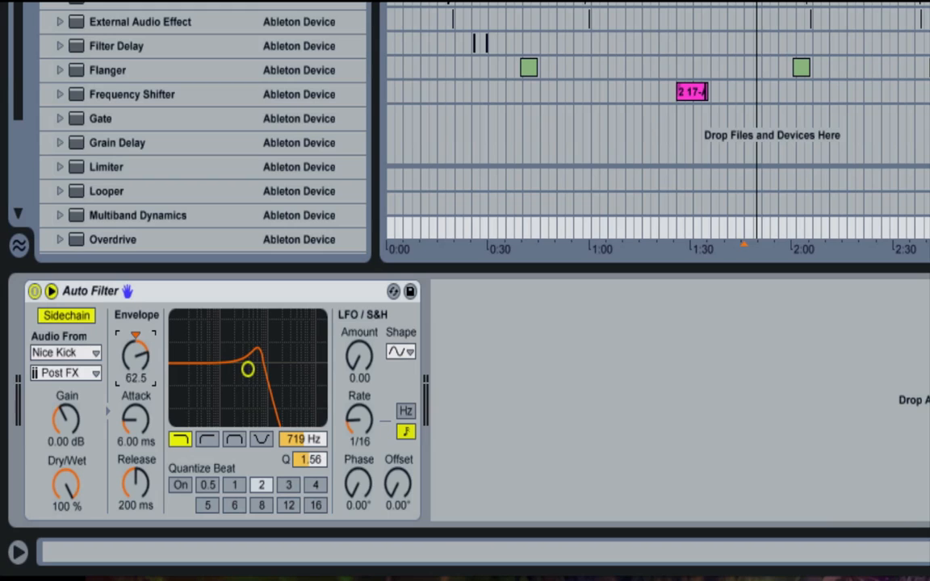
pyautogui.moveTo(135, 355)
pyautogui.mouseDown()
pyautogui.moveTo(136, 337)
pyautogui.moveTo(135, 364)
pyautogui.mouseUp()
pyautogui.moveTo(249, 369)
pyautogui.mouseDown()
pyautogui.moveTo(299, 361)
pyautogui.moveTo(245, 368)
pyautogui.mouseUp()
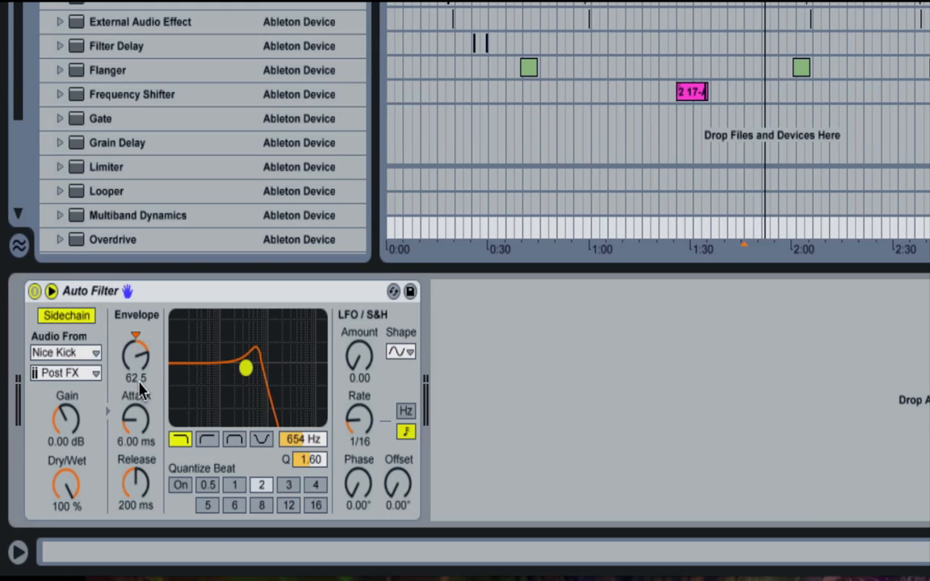
pyautogui.moveTo(134, 365); pyautogui.dragTo(129, 323)
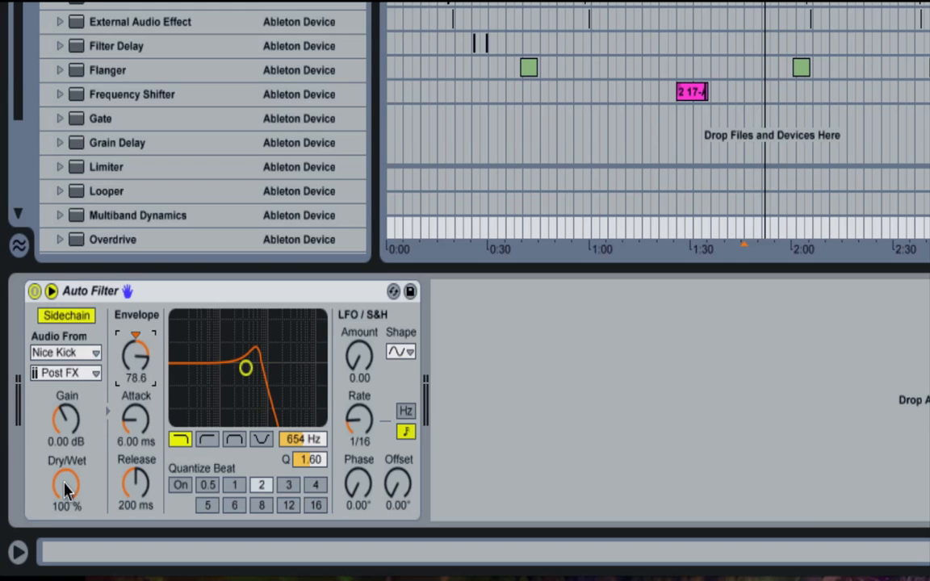
# - Try the sidechain with a dry/wet of 47.6 % and a gain of 21.1 dB
pyautogui.moveTo(63, 446); pyautogui.dragTo(64, 489)
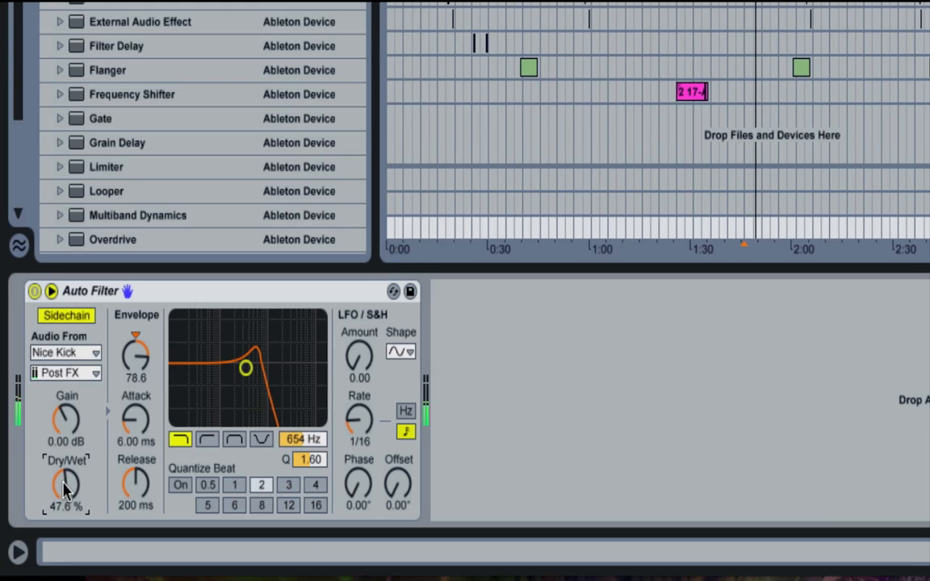
pyautogui.click(63, 420)
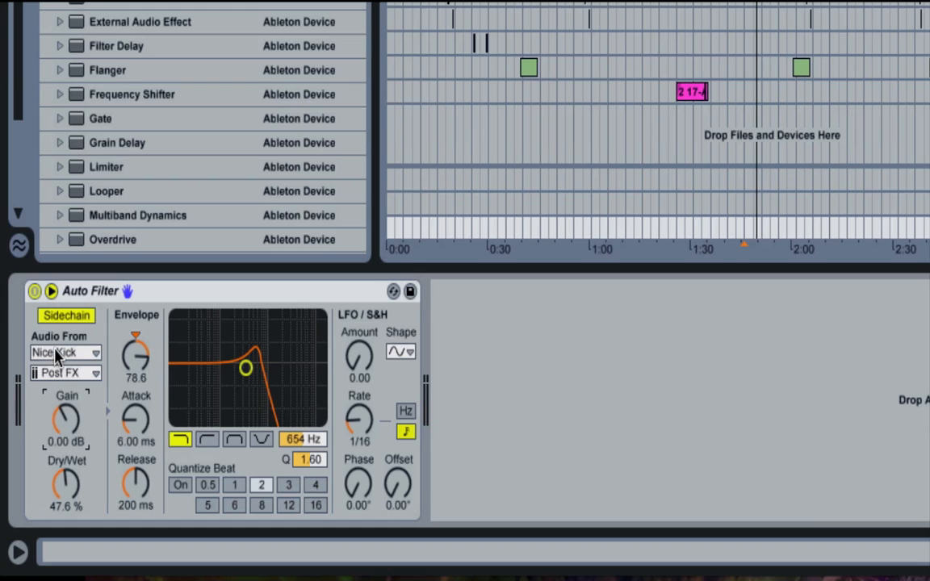
pyautogui.moveTo(48, 417); pyautogui.dragTo(49, 359)
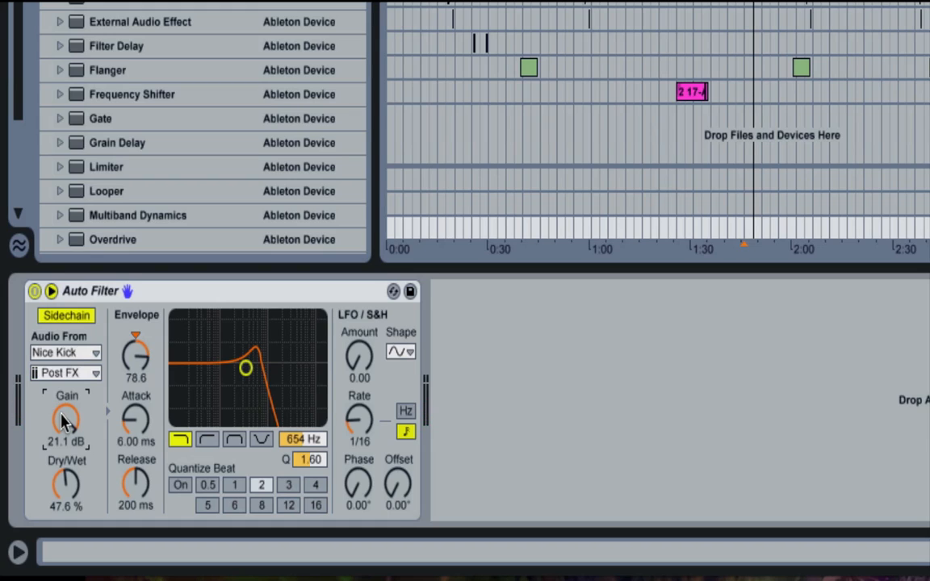
# - Reset the sidechain gain to 0.00 dB and dry/wet to 100 %, and raise the envelope amount to 127
pyautogui.press('Delete')
pyautogui.click(68, 506)
pyautogui.press('Delete')
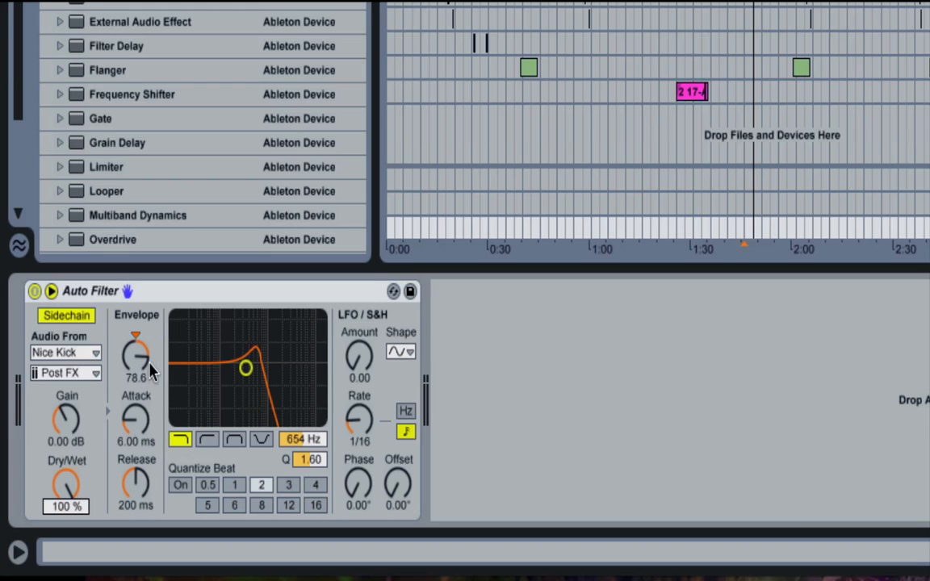
pyautogui.moveTo(144, 355); pyautogui.dragTo(144, 323)
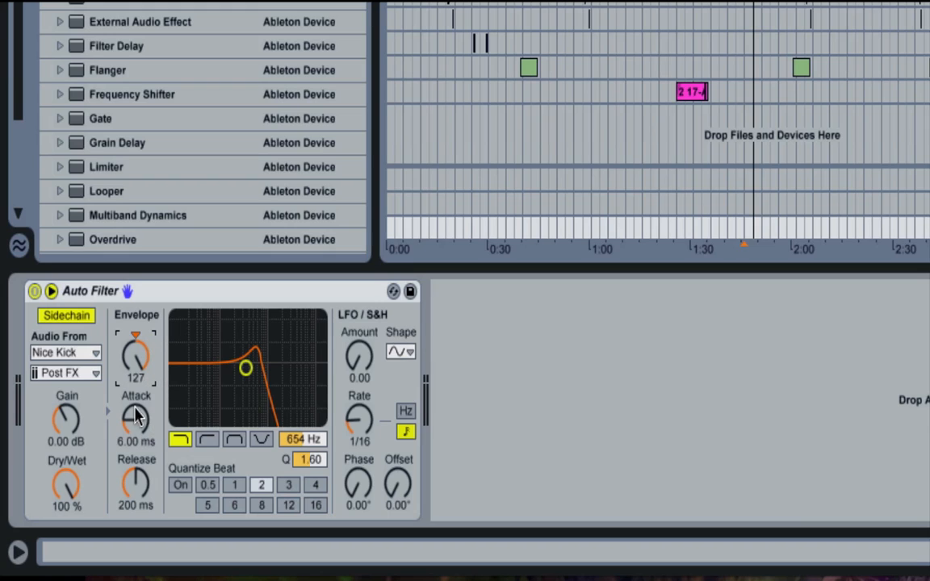
# - Try slower envelope times on the Auto Filter, with an attack of 30.0 ms and a release of 400 ms
pyautogui.click(136, 418)
pyautogui.click(137, 476)
pyautogui.click(137, 426)
pyautogui.click(133, 484)
pyautogui.moveTo(127, 395); pyautogui.dragTo(127, 432)
pyautogui.write('6')
pyautogui.press('Return')
pyautogui.moveTo(136, 400); pyautogui.dragTo(135, 362)
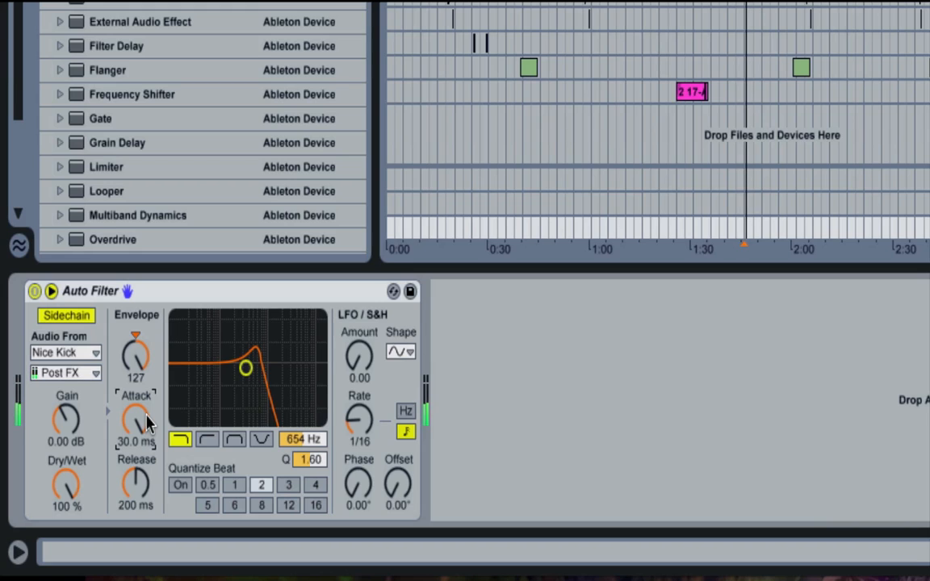
pyautogui.moveTo(136, 483); pyautogui.dragTo(136, 465)
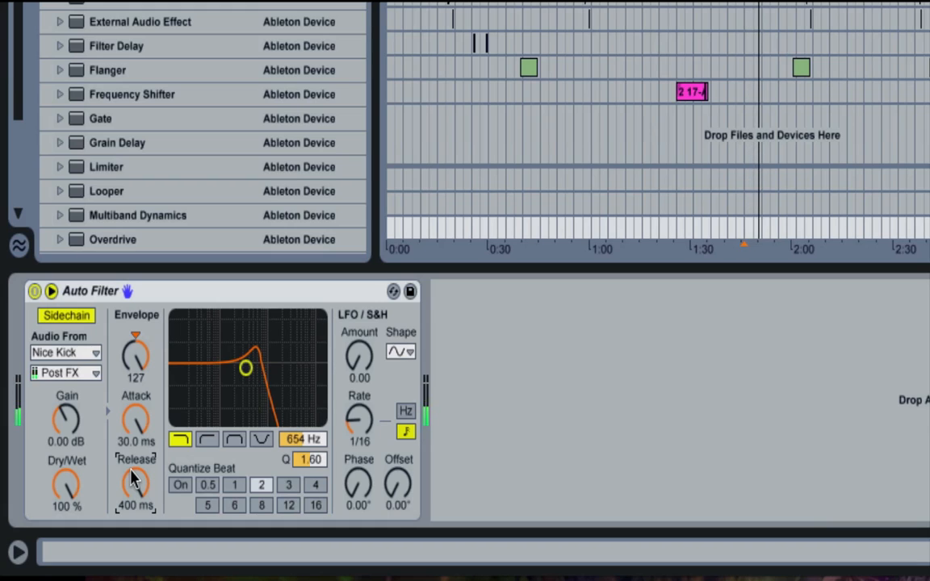
# - Shorten the envelope attack to 0.10 ms and the release to 63.6 ms, and play the result
pyautogui.moveTo(130, 417); pyautogui.dragTo(127, 568)
pyautogui.moveTo(129, 500)
pyautogui.mouseDown()
pyautogui.moveTo(129, 448)
pyautogui.moveTo(127, 496)
pyautogui.mouseUp()
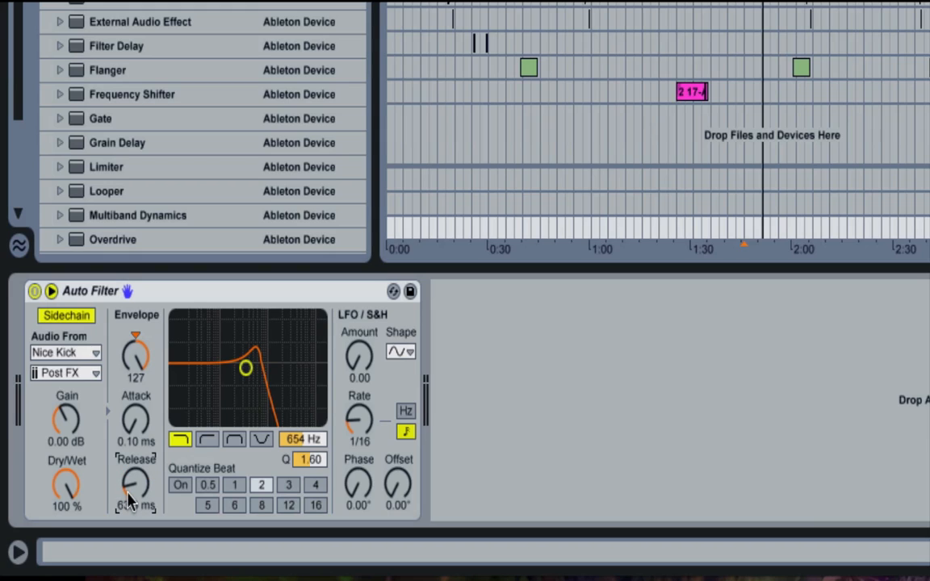
pyautogui.press('space')
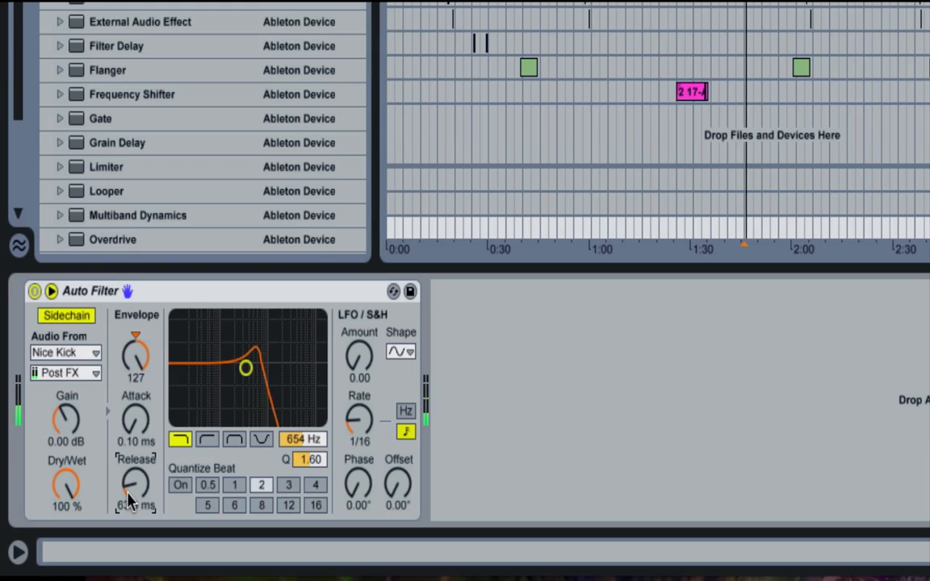
pyautogui.press('space')
pyautogui.press('space')
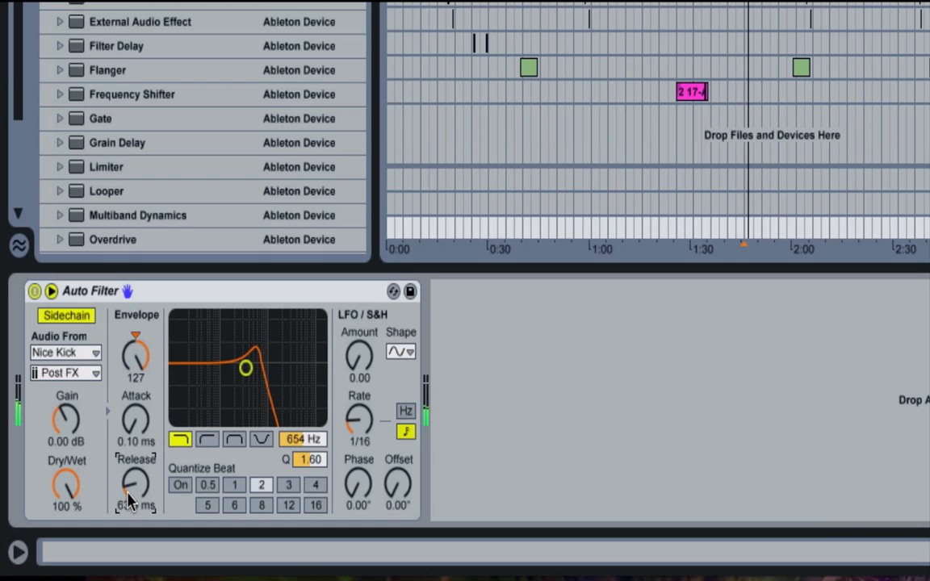
pyautogui.moveTo(130, 501); pyautogui.dragTo(126, 488)
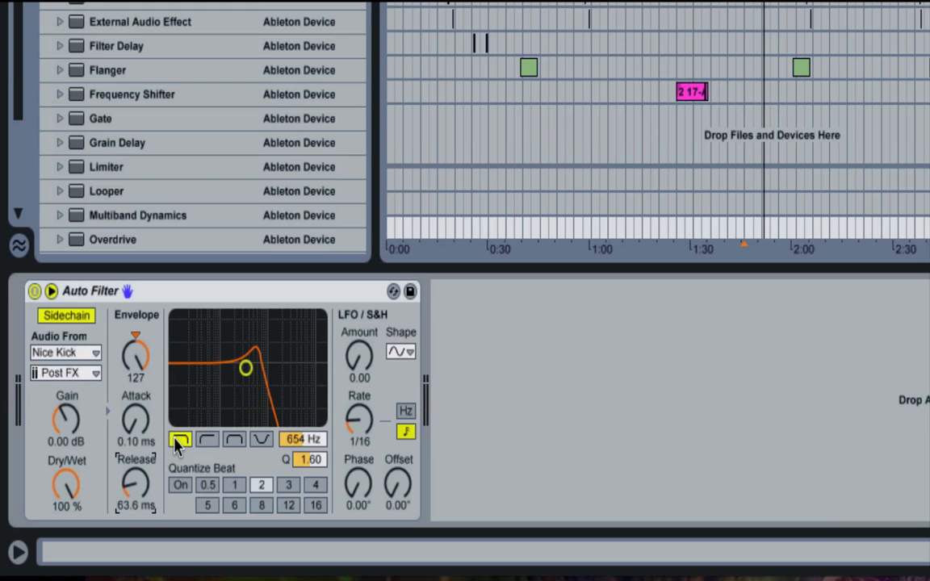
# - Turn on Quantize Beat, start playback and reset the envelope amount to 0.00
pyautogui.click(179, 485)
pyautogui.click(360, 418)
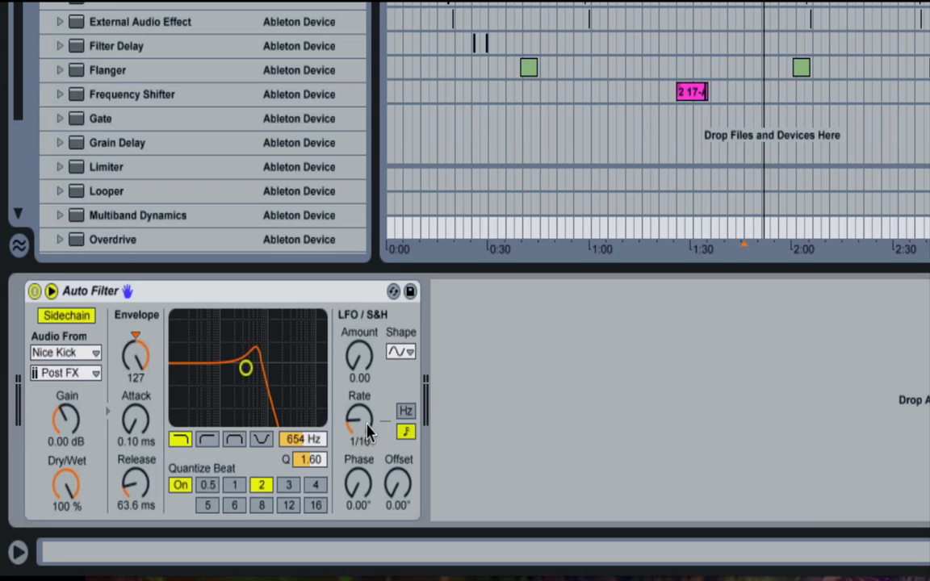
pyautogui.press('space')
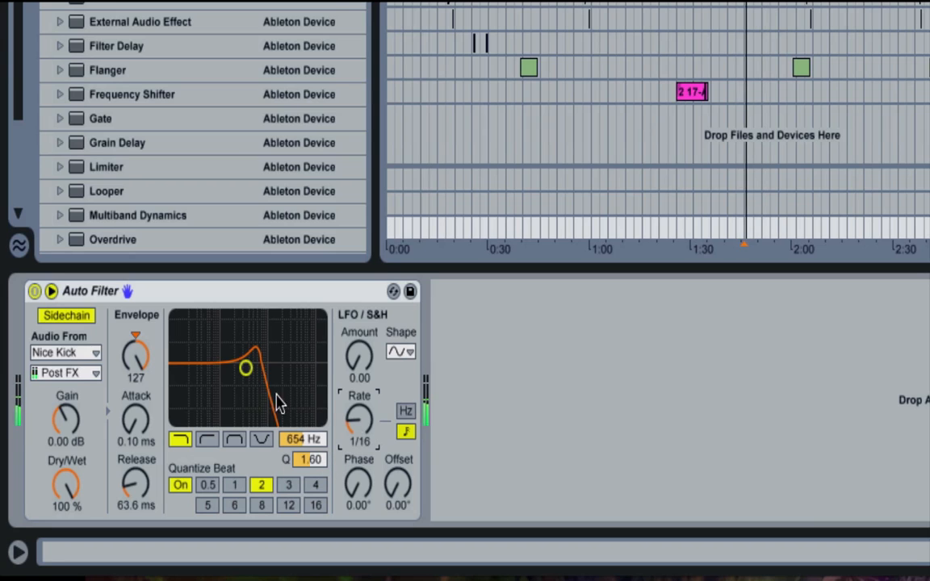
pyautogui.click(135, 334)
# - Switch to a band-pass filter with Quantize Beat at 16, and set its cutoff to 2.35 kHz with a Q of 2.23
pyautogui.click(234, 438)
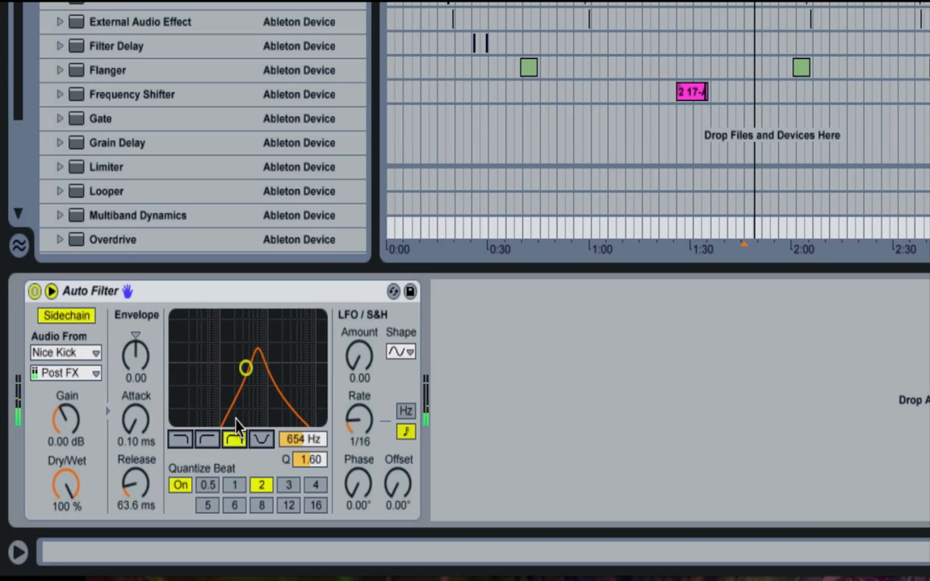
pyautogui.click(288, 505)
pyautogui.click(315, 505)
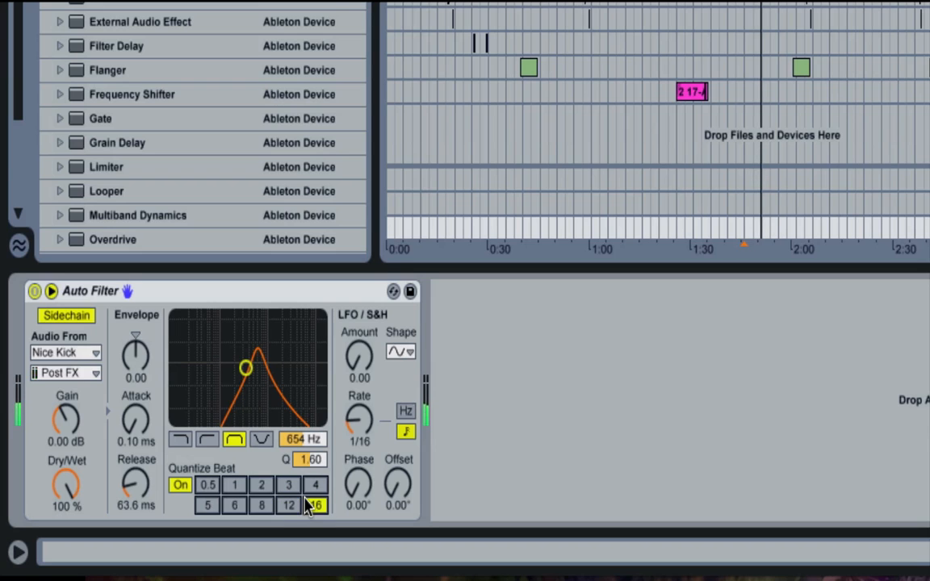
pyautogui.moveTo(245, 368); pyautogui.dragTo(276, 343)
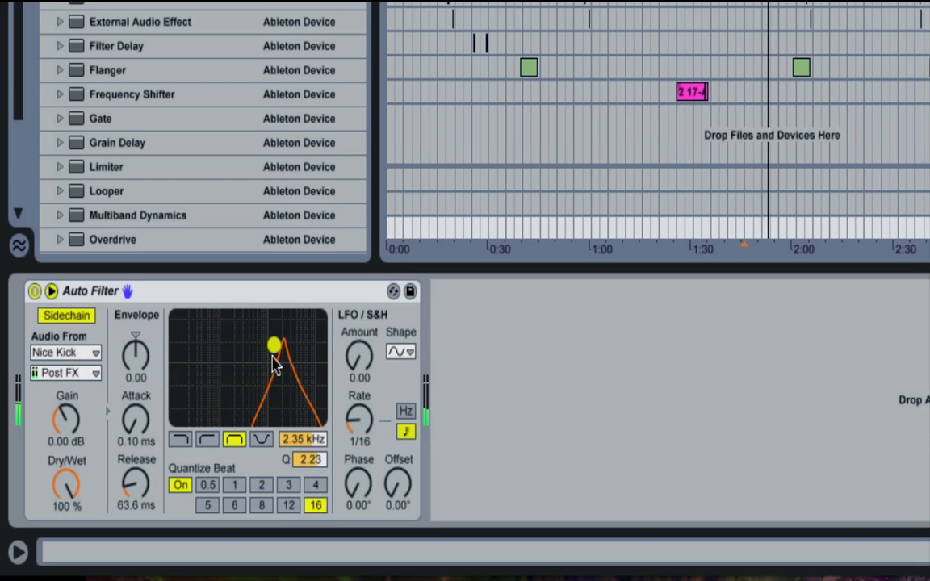
# - Raise the envelope amount to 35.7, turn off the sidechain, and set the cutoff to 1.46 kHz with a Q of 1.18
pyautogui.moveTo(134, 349)
pyautogui.mouseDown()
pyautogui.moveTo(133, 318)
pyautogui.moveTo(134, 364)
pyautogui.mouseUp()
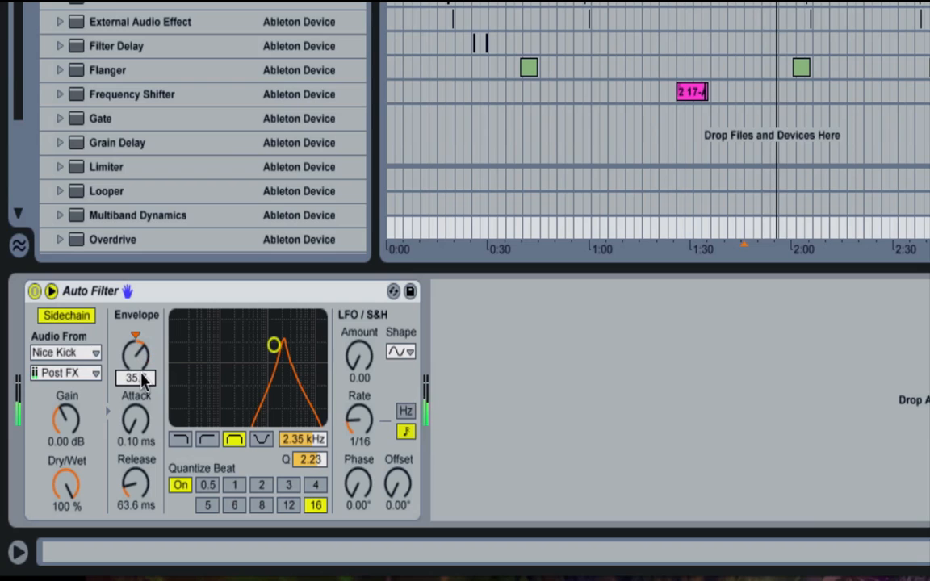
pyautogui.click(65, 315)
pyautogui.moveTo(241, 356); pyautogui.dragTo(229, 393)
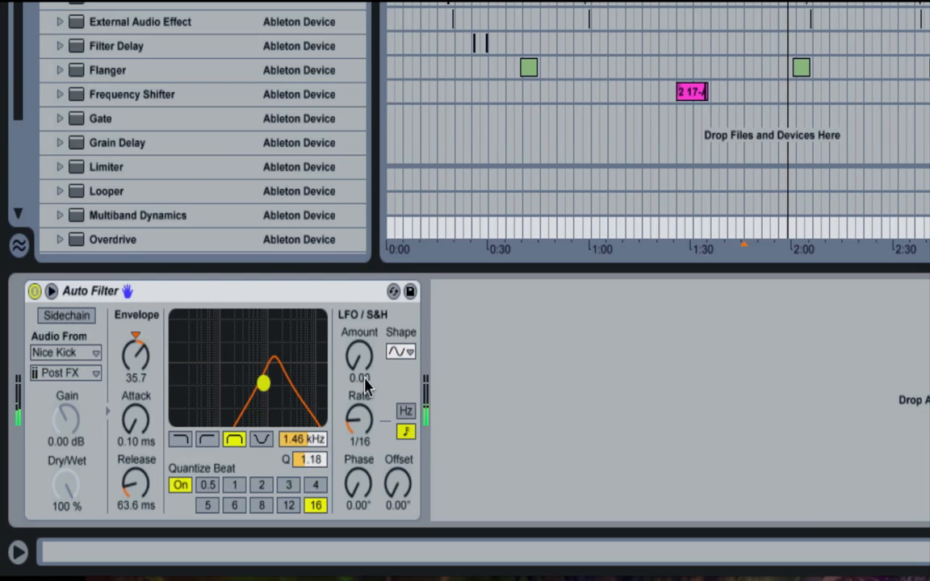
# - Set the LFO rate to 1/4, turn off Quantize Beat and reduce the LFO amount to 0.00
pyautogui.moveTo(358, 418); pyautogui.dragTo(359, 401)
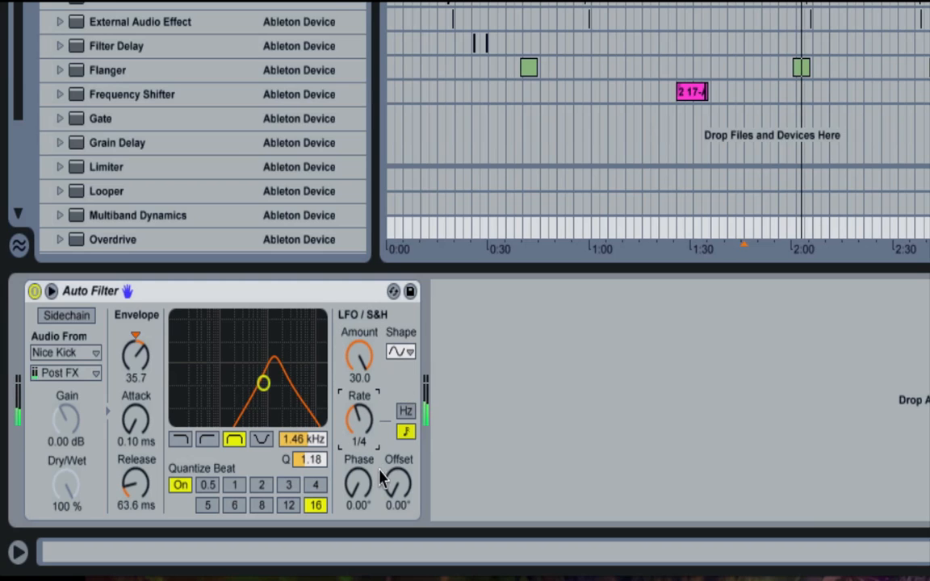
pyautogui.click(180, 485)
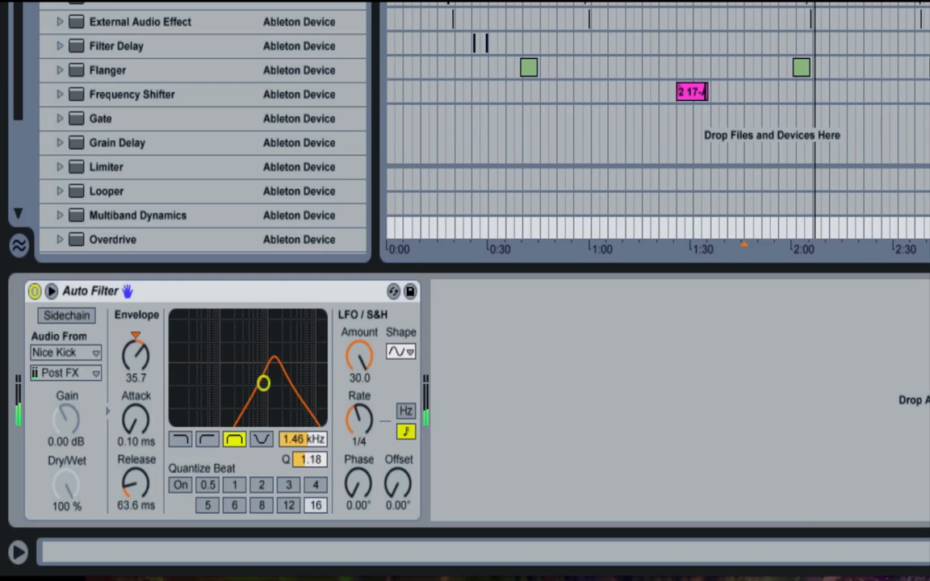
pyautogui.moveTo(366, 355); pyautogui.dragTo(365, 424)
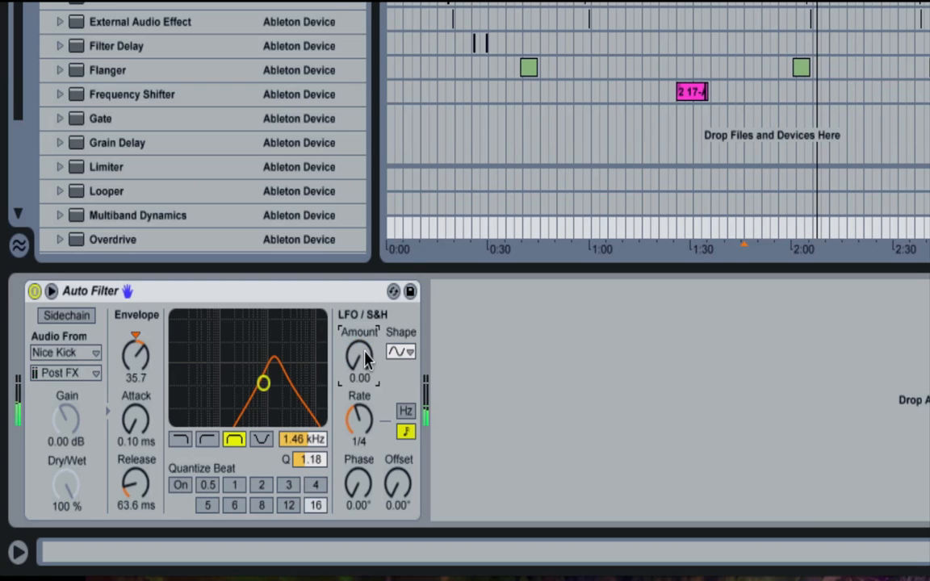
# - Deactivate the Auto Filter and delete it from the track's effect chain
pyautogui.click(35, 291)
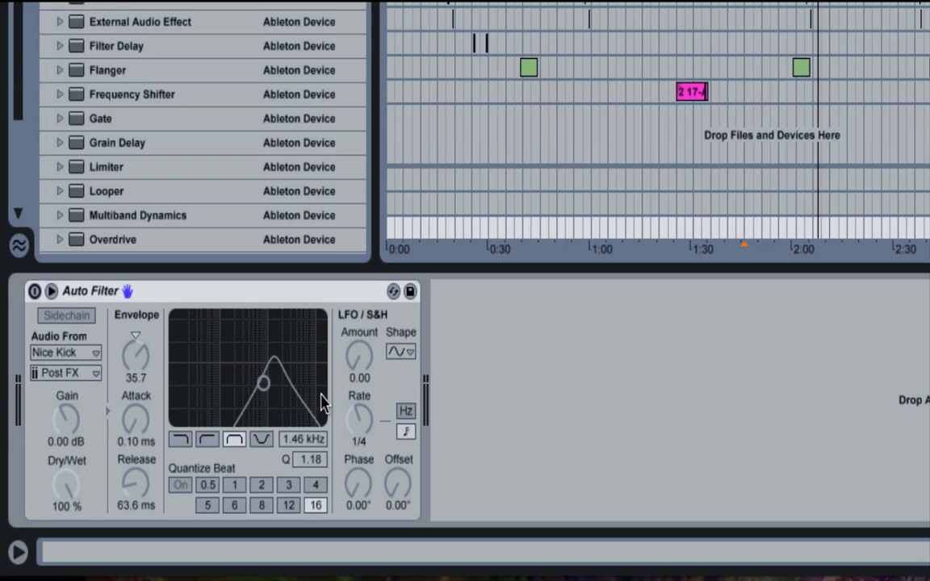
pyautogui.click(250, 295)
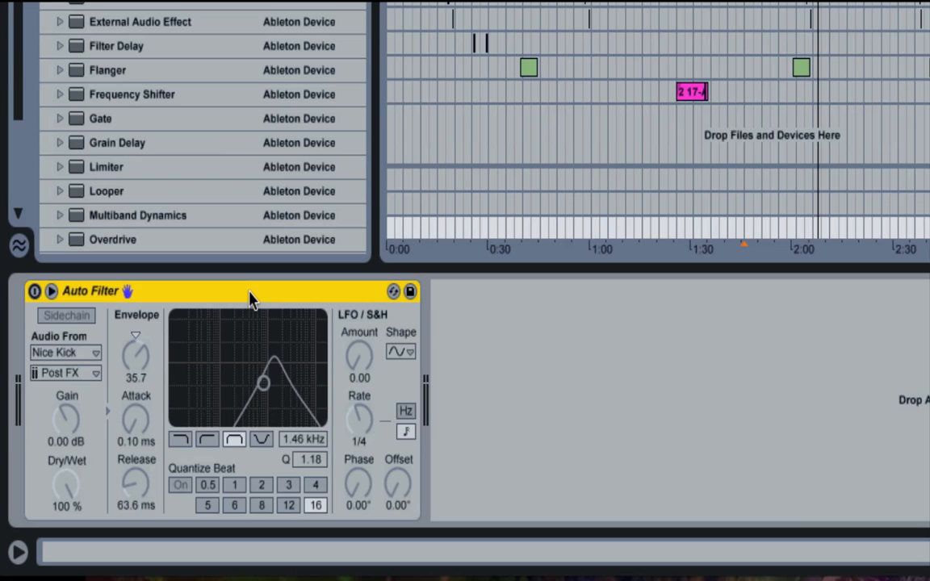
pyautogui.press('Delete')
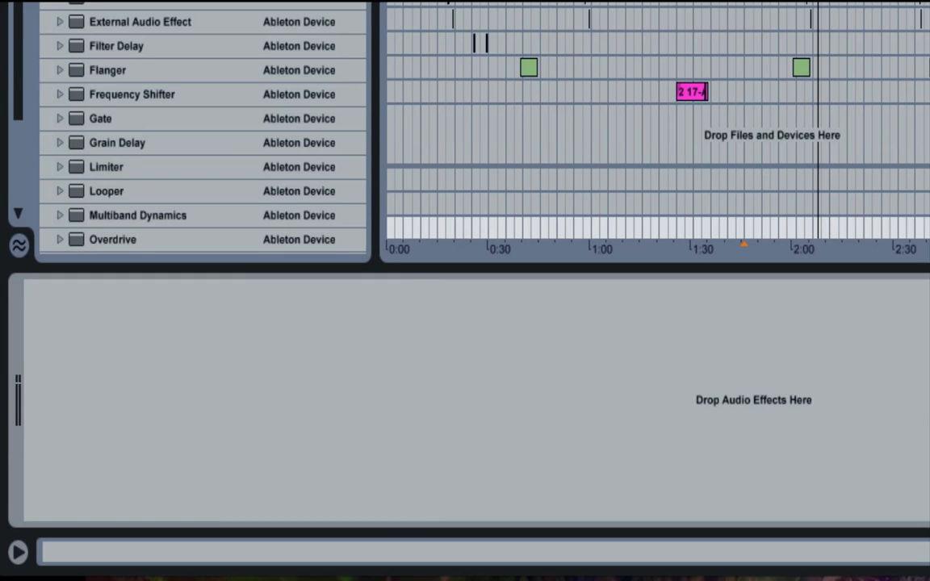